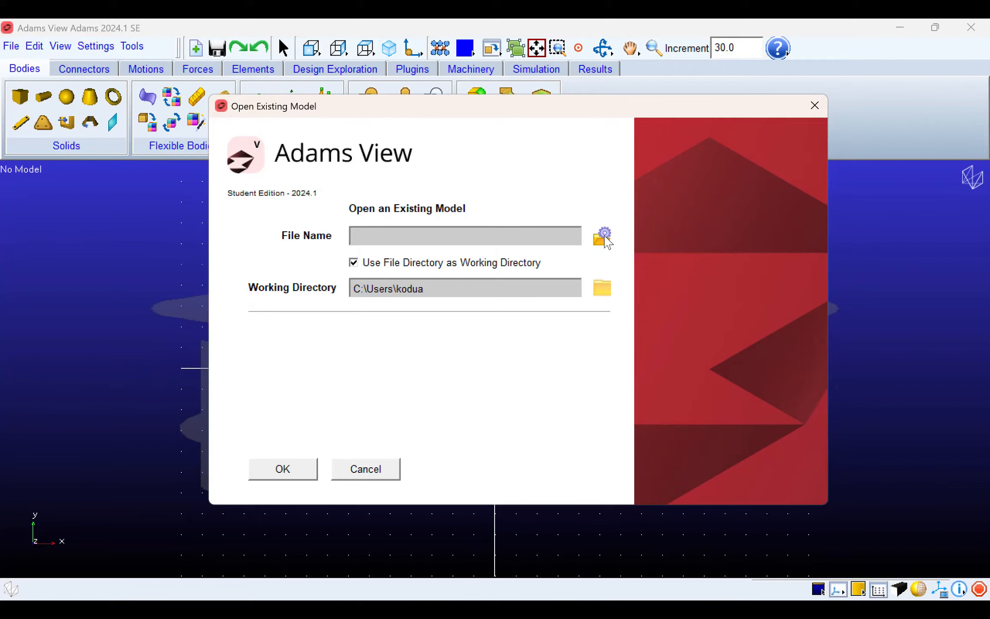
Open the existing model file Lift_mechanism.bin, using its file directory as the working directory.
{"action": "left_click", "coordinate": [603, 238]}
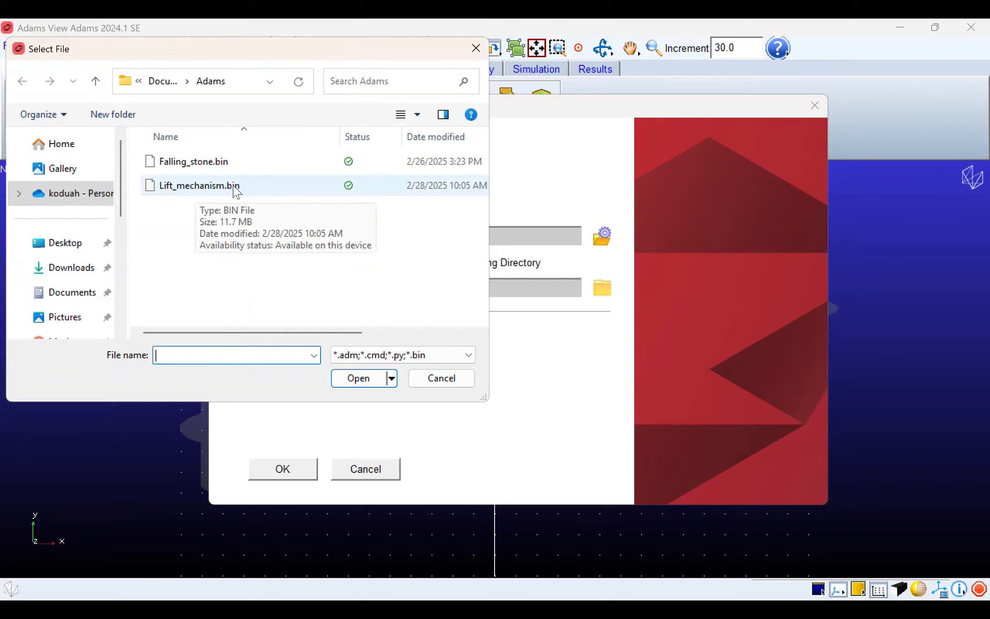
{"action": "left_click", "coordinate": [174, 189]}
{"action": "left_click", "coordinate": [362, 381]}
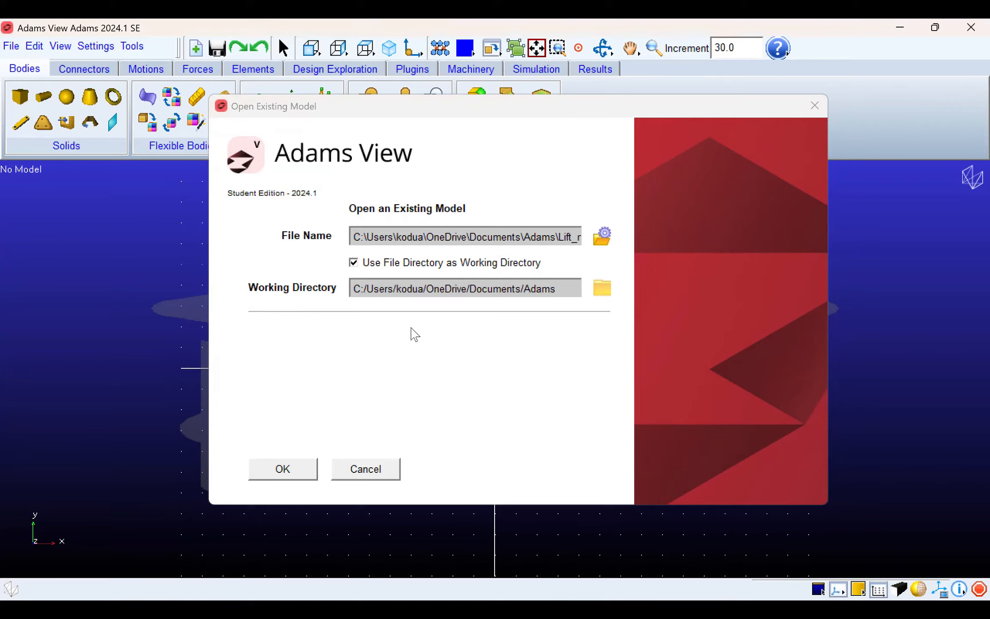
{"action": "left_click", "coordinate": [280, 472]}
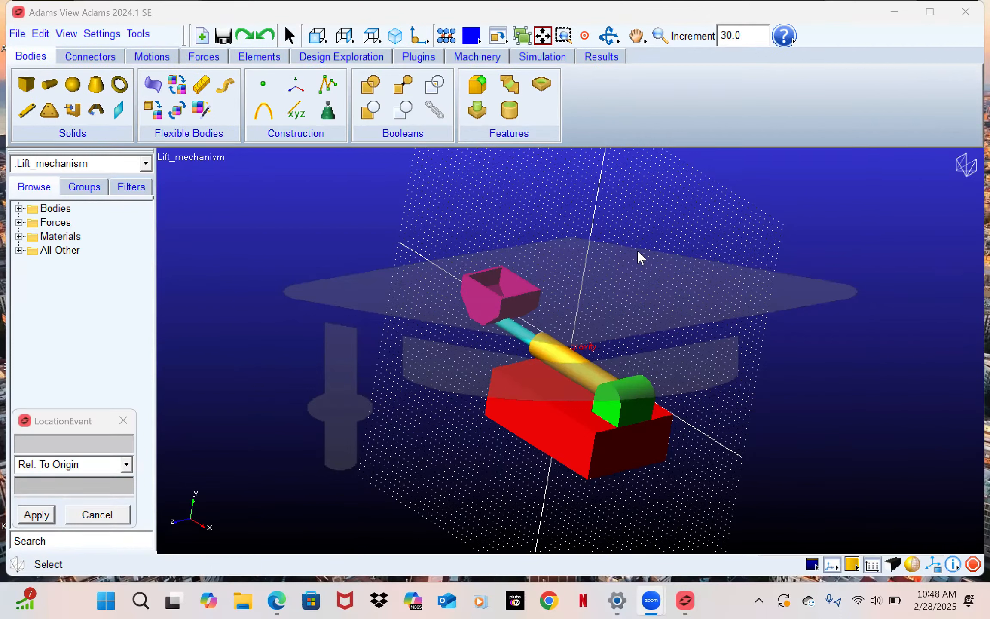
Turn the lift mechanism to a nearly frontal view and display it in wireframe.
{"action": "left_click", "coordinate": [609, 36]}
{"action": "left_click_drag", "start_coordinate": [592, 387], "coordinate": [706, 436]}
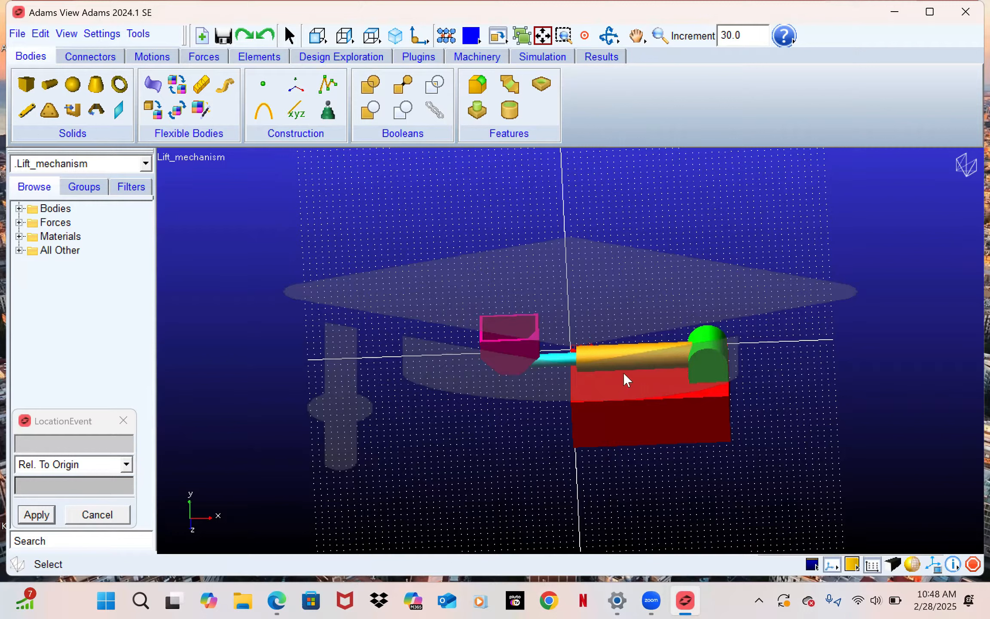
{"action": "left_click", "coordinate": [912, 564]}
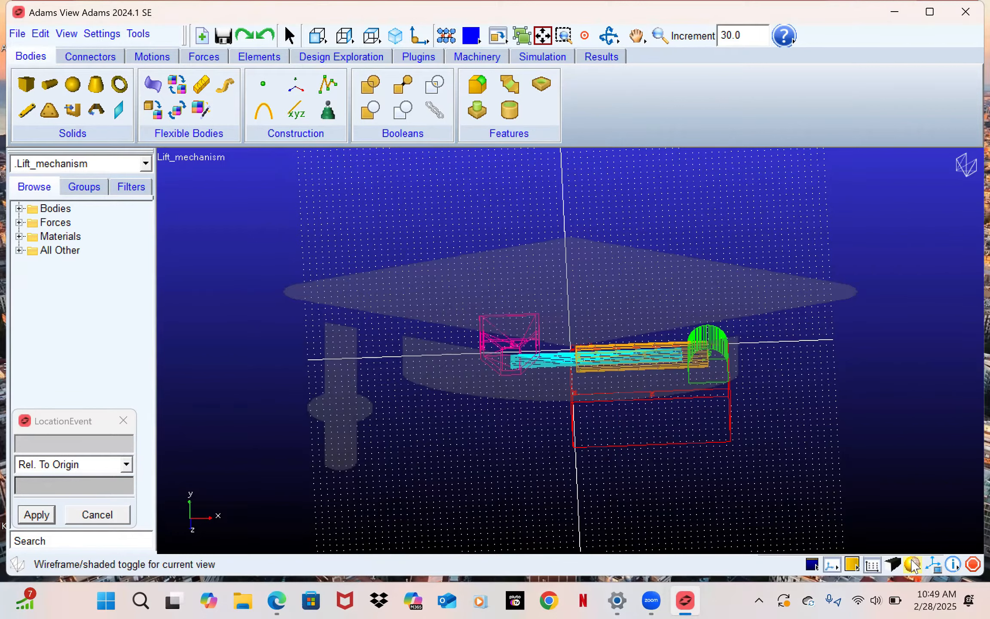
{"action": "left_click", "coordinate": [633, 38]}
{"action": "left_click_drag", "start_coordinate": [649, 238], "coordinate": [597, 228]}
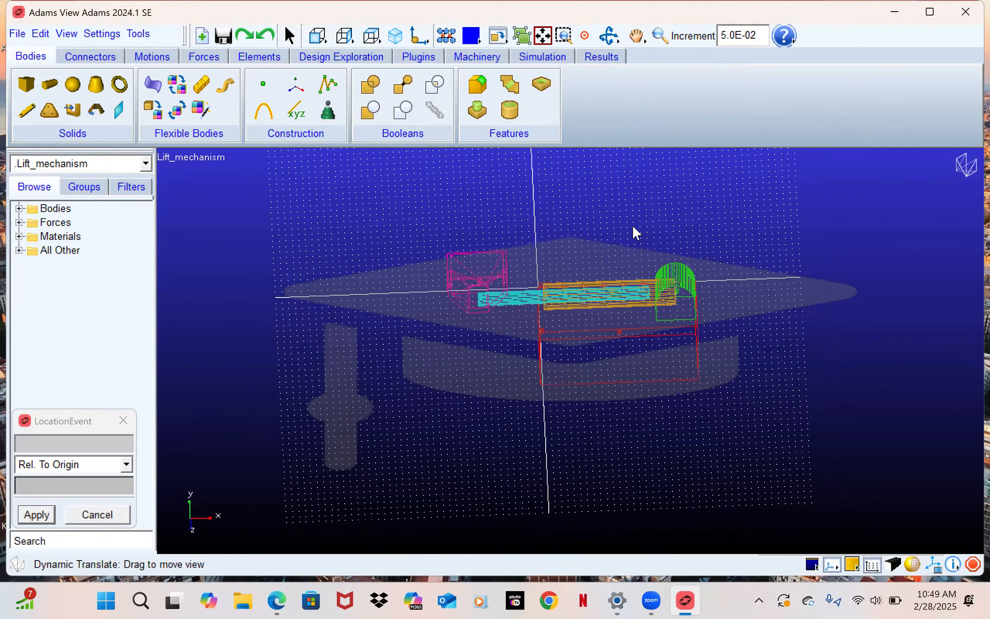
{"action": "left_click", "coordinate": [609, 36]}
{"action": "left_click_drag", "start_coordinate": [645, 215], "coordinate": [645, 204]}
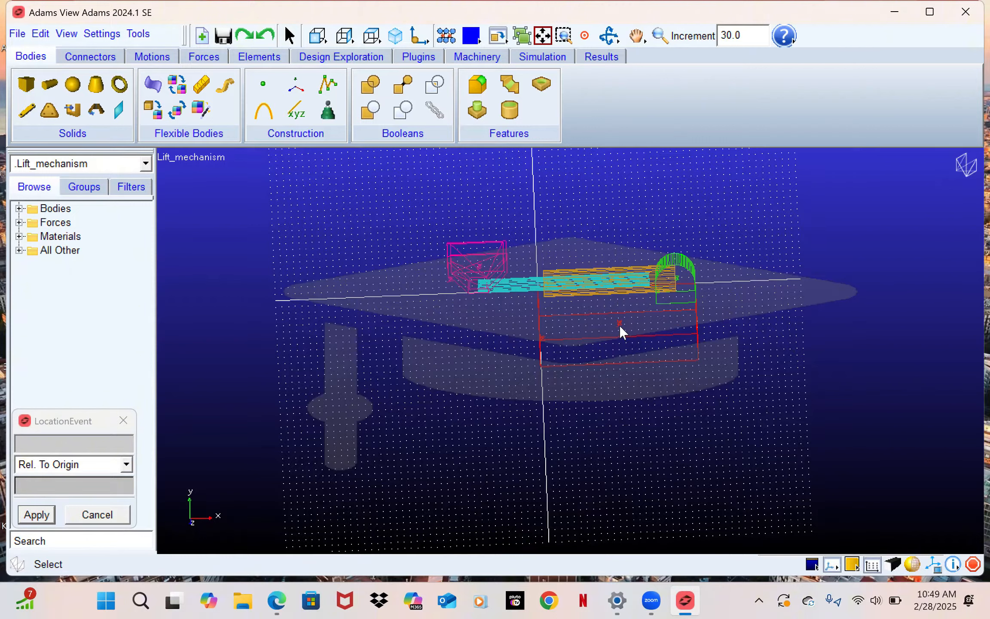
Create a fixed joint between the red base block and ground, normal to grid, at the block's center of mass.
{"action": "left_click", "coordinate": [77, 63]}
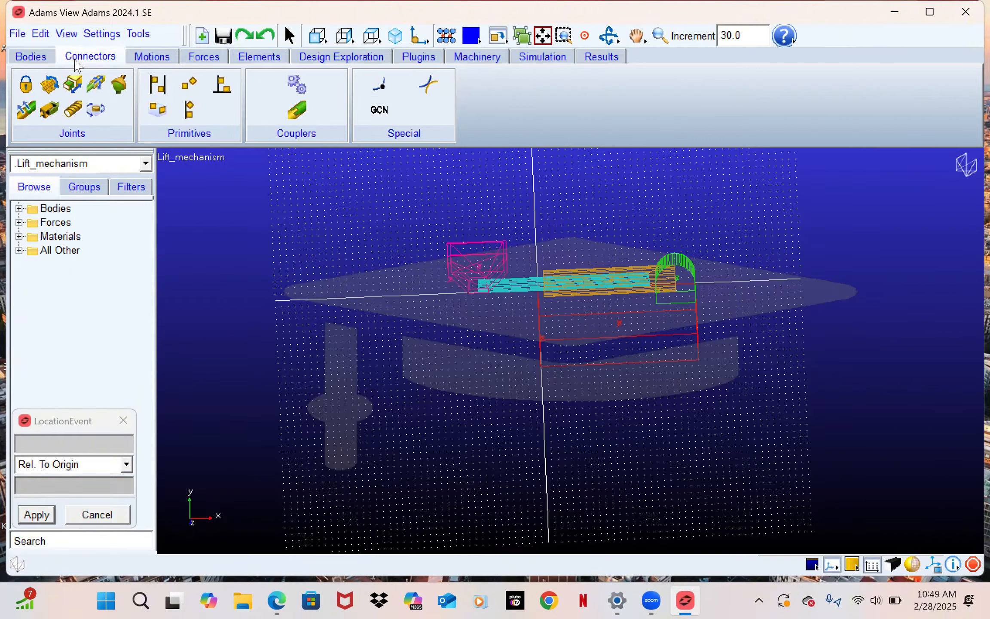
{"action": "left_click", "coordinate": [30, 88]}
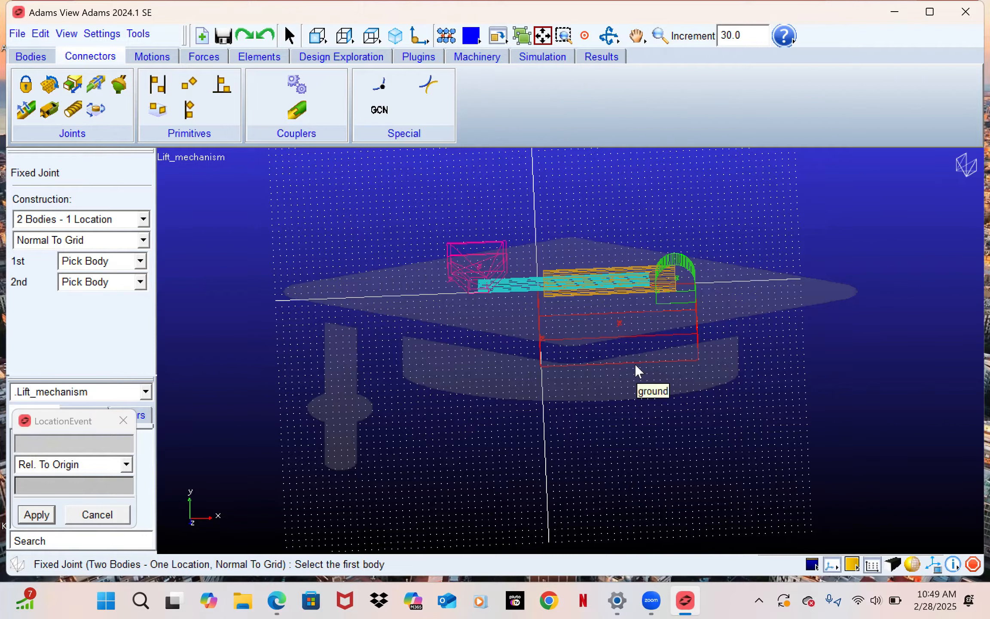
{"action": "left_click", "coordinate": [671, 323]}
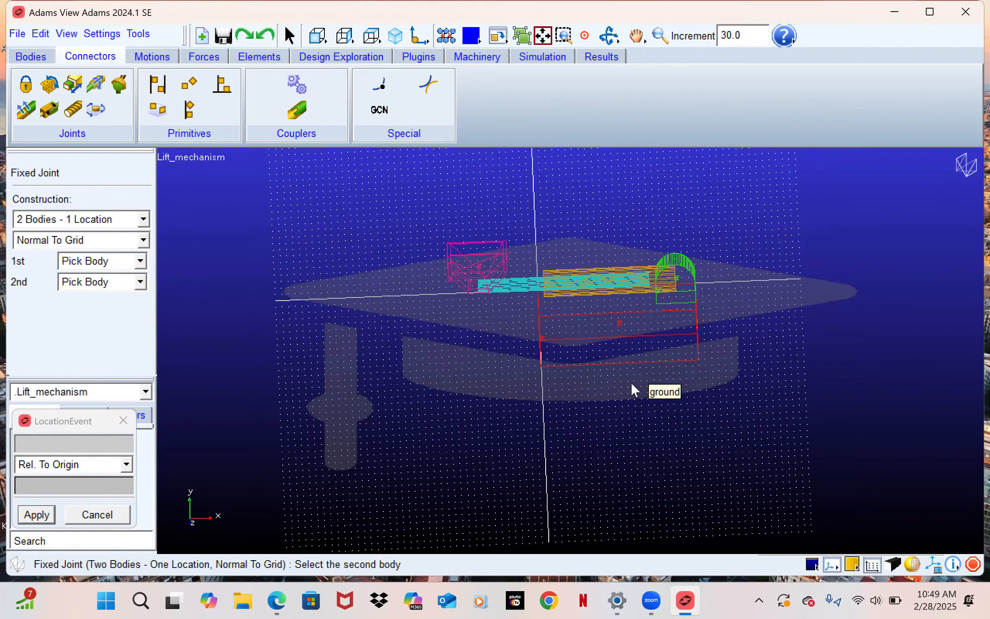
{"action": "left_click", "coordinate": [620, 372]}
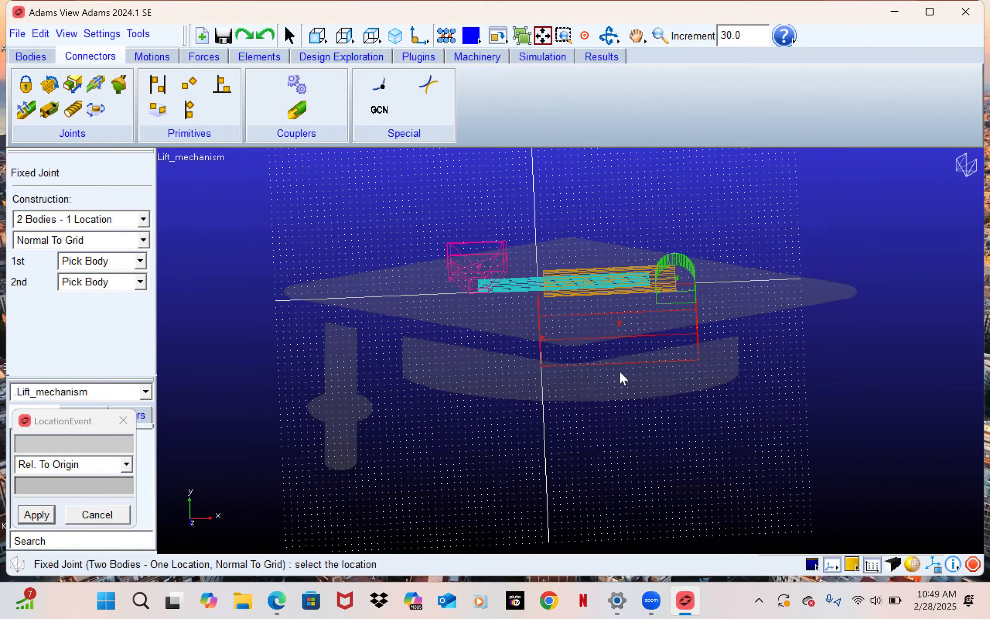
{"action": "left_click", "coordinate": [619, 323]}
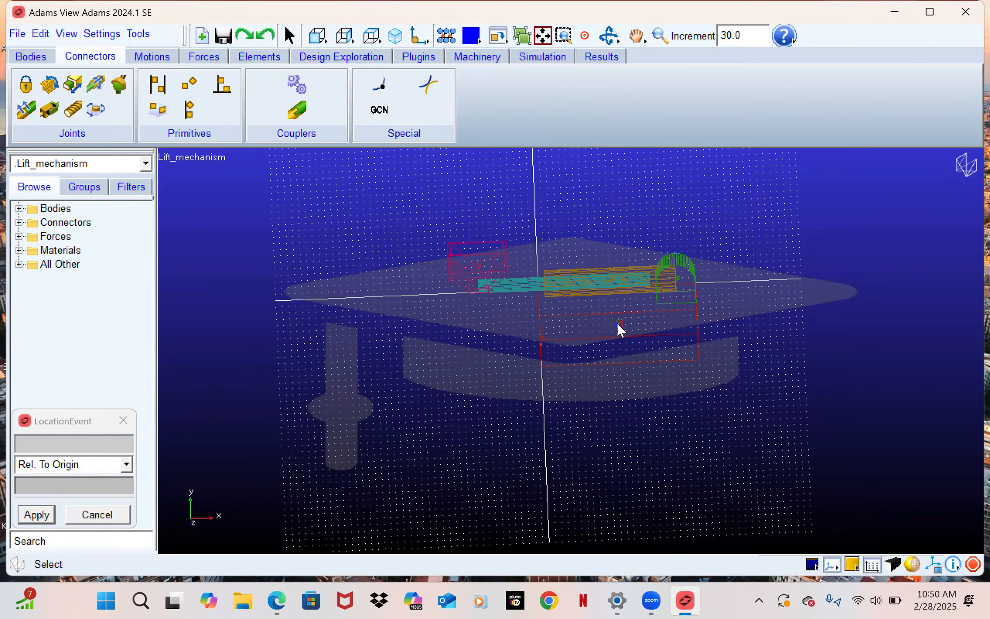
Set the icon size of the fixed joint JOINT_1 to 1 in its appearance settings.
{"action": "right_click", "coordinate": [619, 330]}
{"action": "mouse_move", "coordinate": [674, 436]}
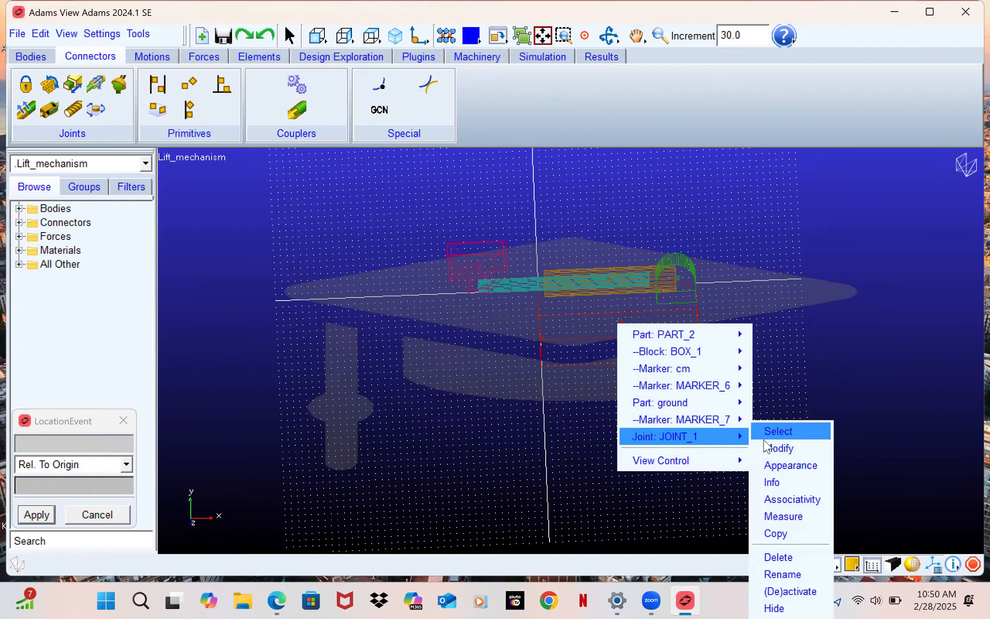
{"action": "left_click", "coordinate": [772, 468]}
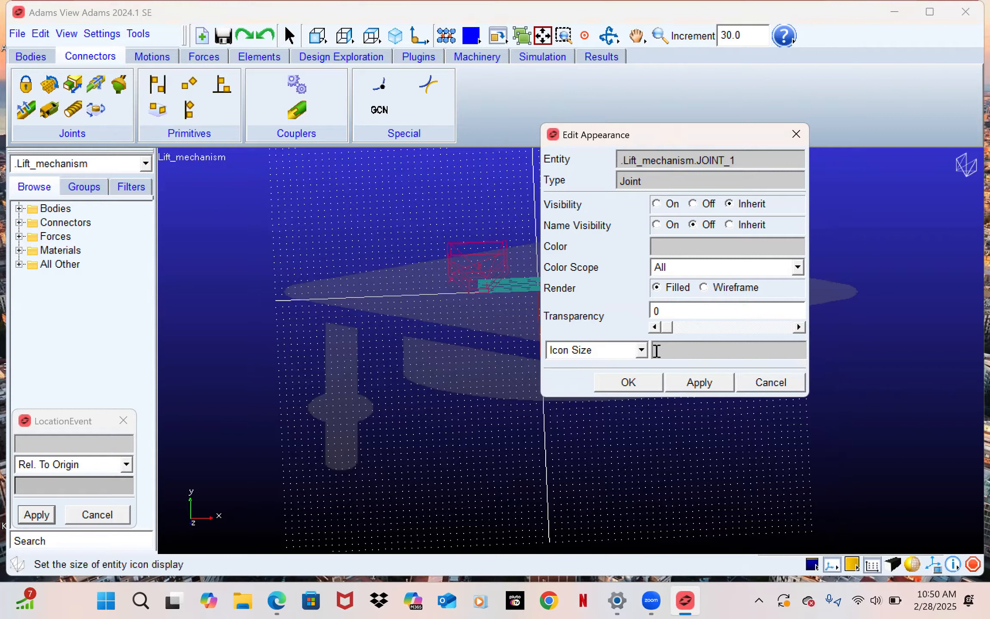
{"action": "left_click", "coordinate": [657, 351]}
{"action": "type", "text": "1"}
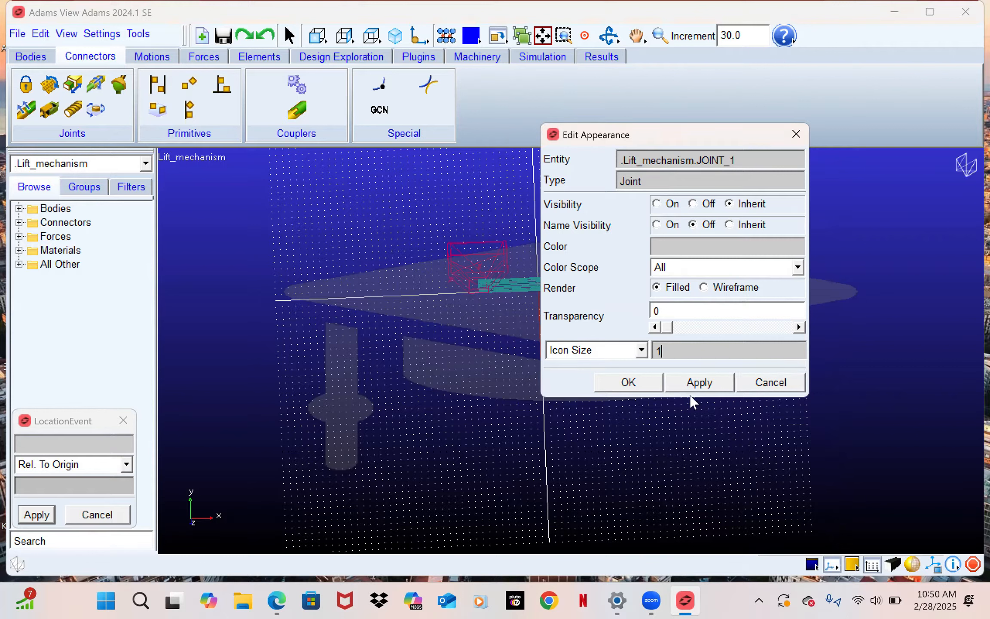
{"action": "left_click", "coordinate": [699, 386]}
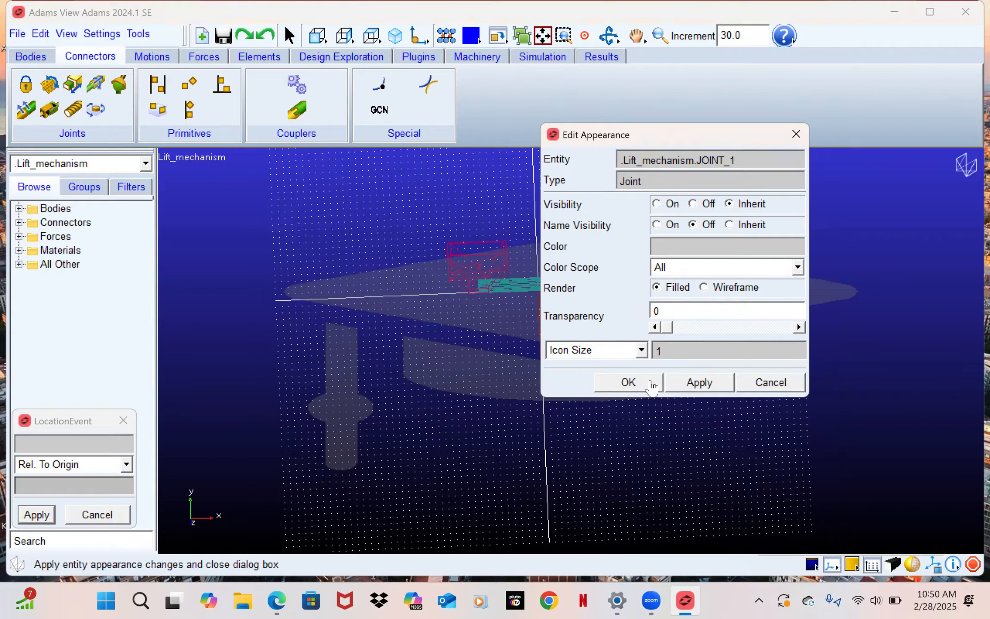
{"action": "left_click", "coordinate": [651, 385]}
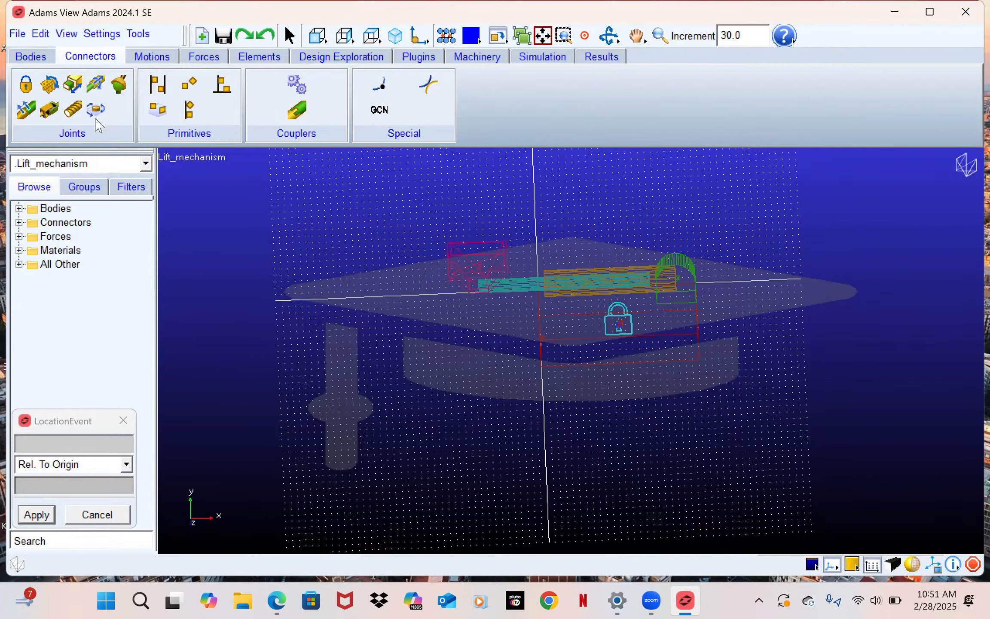
Try to create a revolute joint normal to grid between the green mount and the red base block.
{"action": "left_click", "coordinate": [50, 84]}
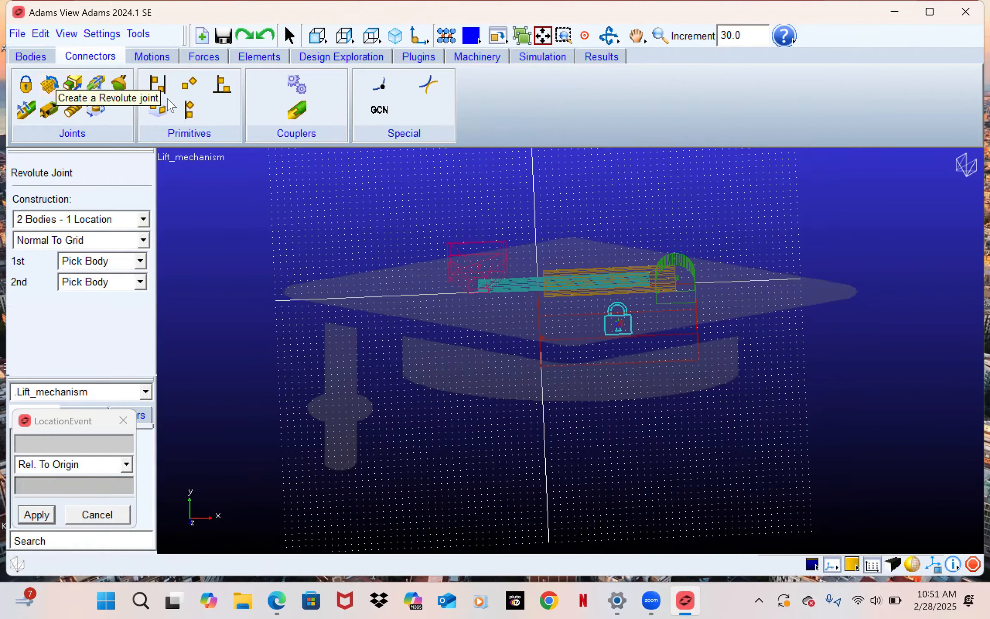
{"action": "left_click", "coordinate": [683, 285]}
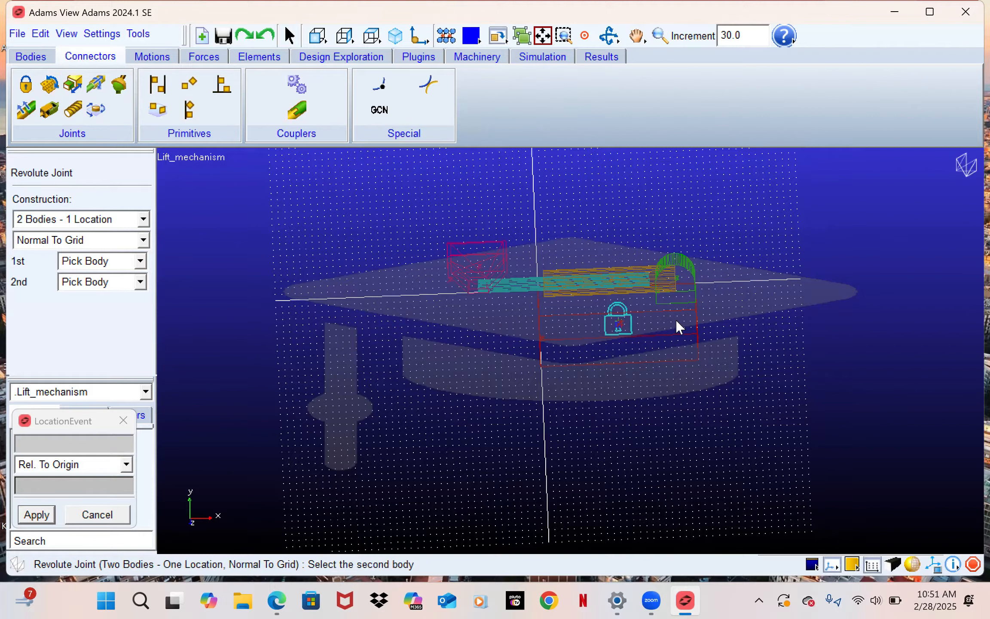
{"action": "left_click", "coordinate": [681, 346]}
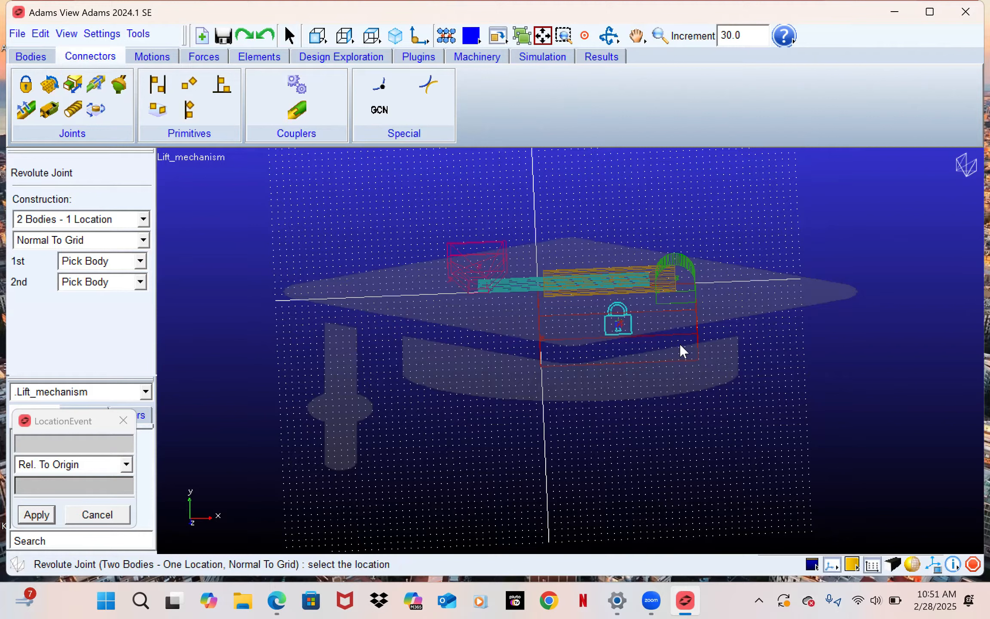
{"action": "left_click", "coordinate": [679, 282]}
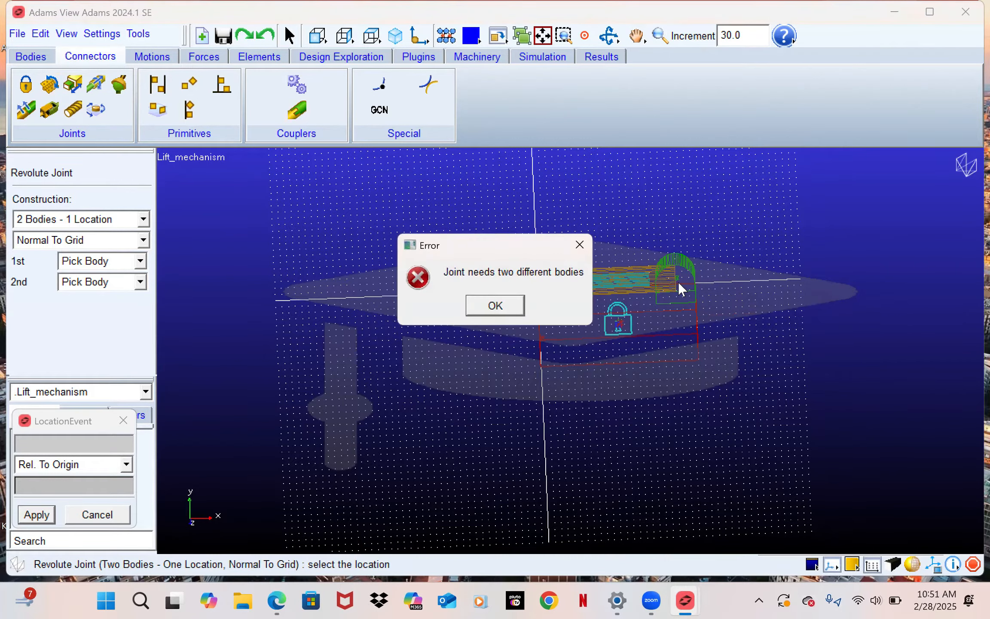
{"action": "left_click", "coordinate": [579, 245]}
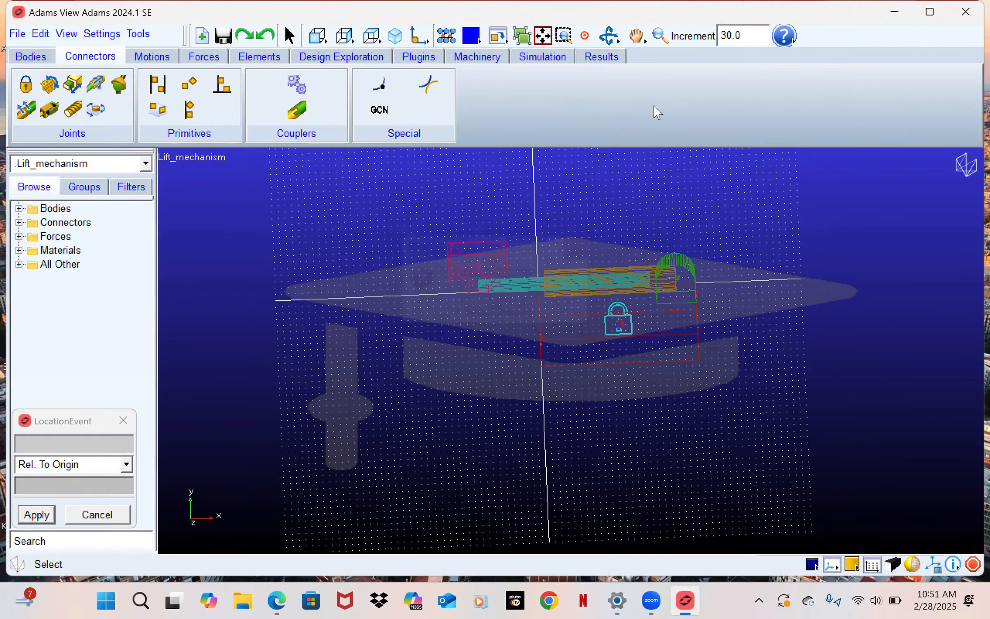
Create a revolute joint between the green mount and red base at the mount's center of mass, using Pick Geometry Feature with the cm.X direction.
{"action": "left_click", "coordinate": [609, 36]}
{"action": "left_click_drag", "start_coordinate": [739, 269], "coordinate": [713, 262]}
{"action": "left_click", "coordinate": [660, 37]}
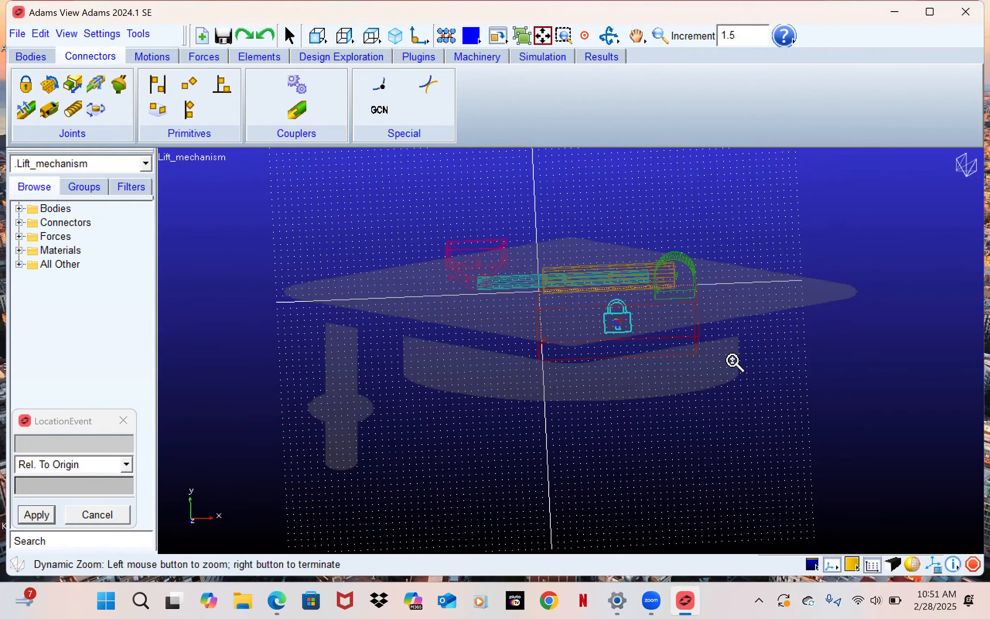
{"action": "left_click_drag", "start_coordinate": [733, 360], "coordinate": [751, 323]}
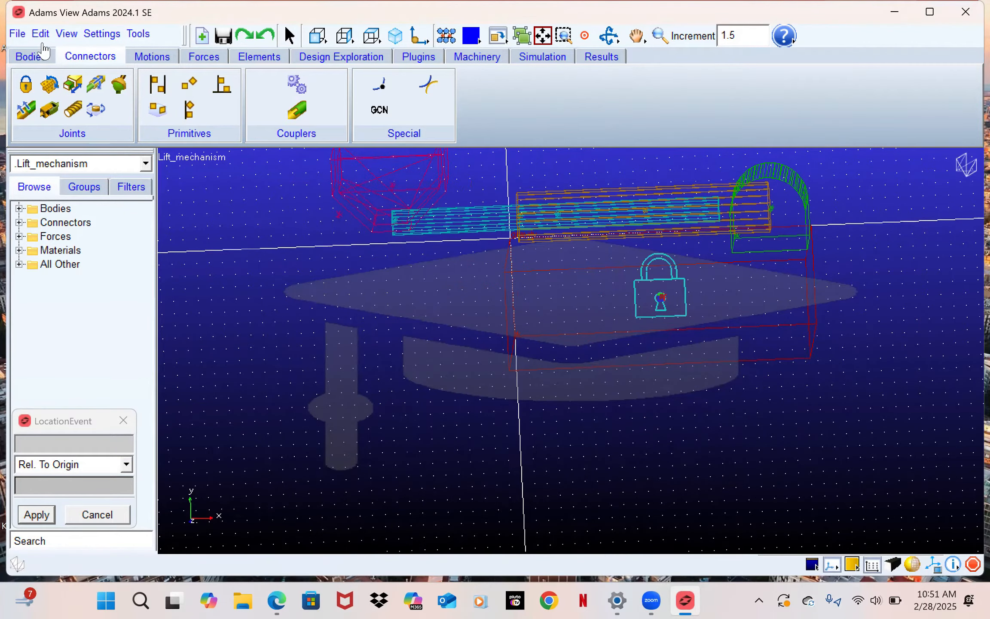
{"action": "left_click", "coordinate": [48, 88]}
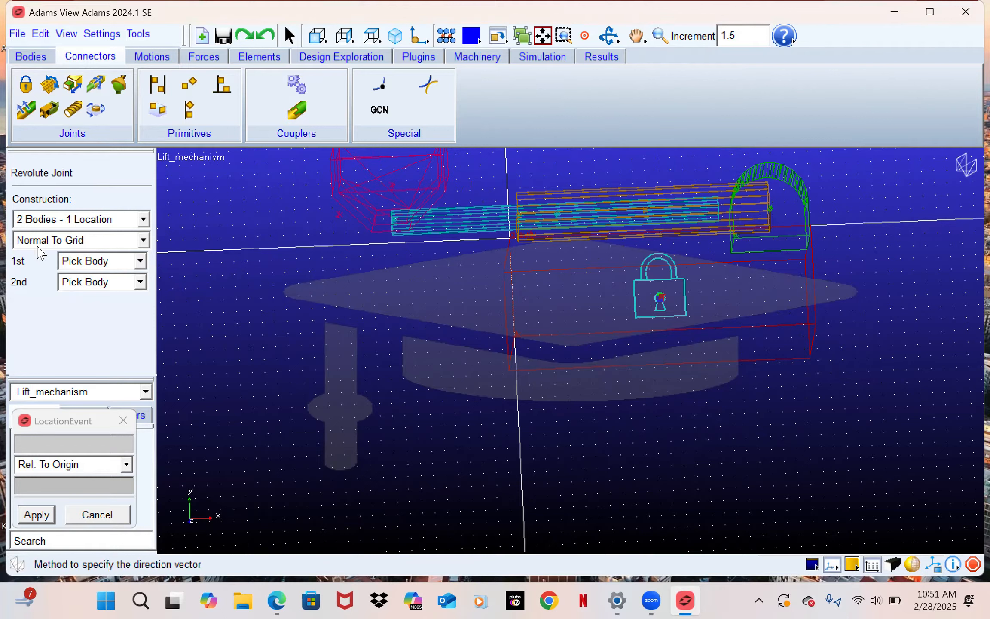
{"action": "left_click", "coordinate": [143, 240]}
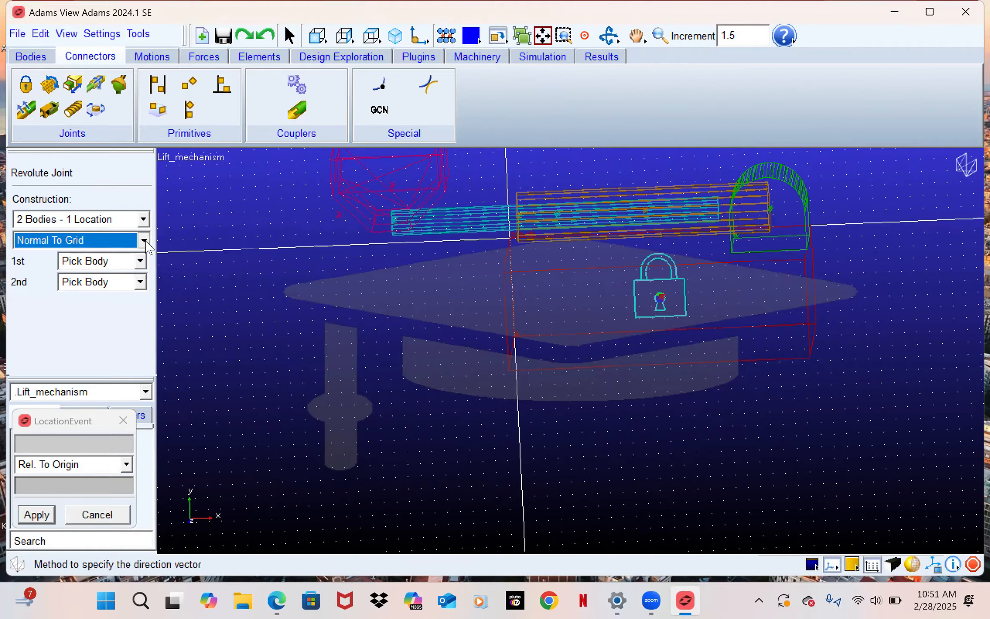
{"action": "left_click", "coordinate": [68, 272]}
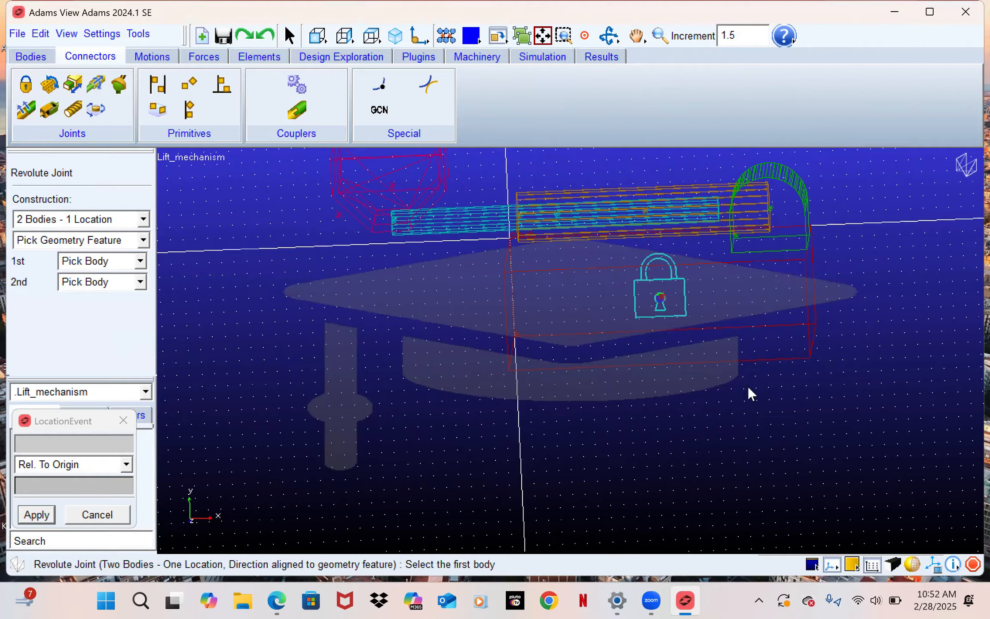
{"action": "left_click", "coordinate": [786, 203]}
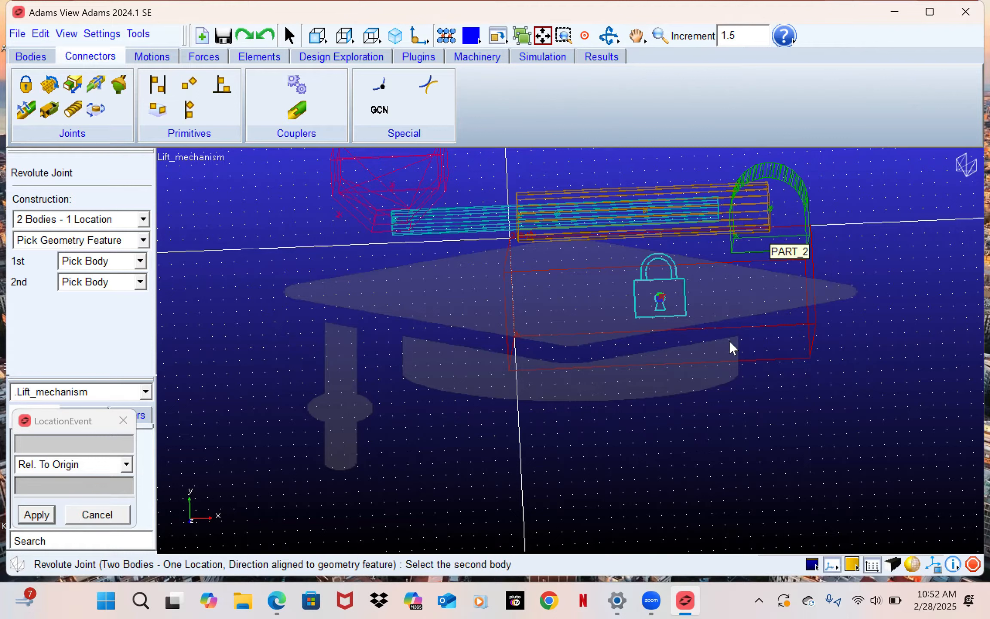
{"action": "left_click", "coordinate": [746, 283]}
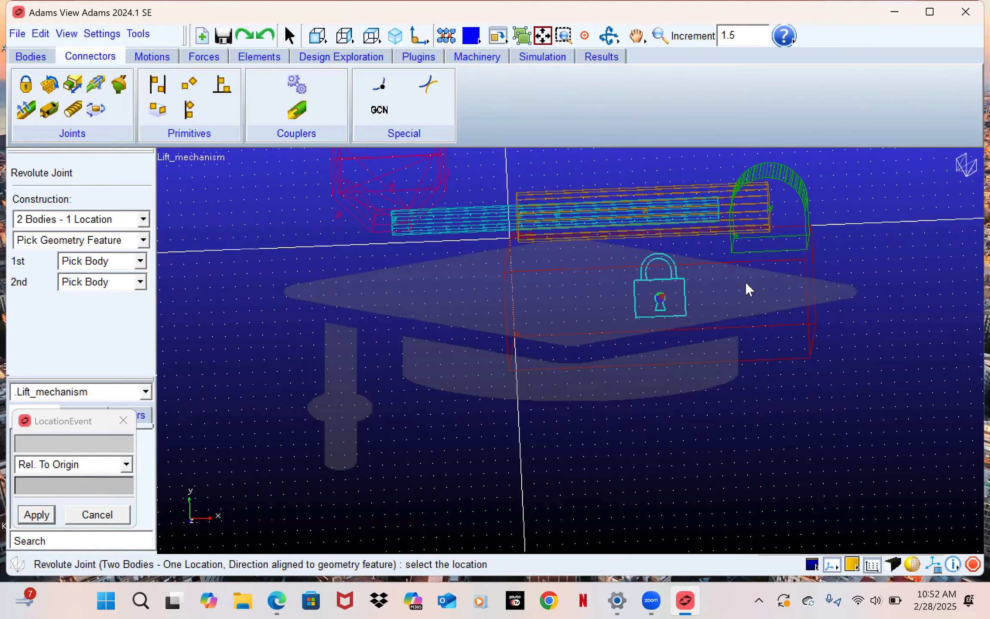
{"action": "left_click", "coordinate": [775, 208]}
{"action": "left_click", "coordinate": [774, 207]}
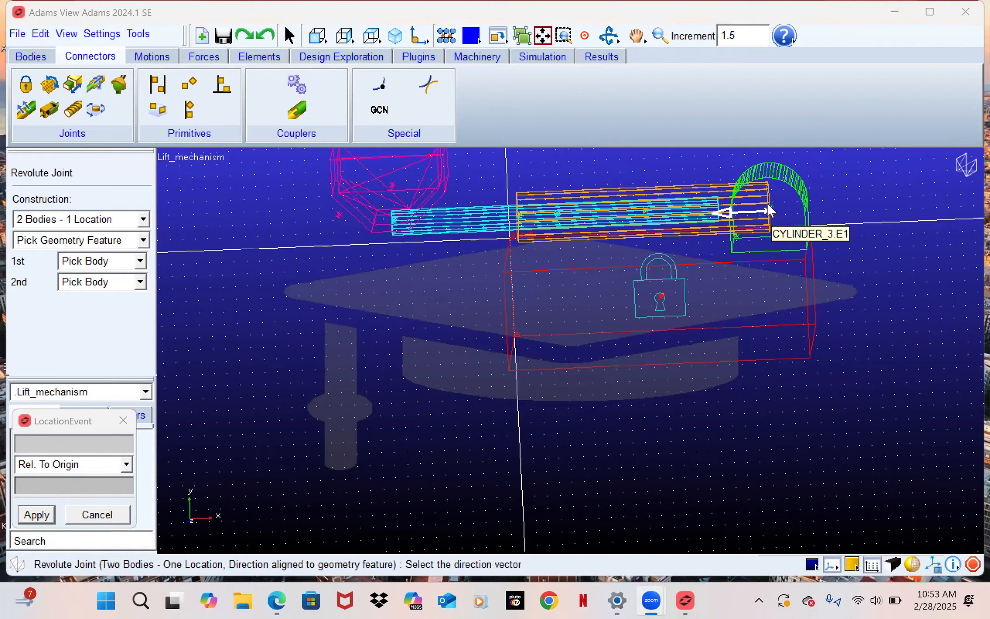
{"action": "left_click", "coordinate": [770, 210]}
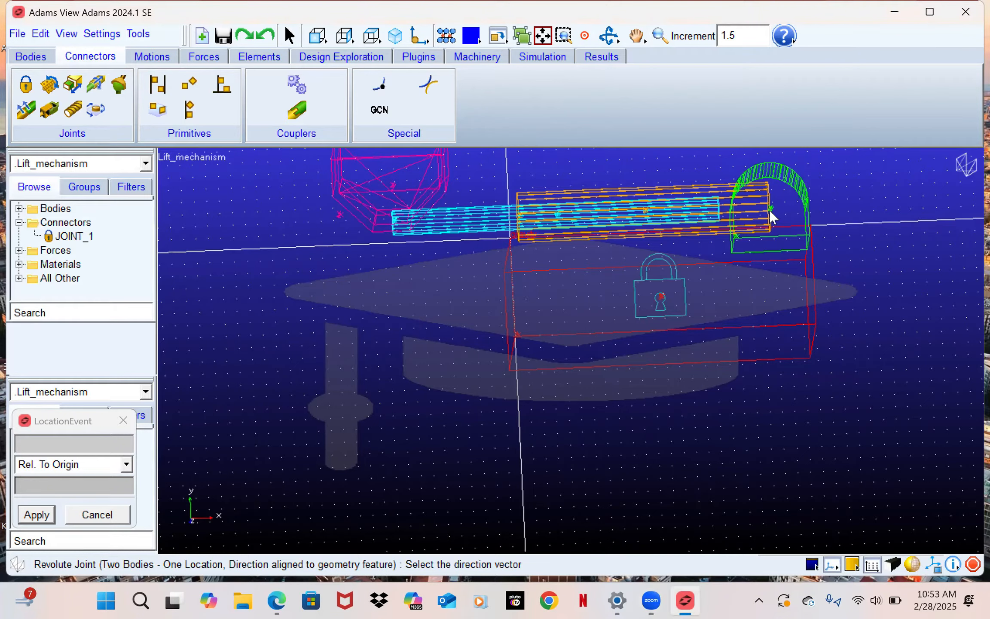
{"action": "left_click", "coordinate": [769, 211]}
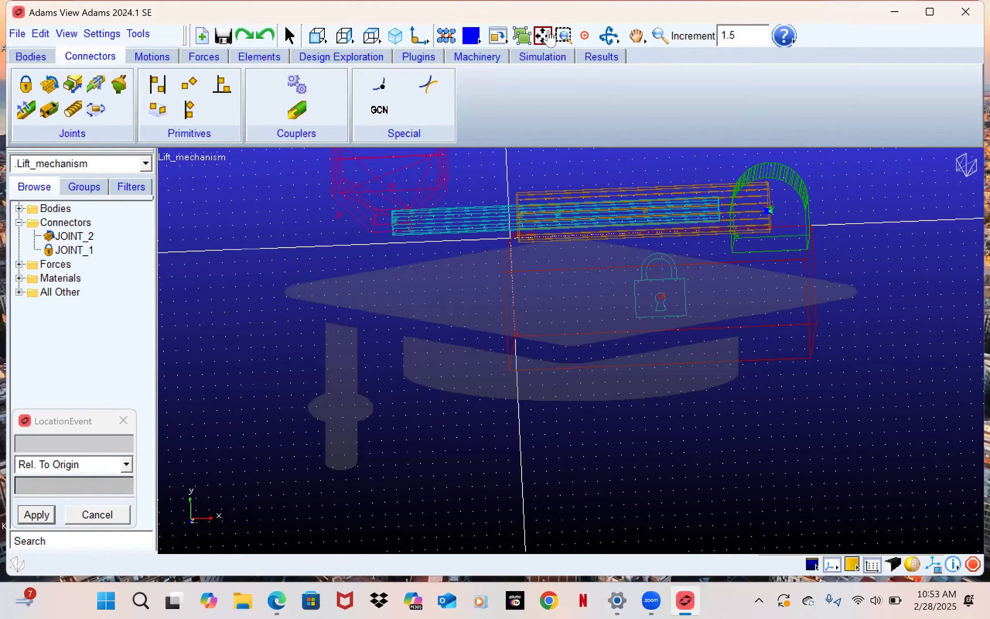
{"action": "left_click", "coordinate": [761, 220]}
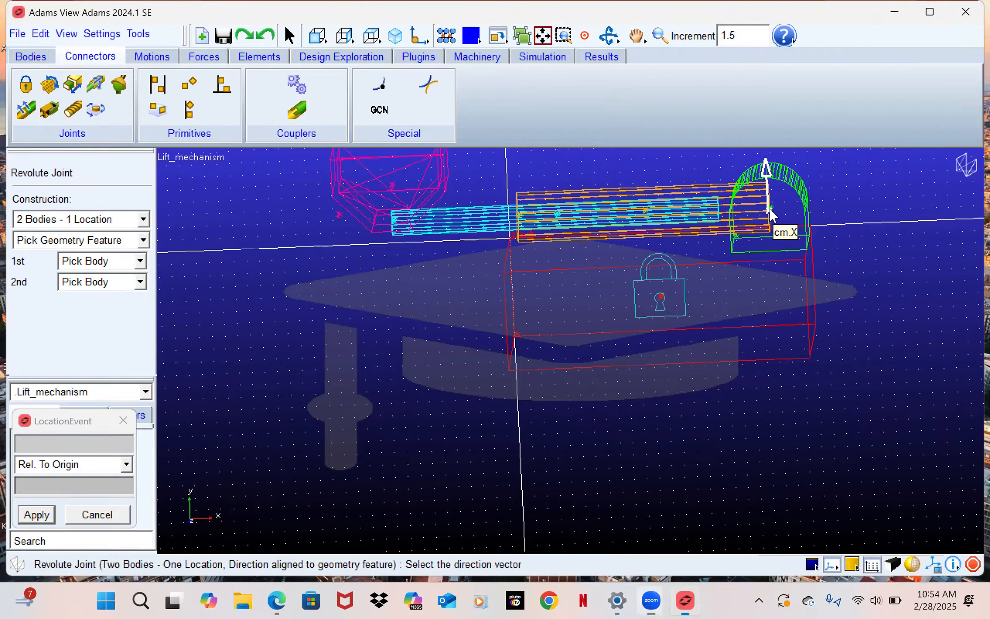
{"action": "left_click", "coordinate": [768, 208]}
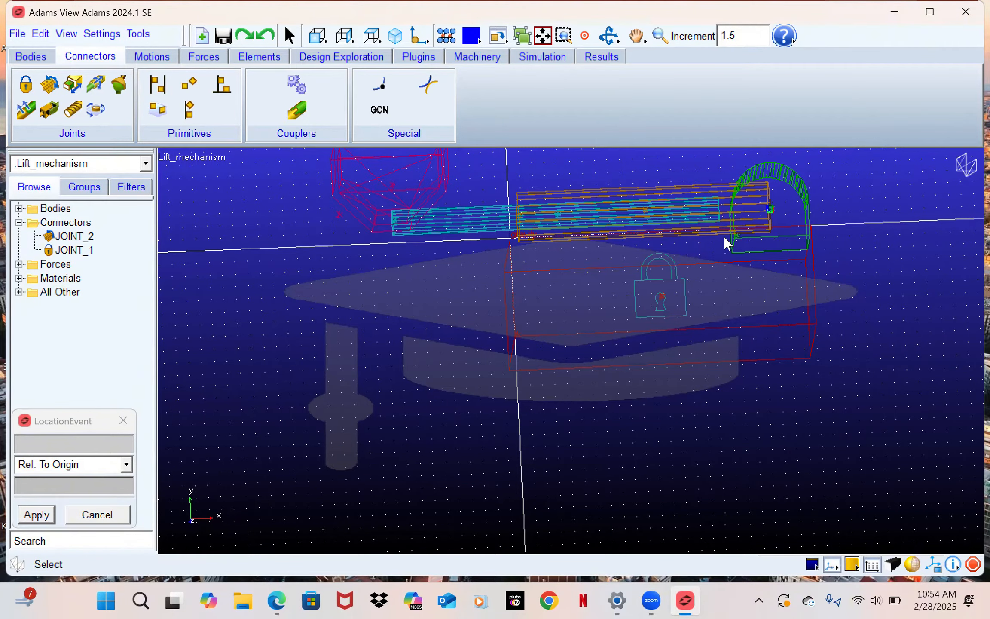
Set the icon size of the revolute joint JOINT_2 to 1 in its appearance settings.
{"action": "right_click", "coordinate": [770, 211]}
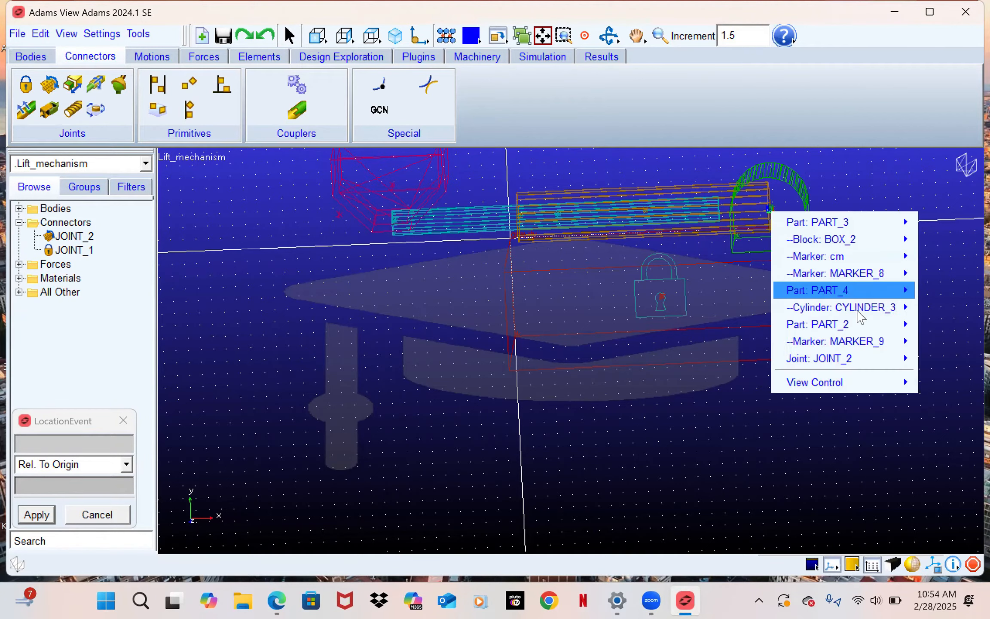
{"action": "mouse_move", "coordinate": [845, 367]}
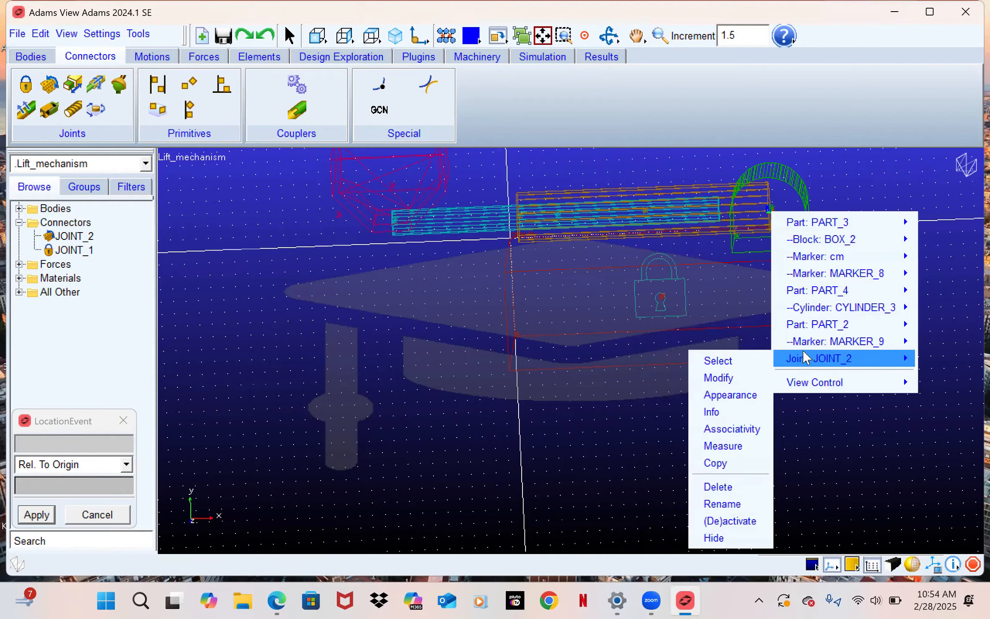
{"action": "mouse_move", "coordinate": [790, 357]}
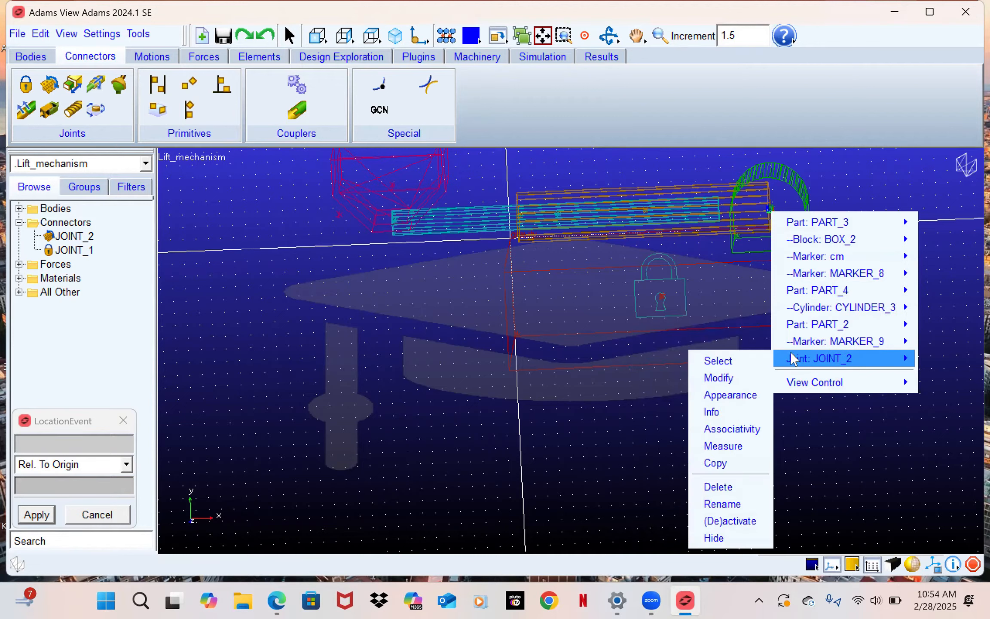
{"action": "left_click", "coordinate": [726, 393]}
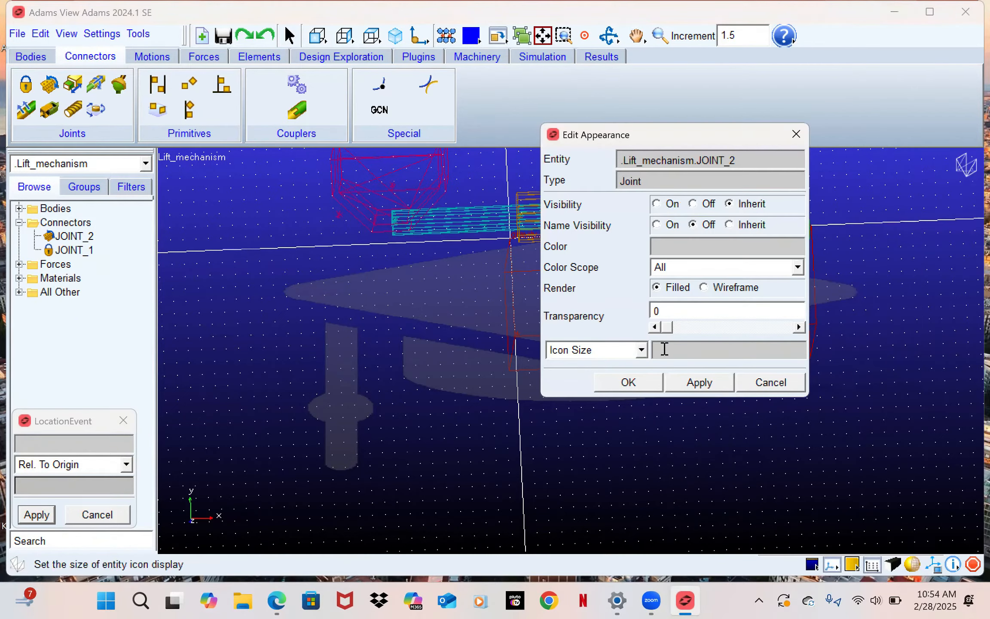
{"action": "left_click", "coordinate": [667, 352]}
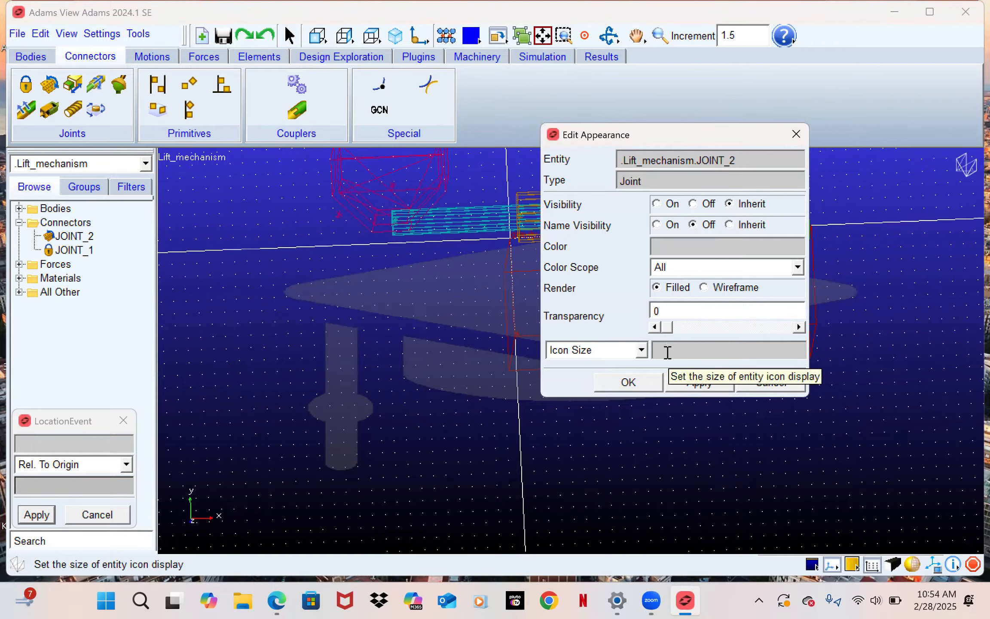
{"action": "type", "text": "1"}
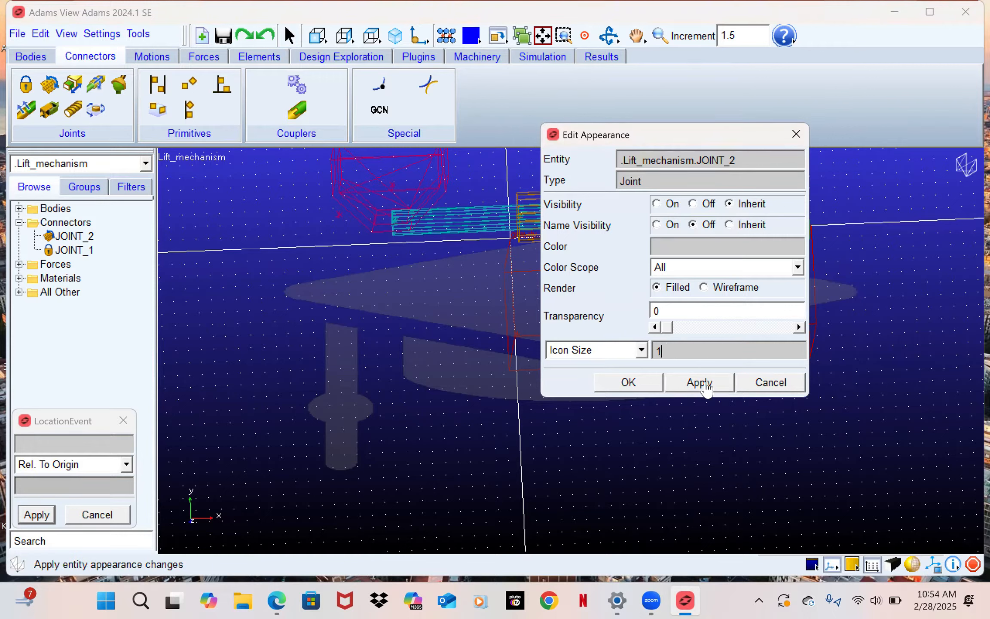
{"action": "left_click", "coordinate": [702, 384]}
{"action": "left_click", "coordinate": [645, 382]}
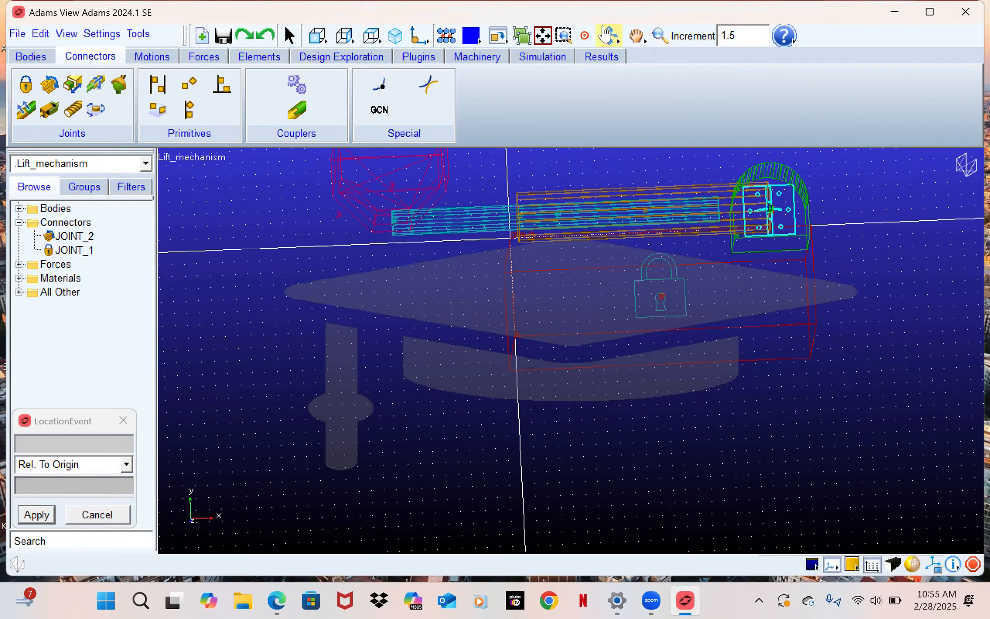
Hide the revolute joint JOINT_2 between the green mount and the red base.
{"action": "left_click", "coordinate": [637, 36]}
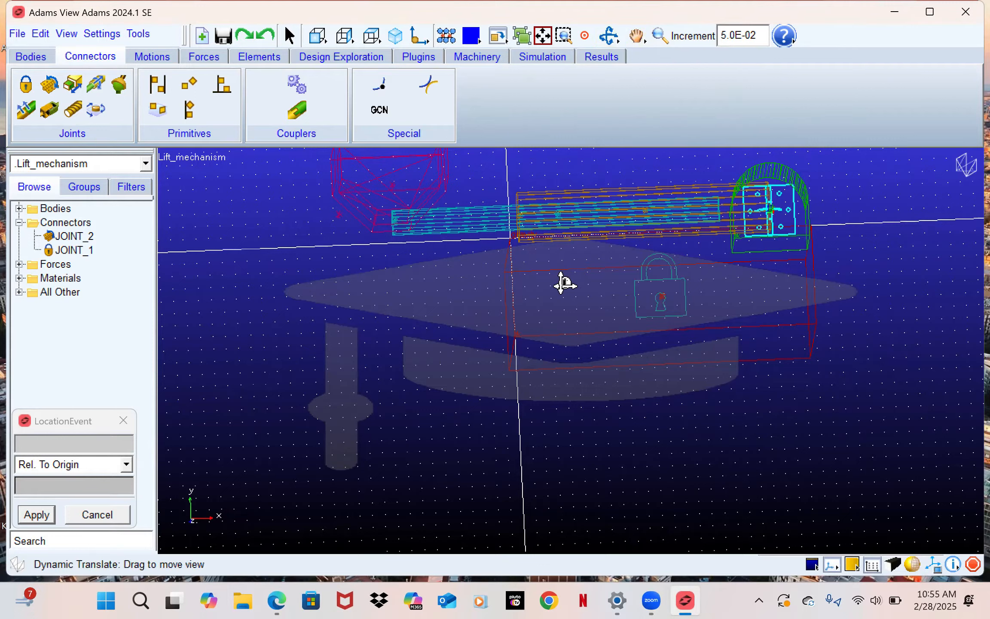
{"action": "left_click_drag", "start_coordinate": [564, 284], "coordinate": [532, 341]}
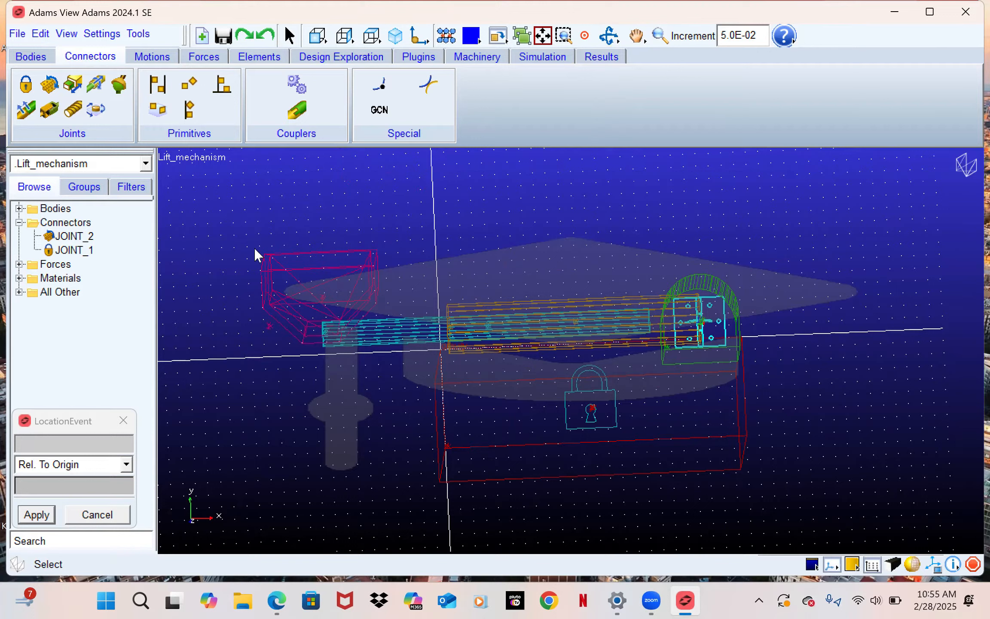
{"action": "right_click", "coordinate": [64, 238]}
{"action": "left_click", "coordinate": [4, 375]}
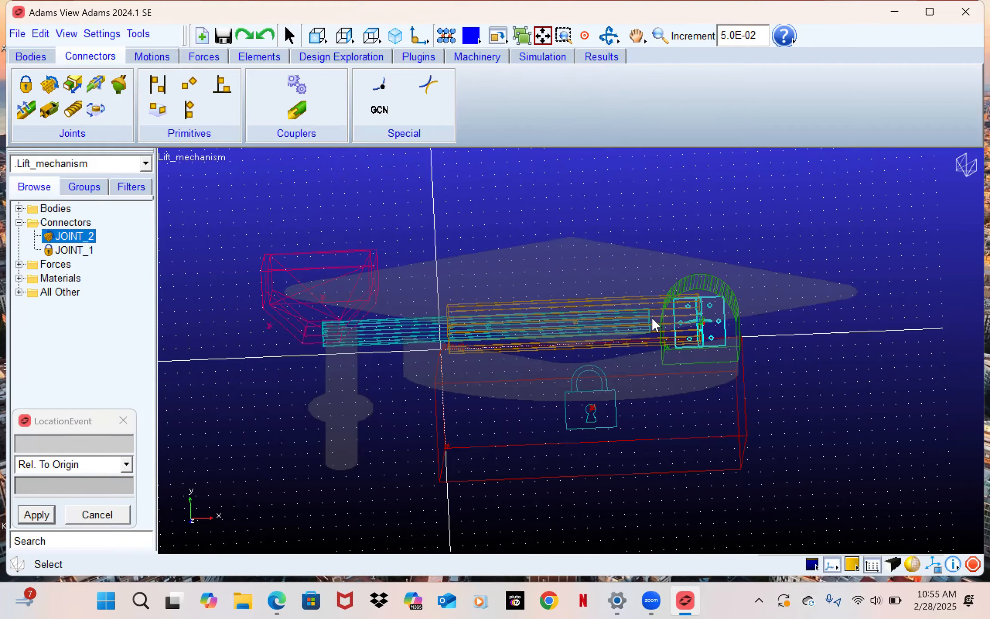
{"action": "right_click", "coordinate": [81, 236]}
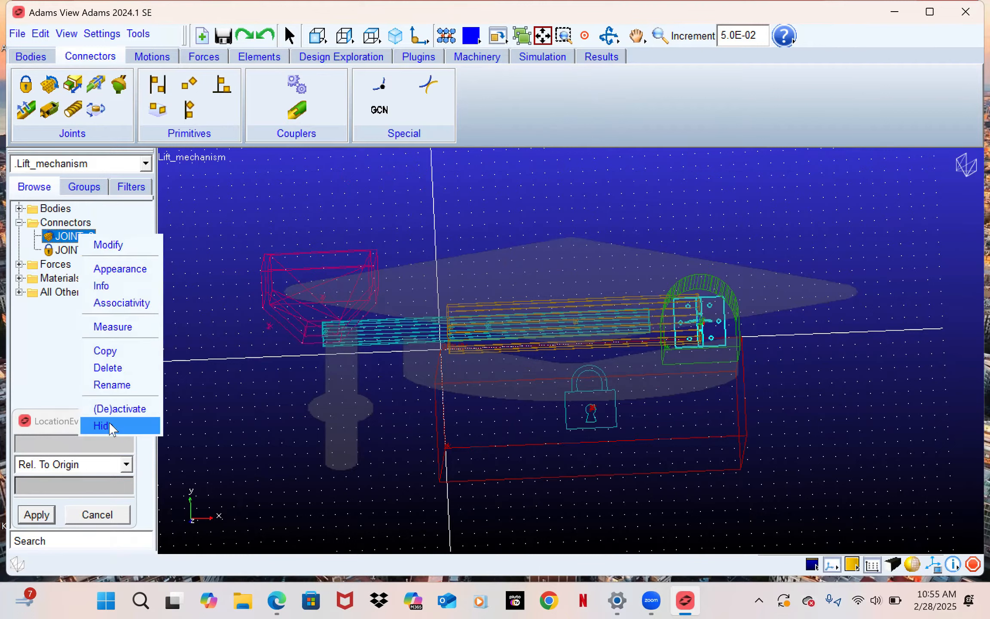
{"action": "left_click", "coordinate": [114, 409]}
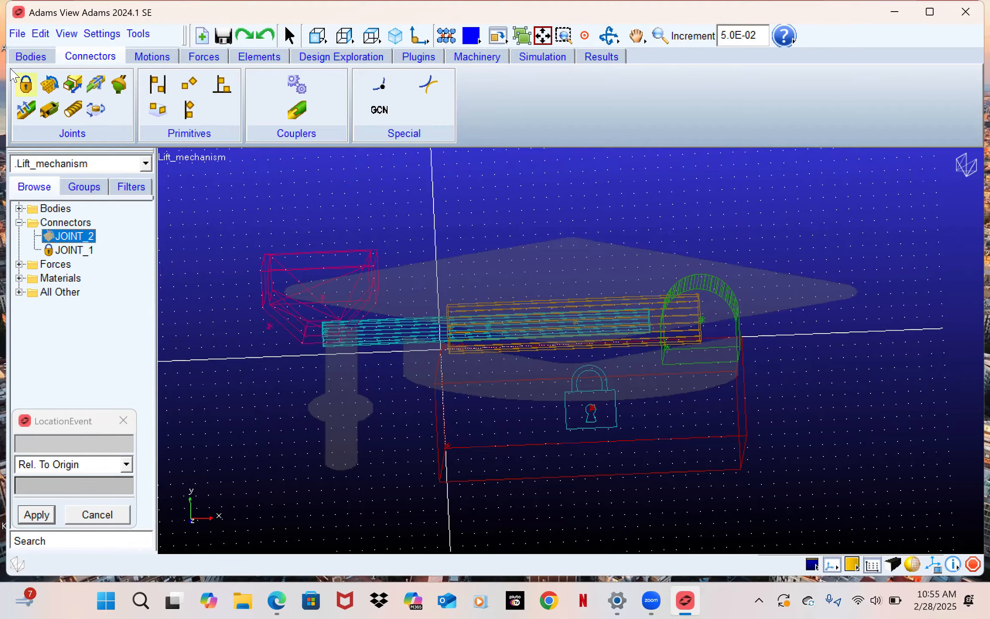
Create a revolute joint normal to grid between the orange cylinder and the green mount, located at PART_3.cm.
{"action": "left_click", "coordinate": [51, 90]}
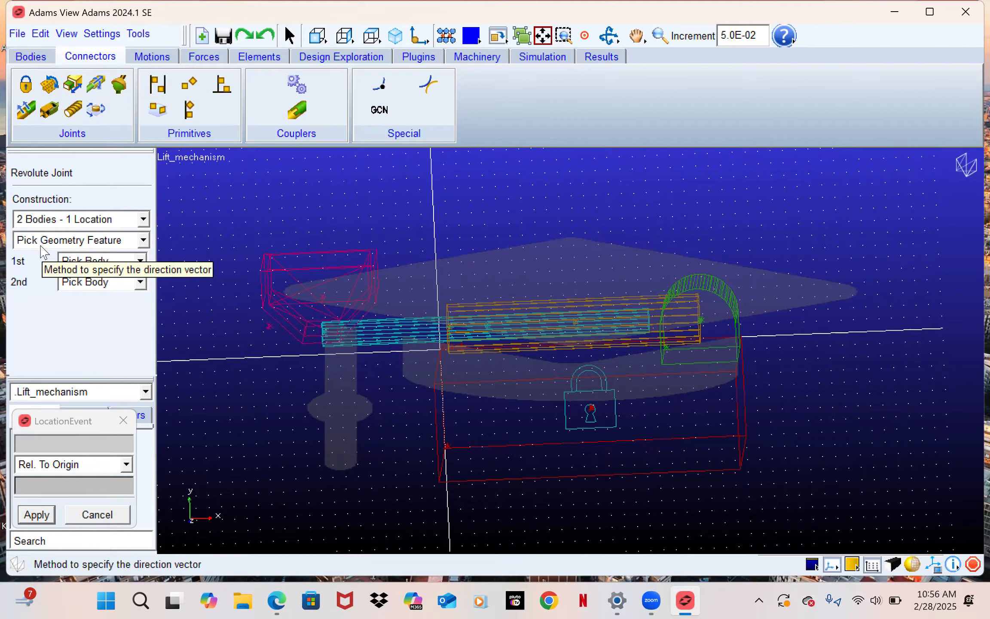
{"action": "left_click", "coordinate": [143, 241]}
{"action": "left_click", "coordinate": [90, 257]}
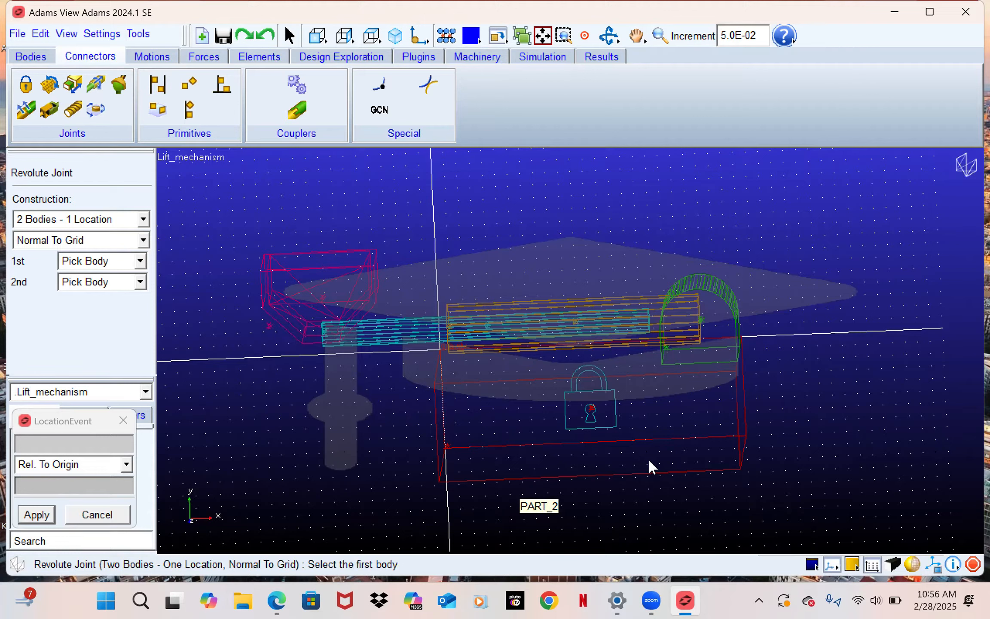
{"action": "left_click", "coordinate": [640, 303]}
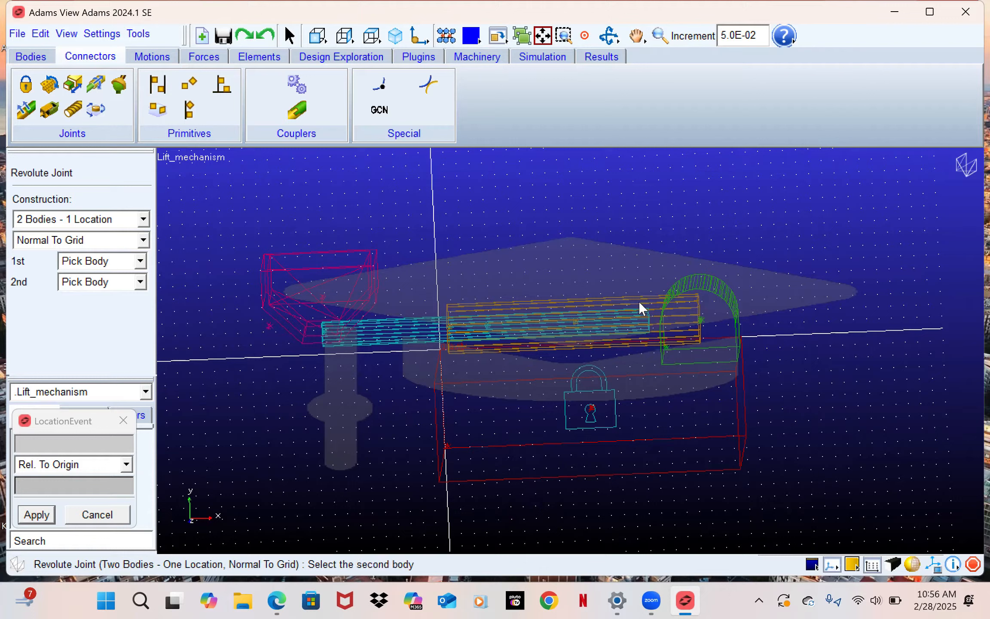
{"action": "left_click", "coordinate": [725, 323]}
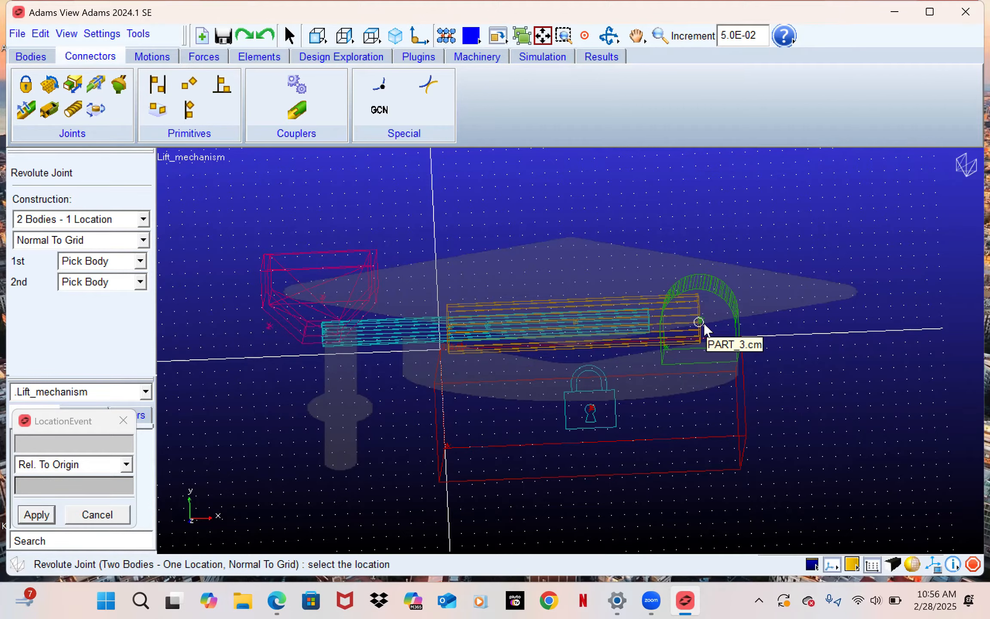
{"action": "left_click", "coordinate": [703, 325]}
{"action": "left_click", "coordinate": [703, 322]}
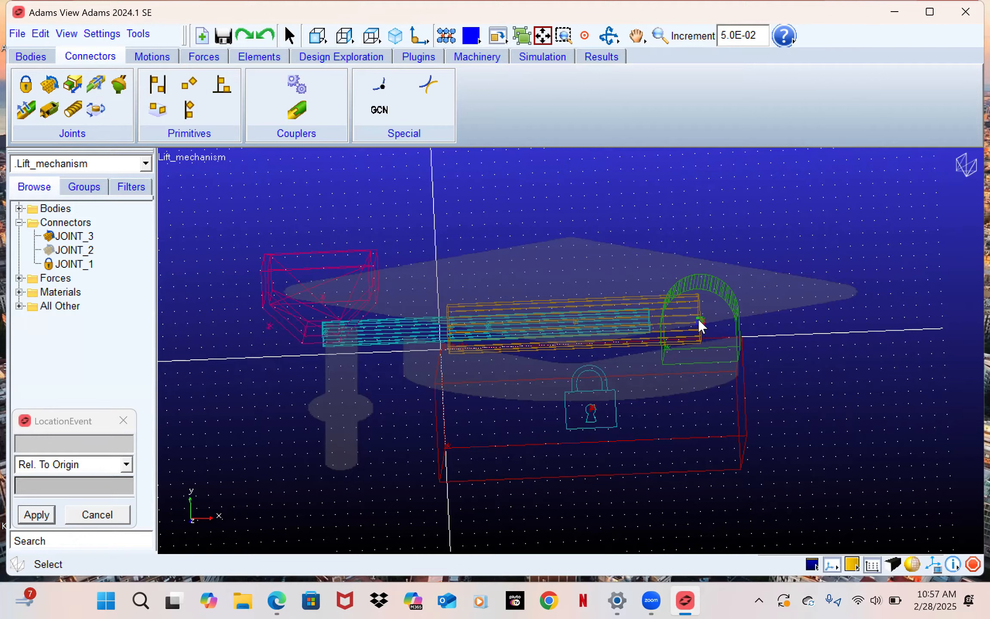
Set the icon size of PART_2's marker MARKER_9 to 1 in its appearance settings.
{"action": "right_click", "coordinate": [697, 320]}
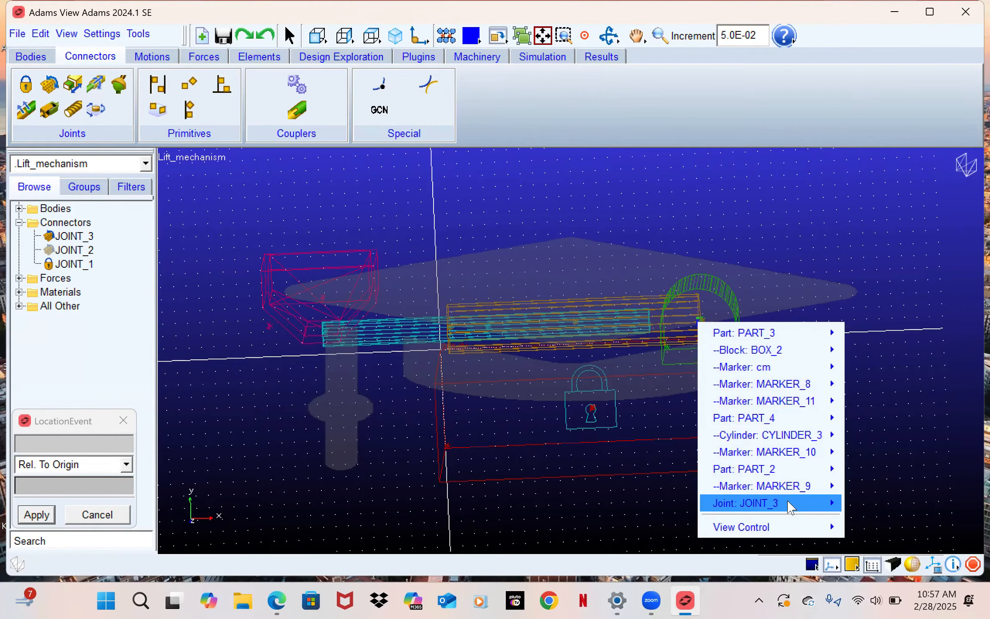
{"action": "mouse_move", "coordinate": [789, 504]}
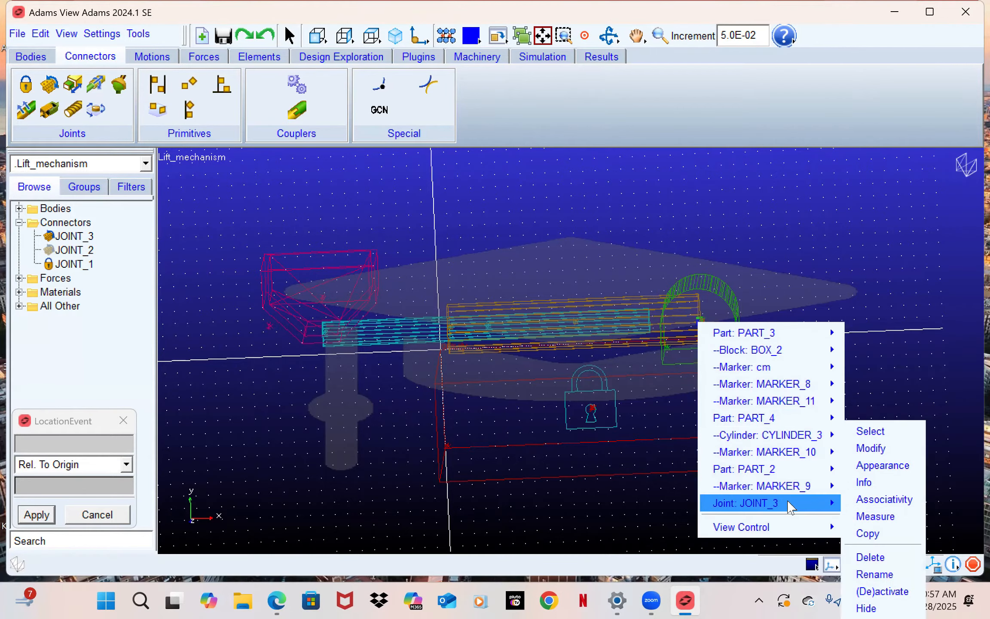
{"action": "left_click", "coordinate": [880, 465]}
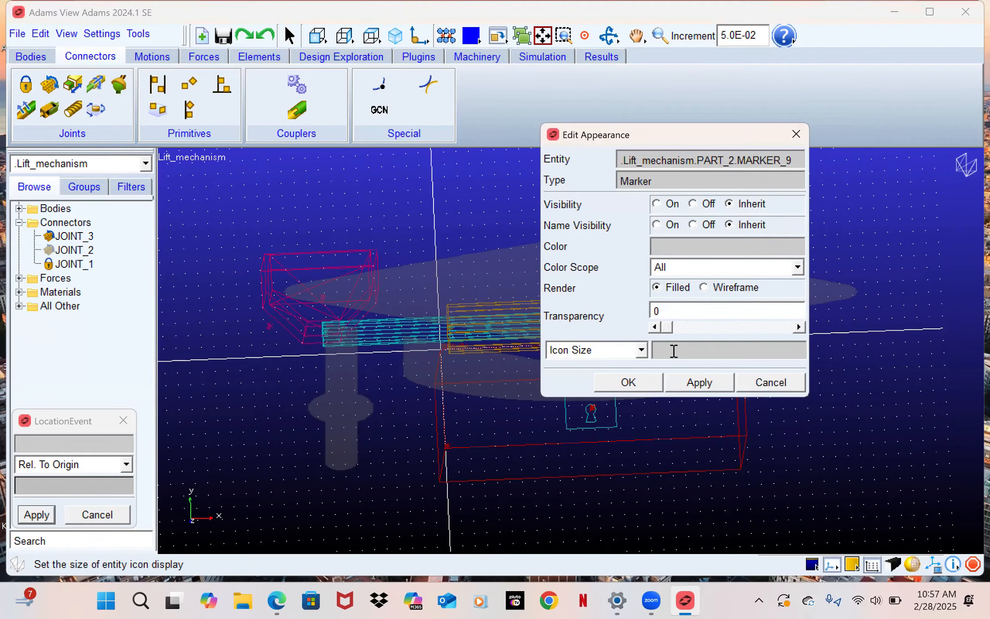
{"action": "type", "text": "q"}
{"action": "key", "text": "BackSpace"}
{"action": "type", "text": "1"}
{"action": "left_click", "coordinate": [627, 382]}
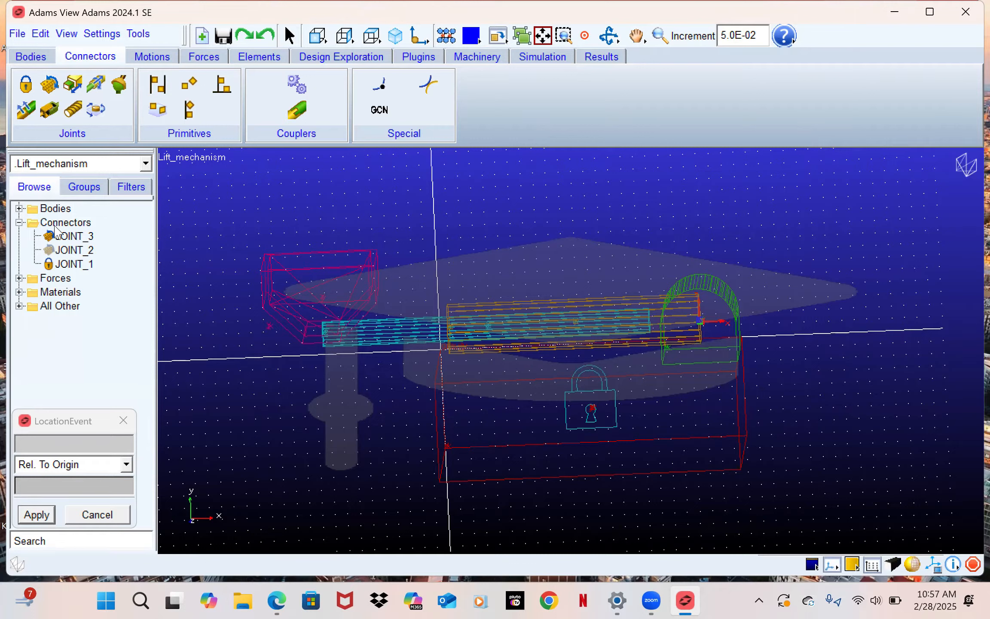
Set the icon size of the revolute joint JOINT_3 to 1 in its appearance settings.
{"action": "left_click", "coordinate": [75, 239]}
{"action": "right_click", "coordinate": [75, 239]}
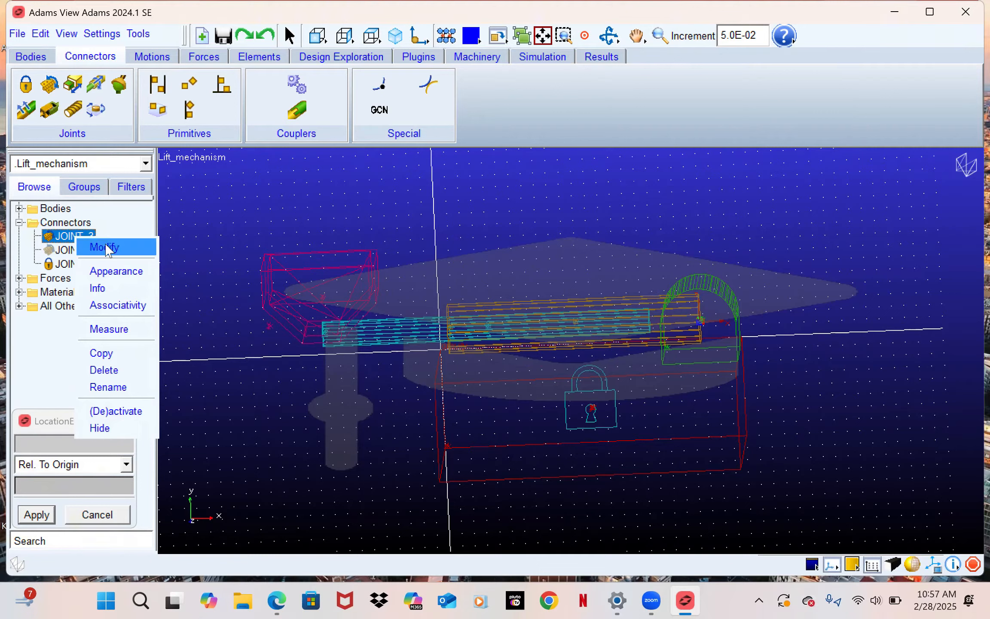
{"action": "left_click", "coordinate": [105, 272]}
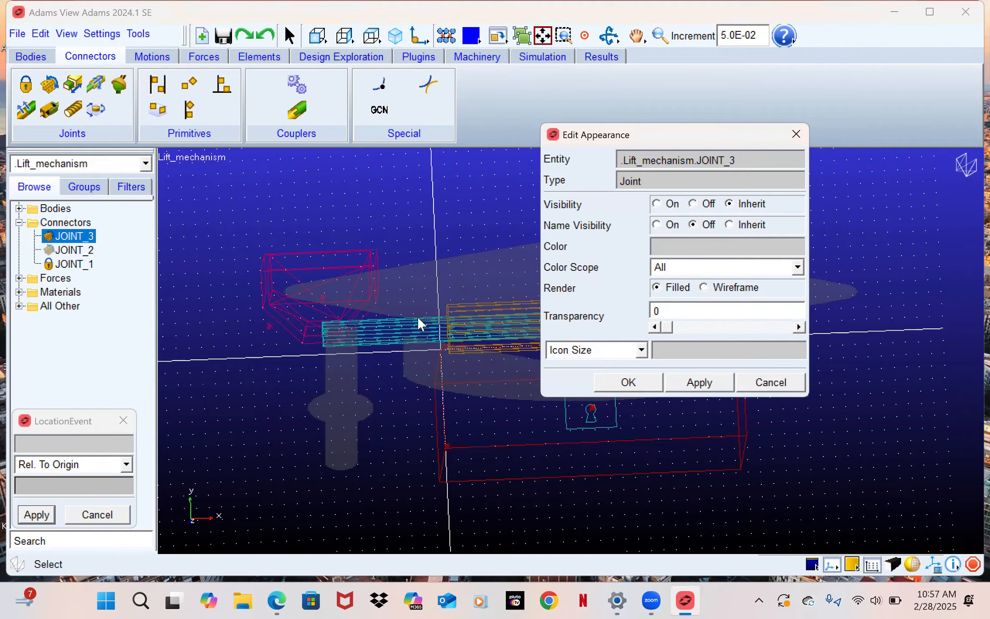
{"action": "left_click", "coordinate": [657, 348]}
{"action": "type", "text": "1"}
{"action": "left_click", "coordinate": [694, 380]}
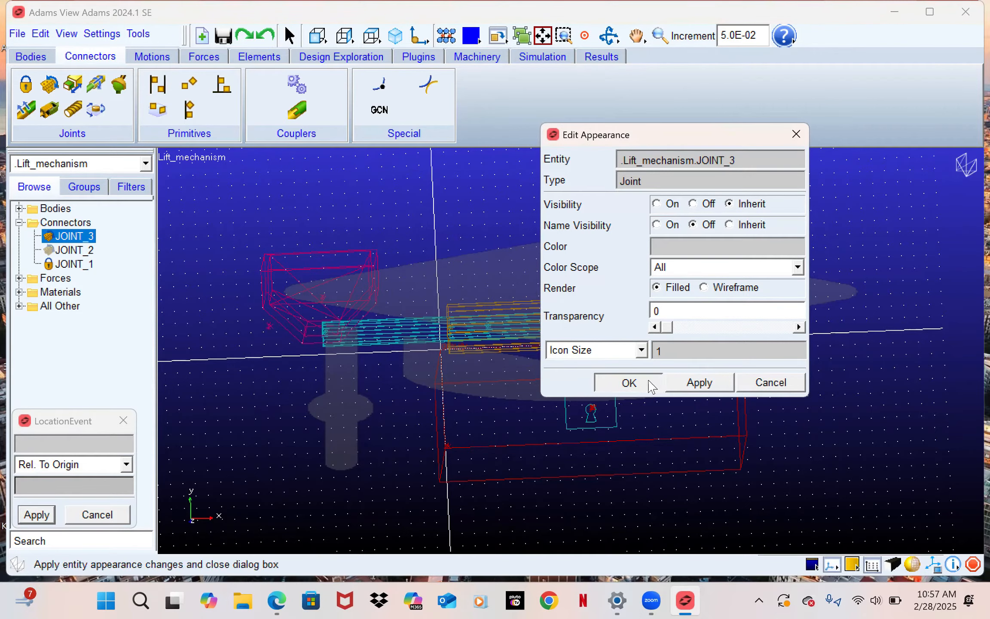
{"action": "left_click", "coordinate": [651, 383]}
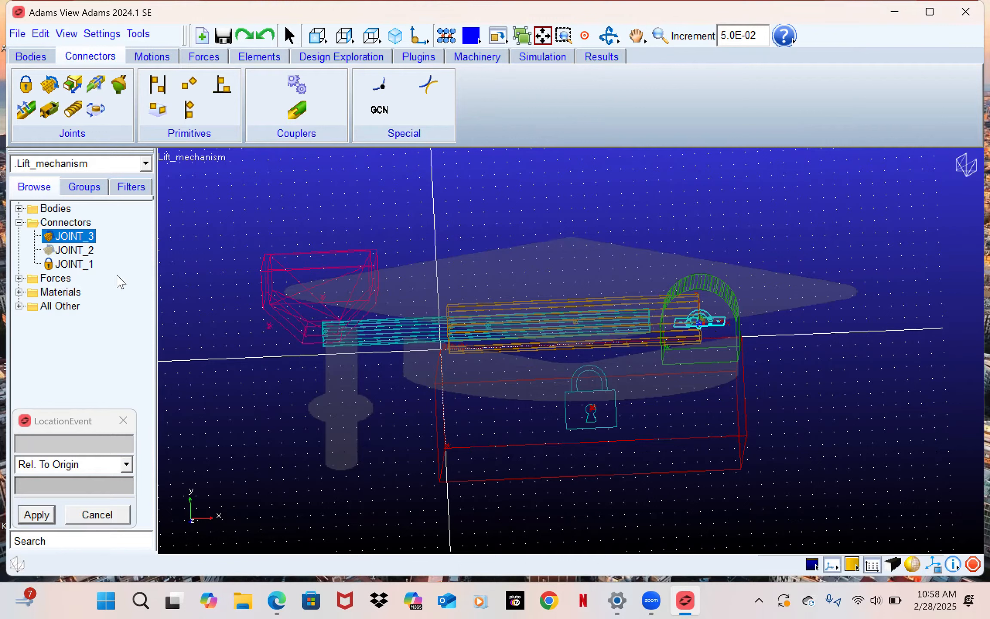
Show the hidden revolute joint JOINT_2 again in the model.
{"action": "left_click", "coordinate": [65, 254]}
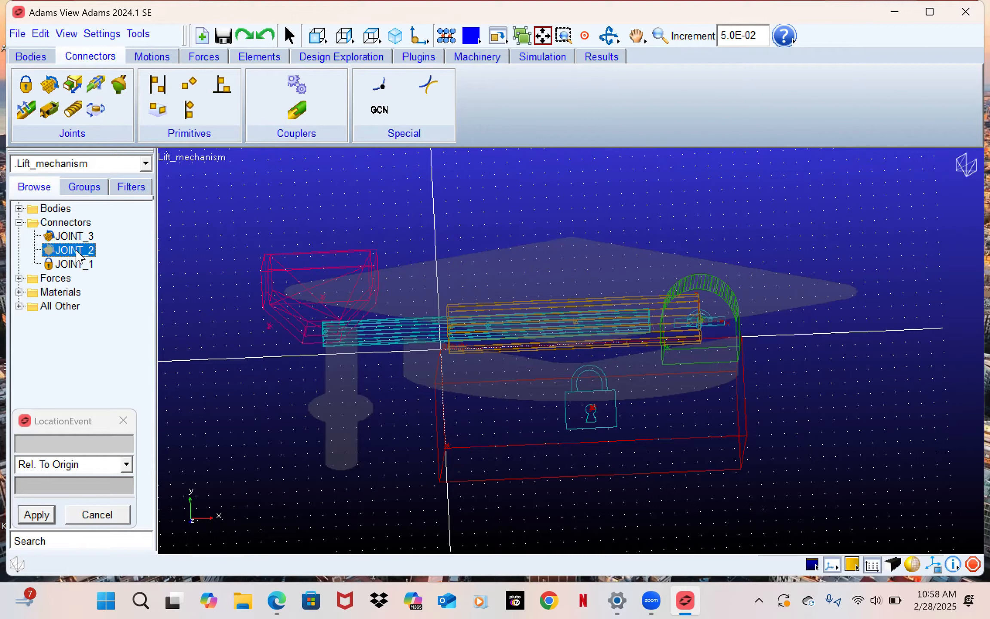
{"action": "left_click", "coordinate": [76, 251]}
{"action": "left_click", "coordinate": [94, 349]}
{"action": "right_click", "coordinate": [78, 252]}
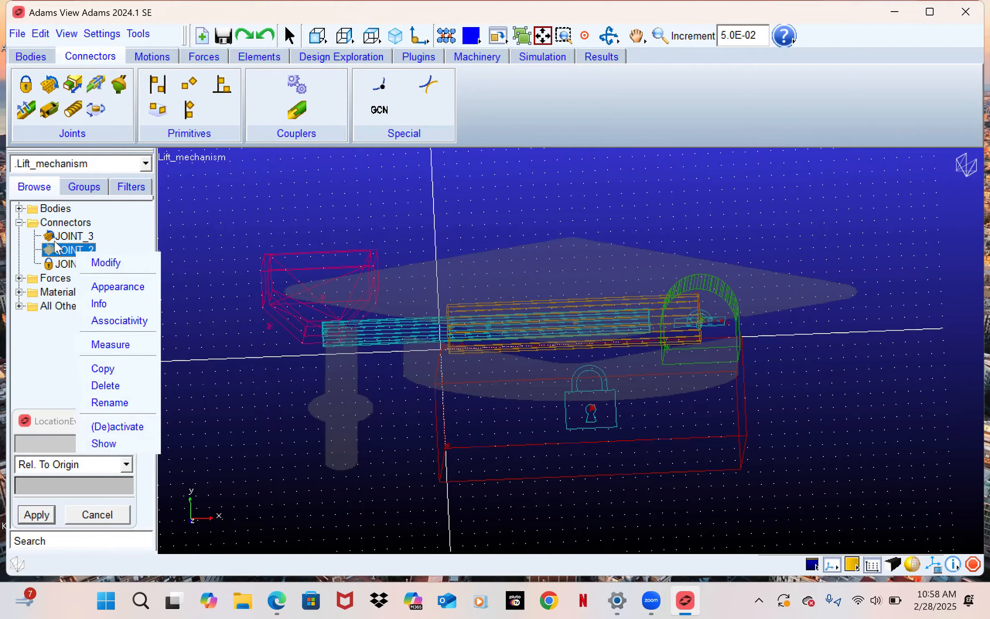
{"action": "left_click", "coordinate": [103, 443]}
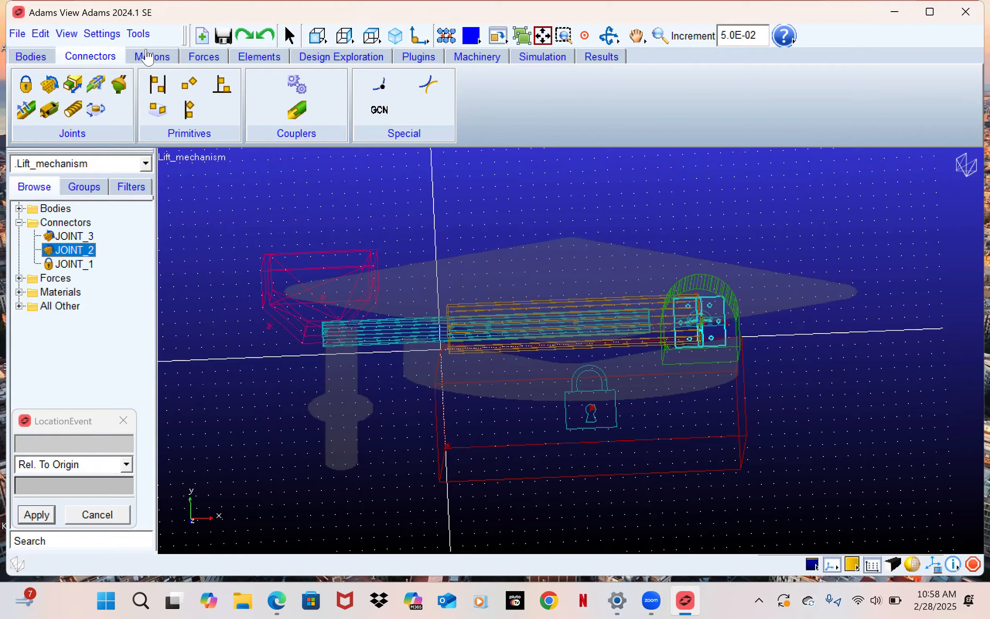
Create a translational joint between the cyan and orange cylinders at the cyan cylinder's center of mass, using Pick Geometry Feature with the cm.Z direction.
{"action": "left_click", "coordinate": [73, 86]}
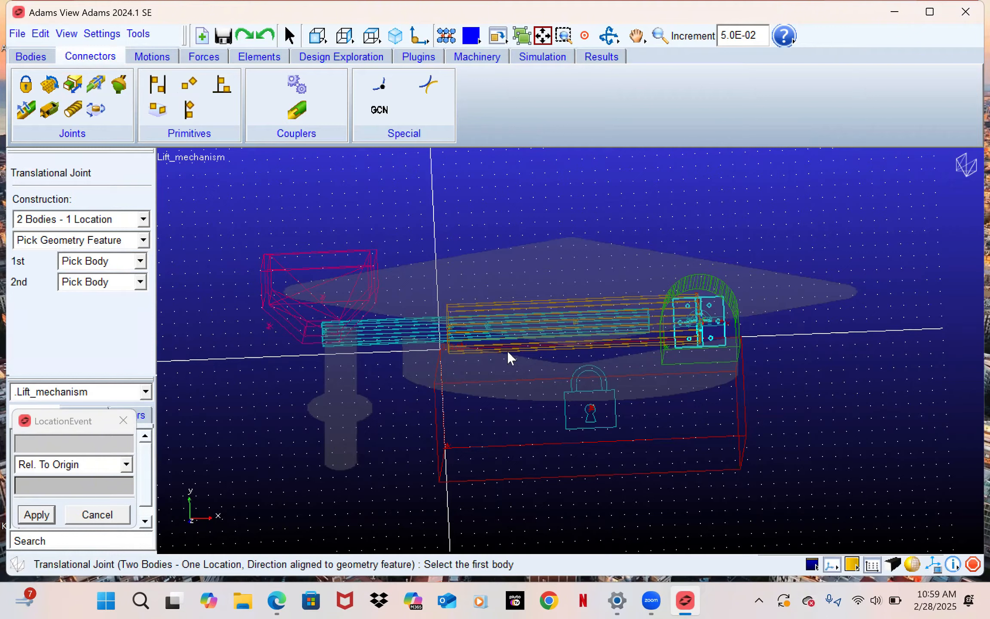
{"action": "left_click", "coordinate": [391, 329]}
{"action": "left_click", "coordinate": [568, 305]}
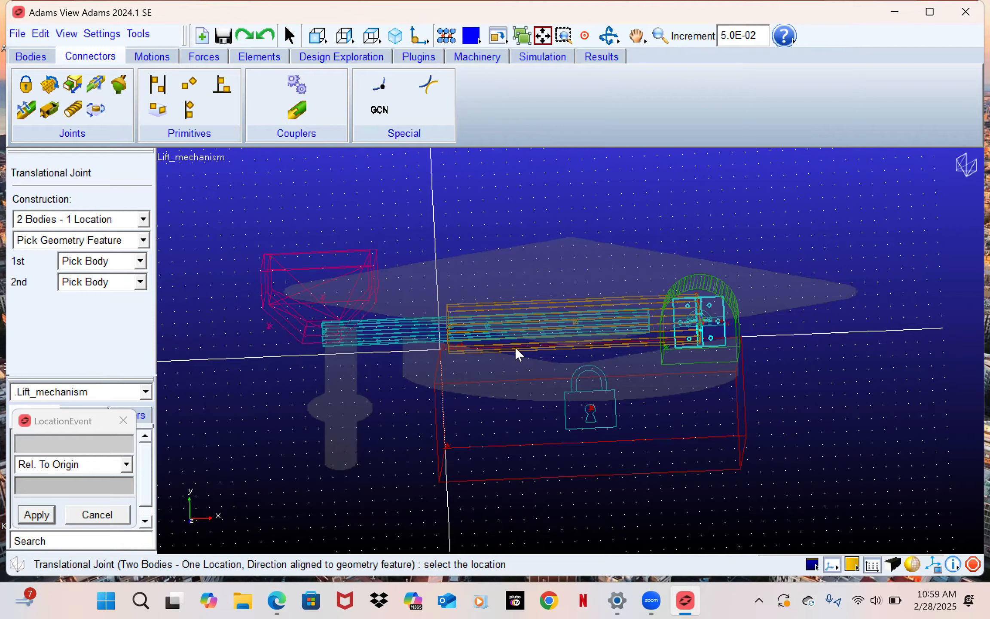
{"action": "left_click", "coordinate": [487, 325]}
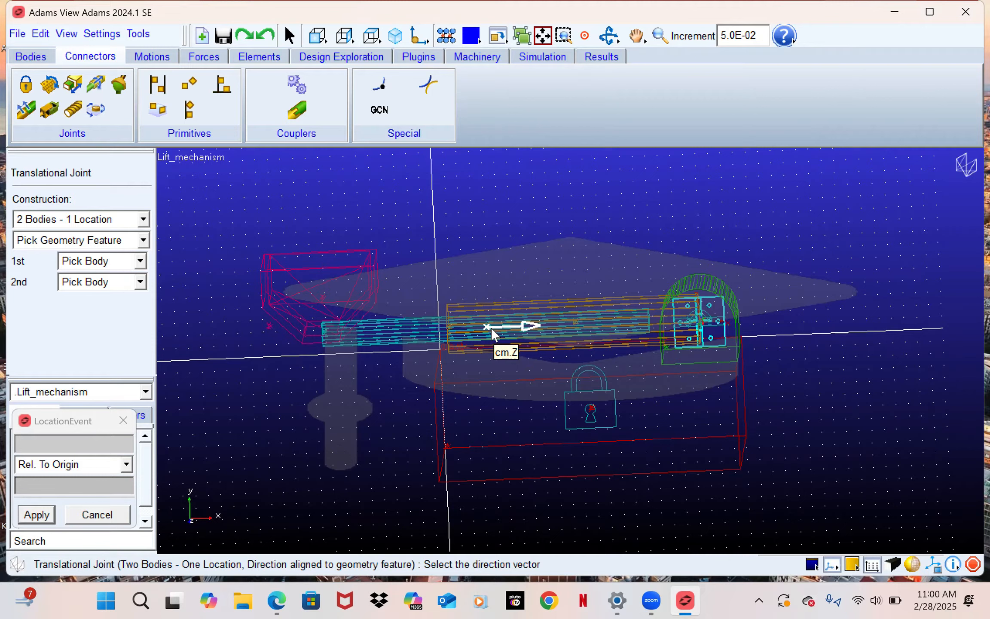
{"action": "left_click", "coordinate": [491, 328]}
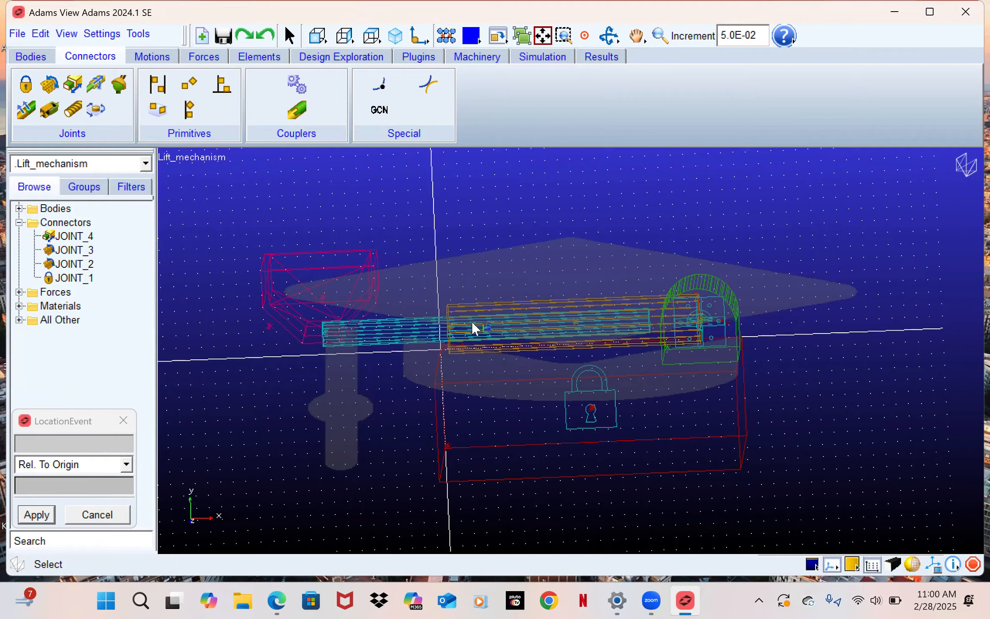
Set the icon size of the translational joint JOINT_4 to 1 in its appearance settings.
{"action": "left_click", "coordinate": [64, 237]}
{"action": "right_click", "coordinate": [65, 239]}
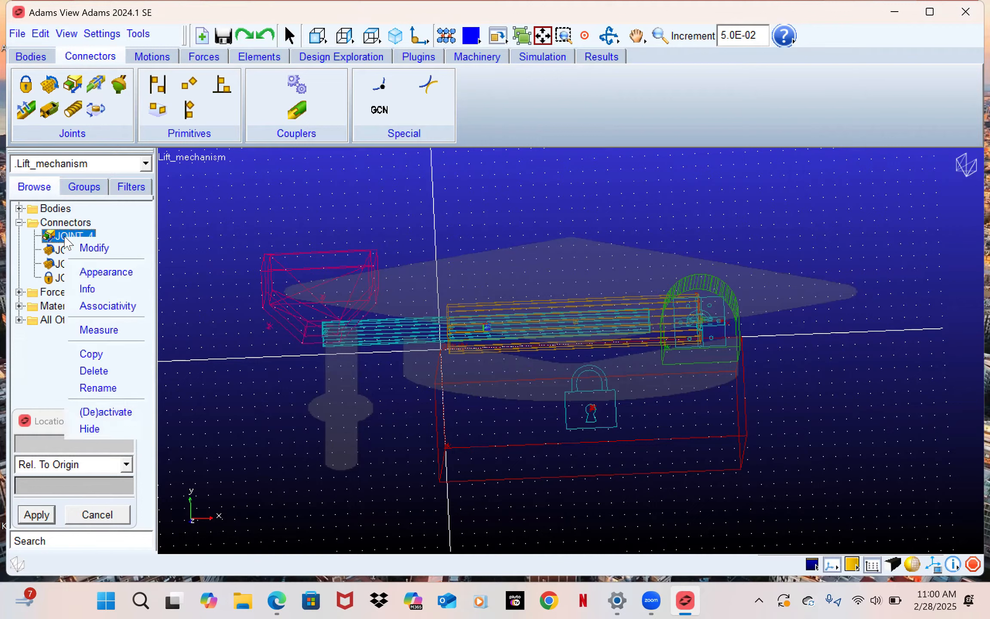
{"action": "left_click", "coordinate": [104, 272]}
{"action": "left_click", "coordinate": [675, 350]}
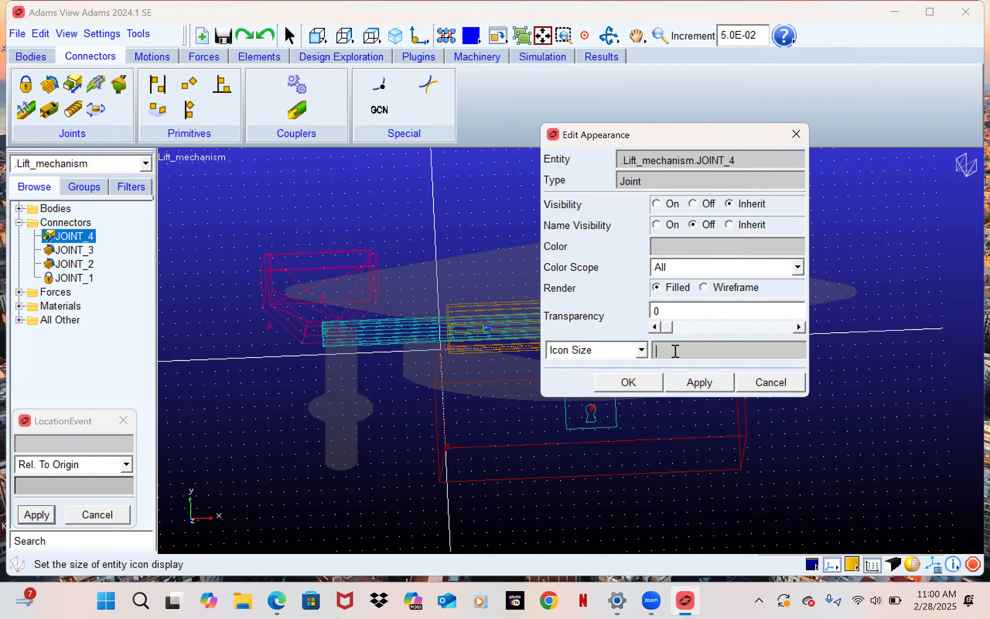
{"action": "type", "text": "1"}
{"action": "left_click", "coordinate": [699, 382]}
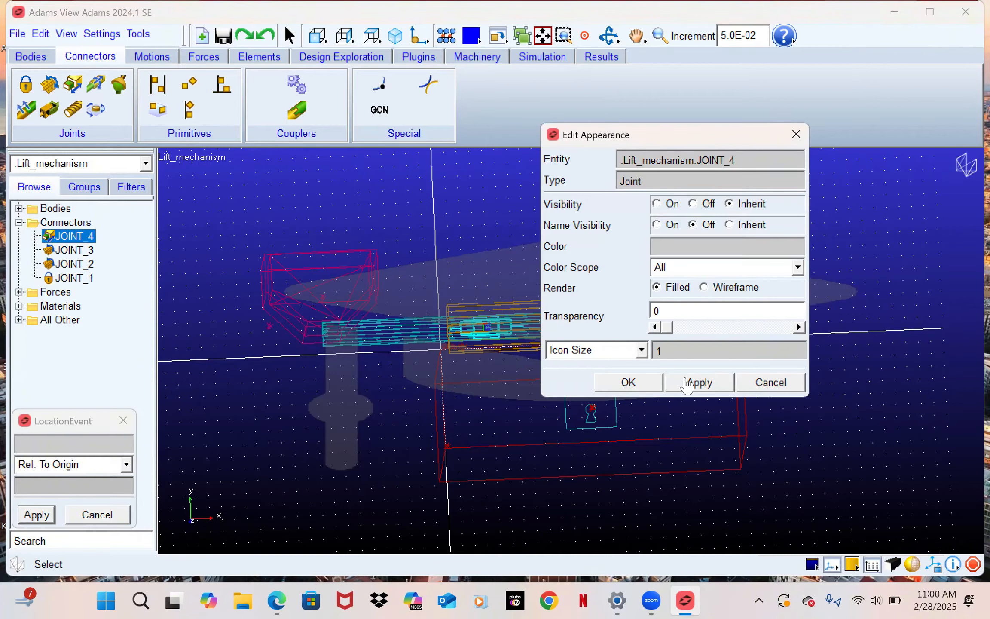
Create a revolute joint, normal to grid, between the magenta basket and the cyan cylinder at the cylinder end center PART_5.CYLINDER_4.E2.
{"action": "left_click", "coordinate": [627, 382]}
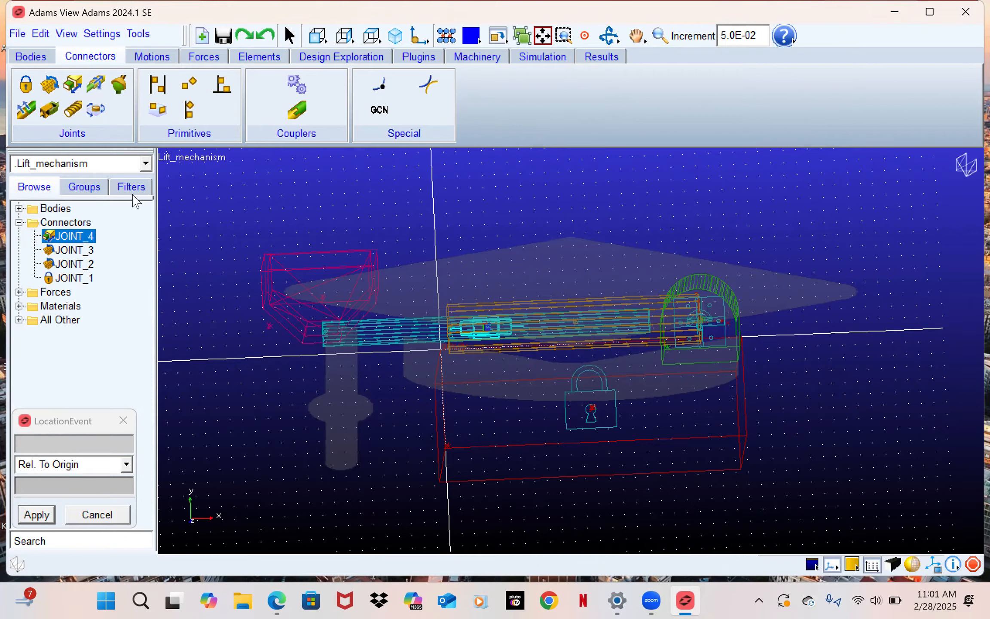
{"action": "left_click", "coordinate": [50, 86]}
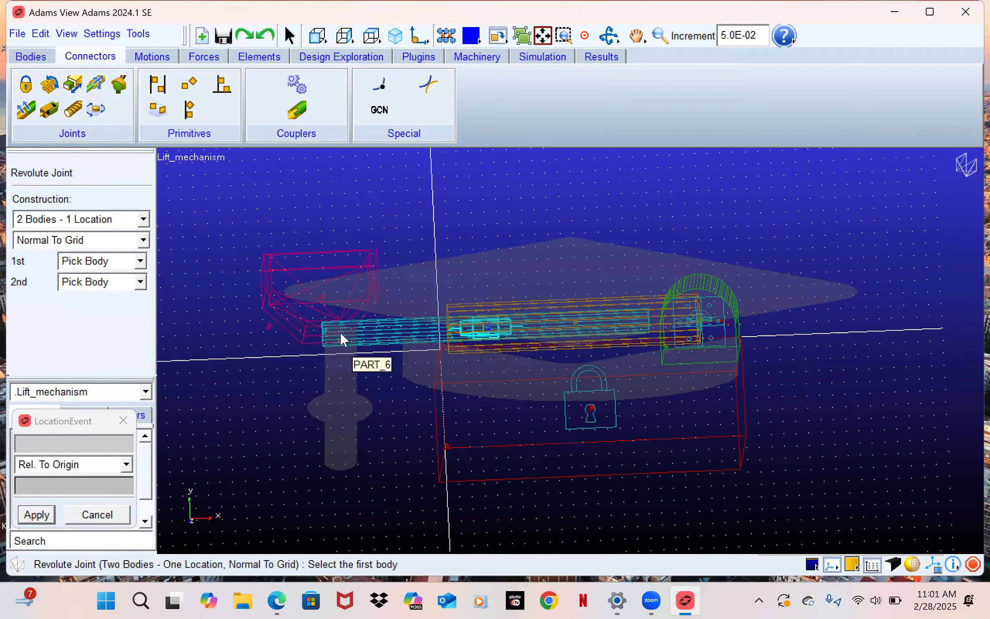
{"action": "left_click", "coordinate": [337, 288]}
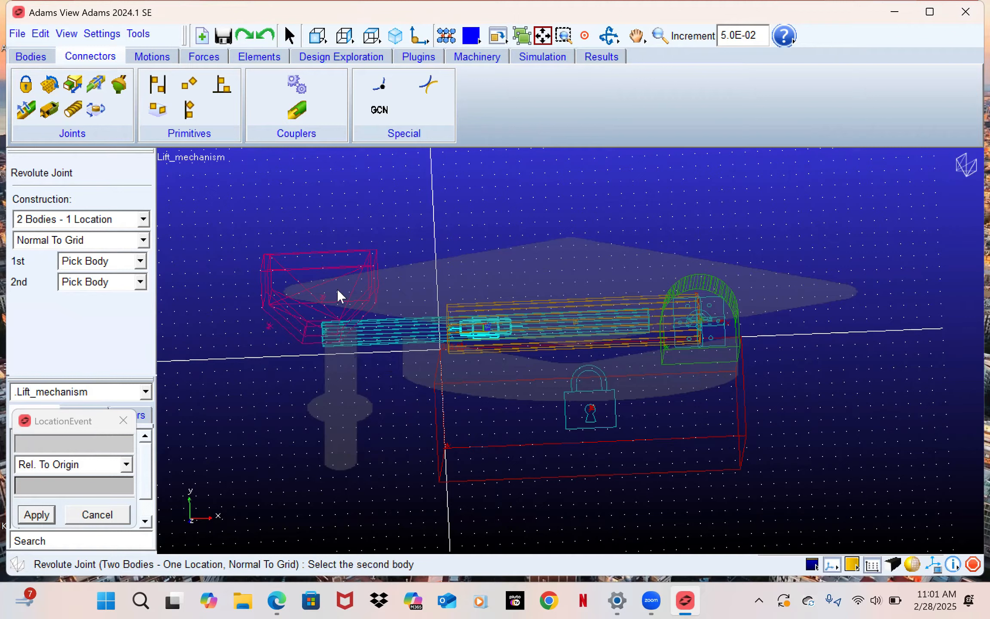
{"action": "left_click", "coordinate": [387, 337]}
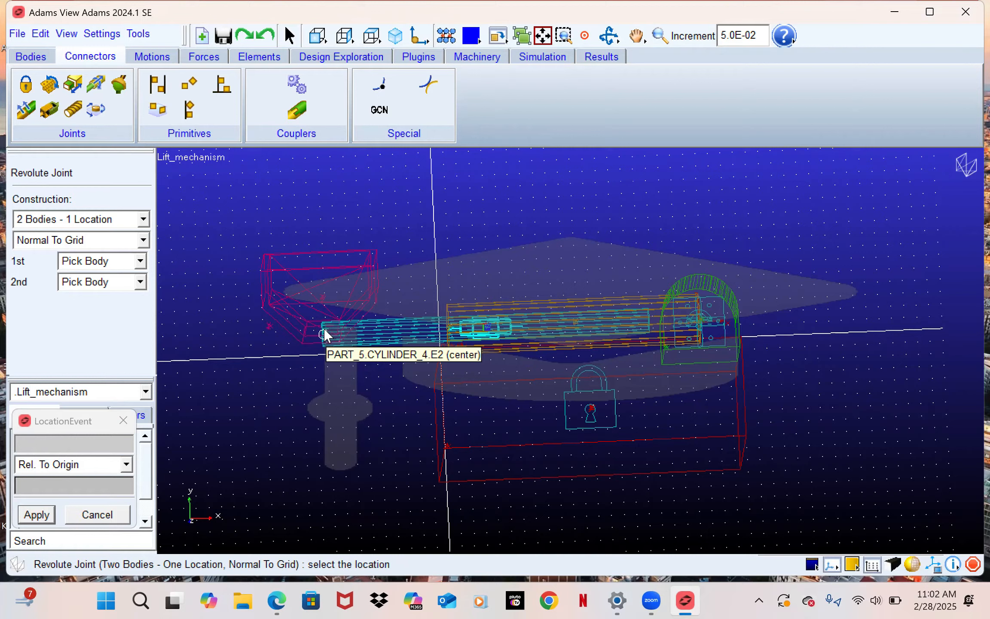
{"action": "left_click", "coordinate": [323, 328]}
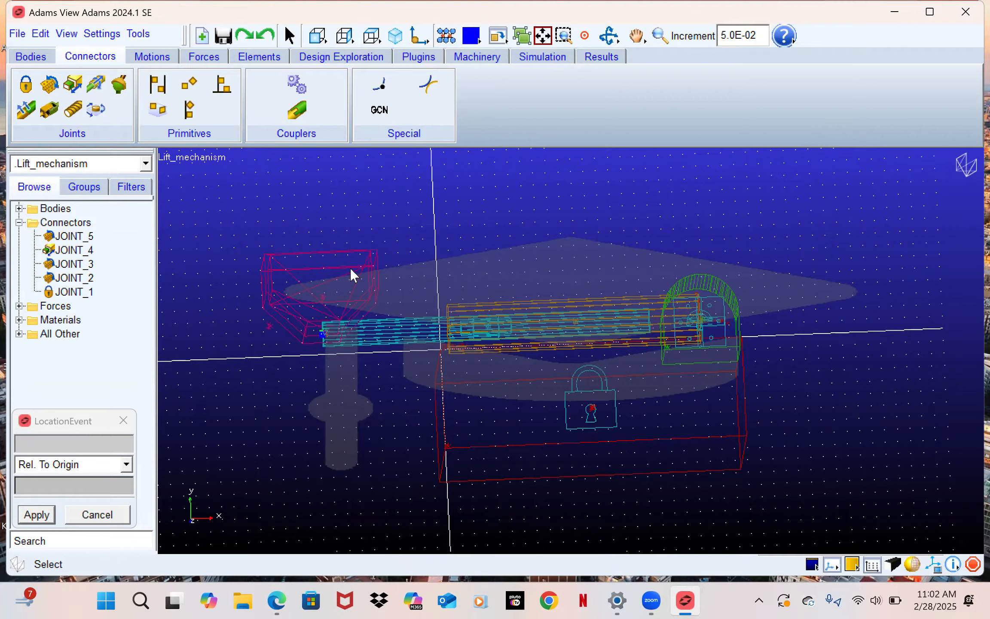
Set the icon size of the revolute joint JOINT_5 to 1 in its appearance settings.
{"action": "right_click", "coordinate": [69, 240]}
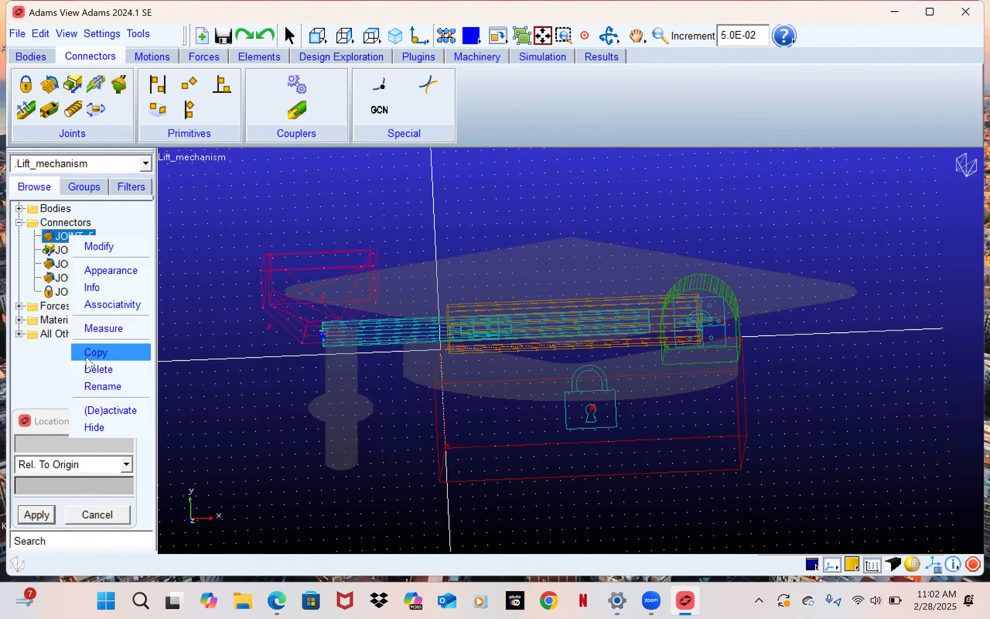
{"action": "left_click", "coordinate": [111, 270]}
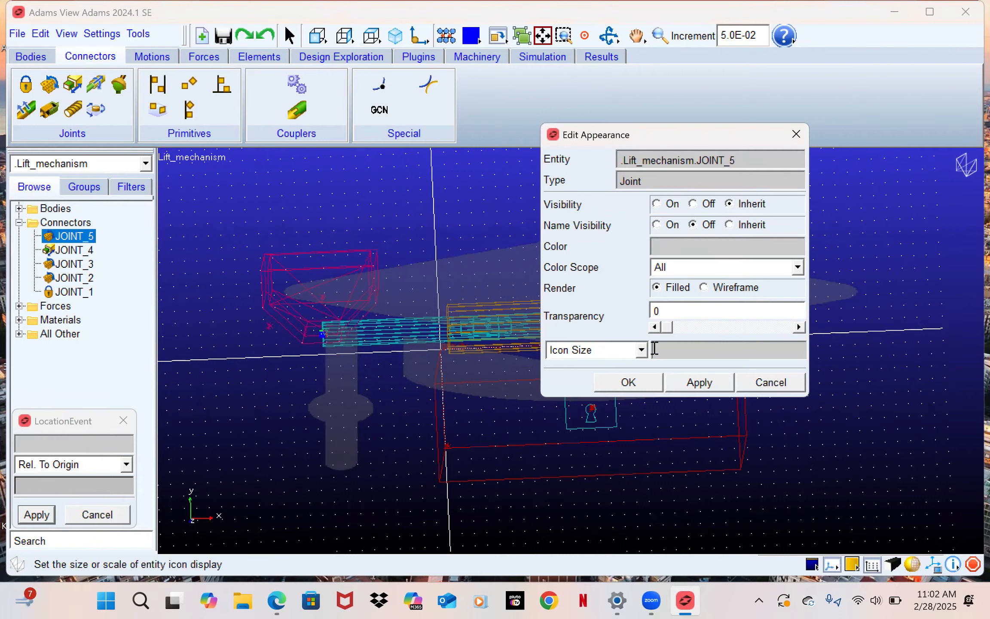
{"action": "left_click", "coordinate": [675, 346]}
{"action": "type", "text": "1"}
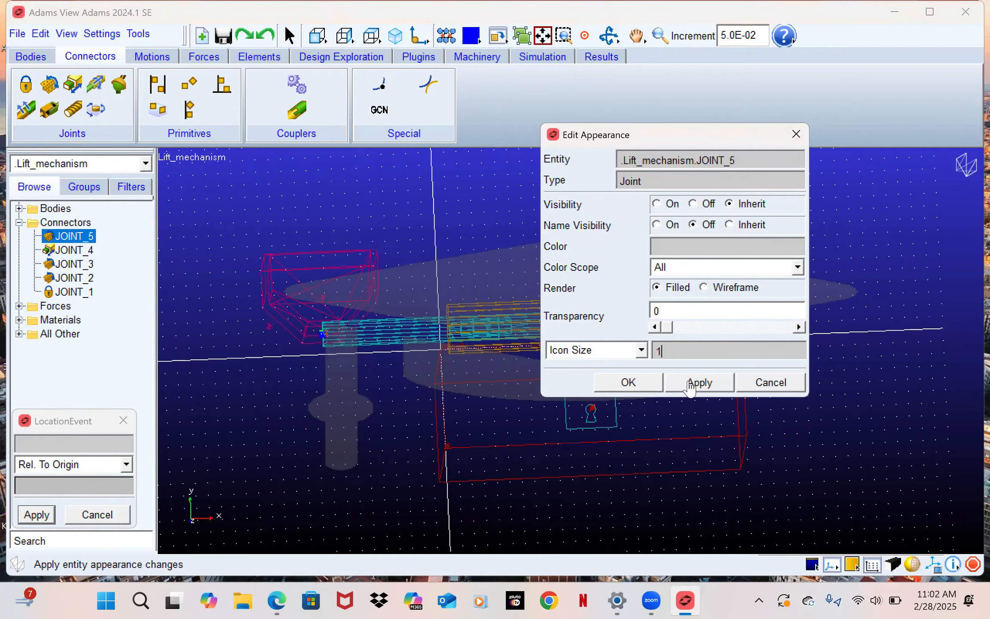
{"action": "left_click", "coordinate": [694, 383]}
{"action": "left_click", "coordinate": [619, 381]}
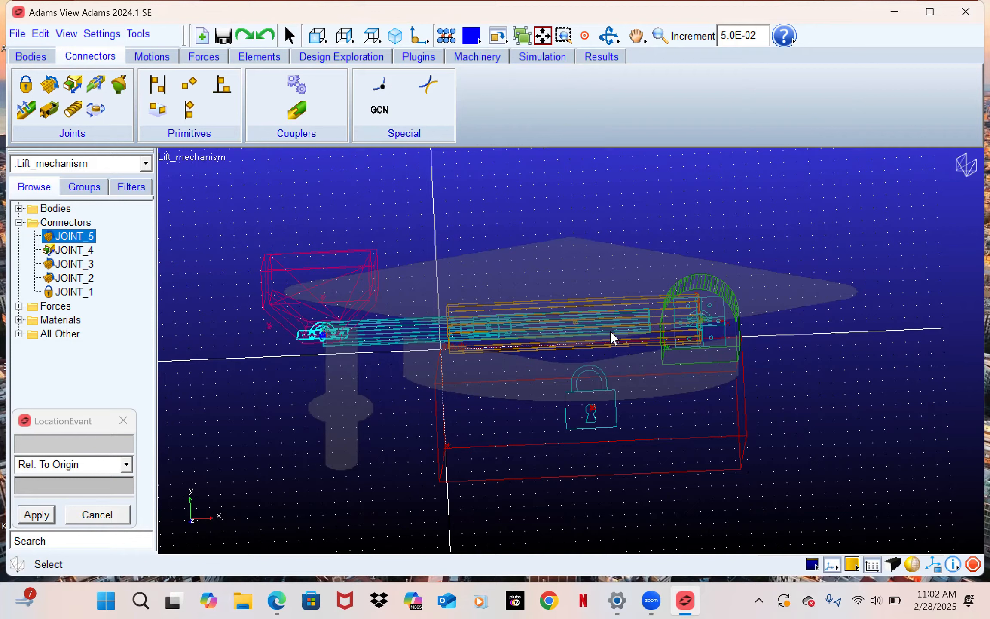
Verify the lift mechanism model to review its parts, constraints and degrees of freedom, and close the report.
{"action": "right_click", "coordinate": [956, 572]}
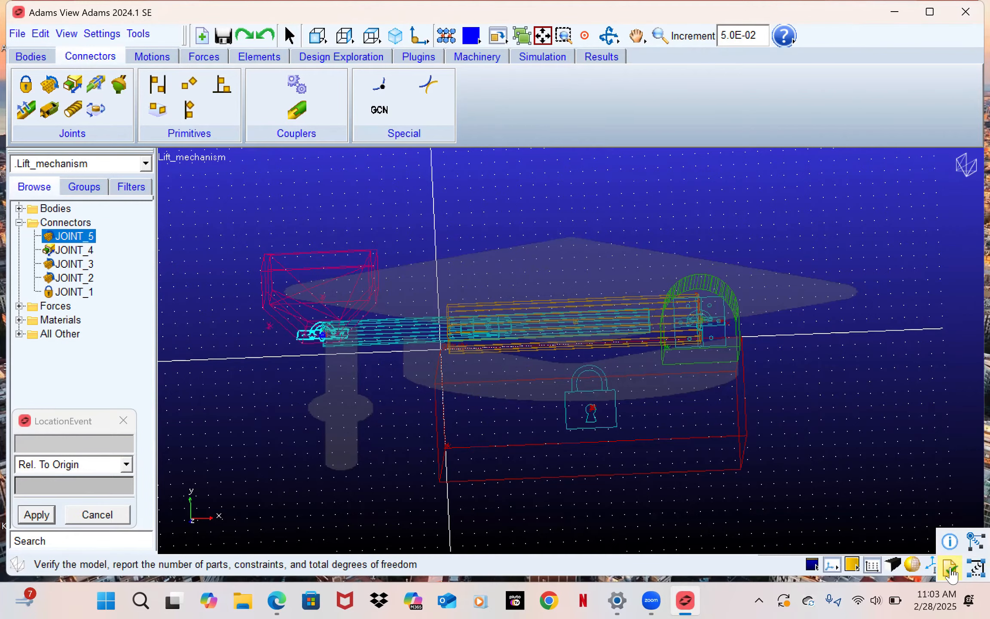
{"action": "left_click", "coordinate": [952, 575]}
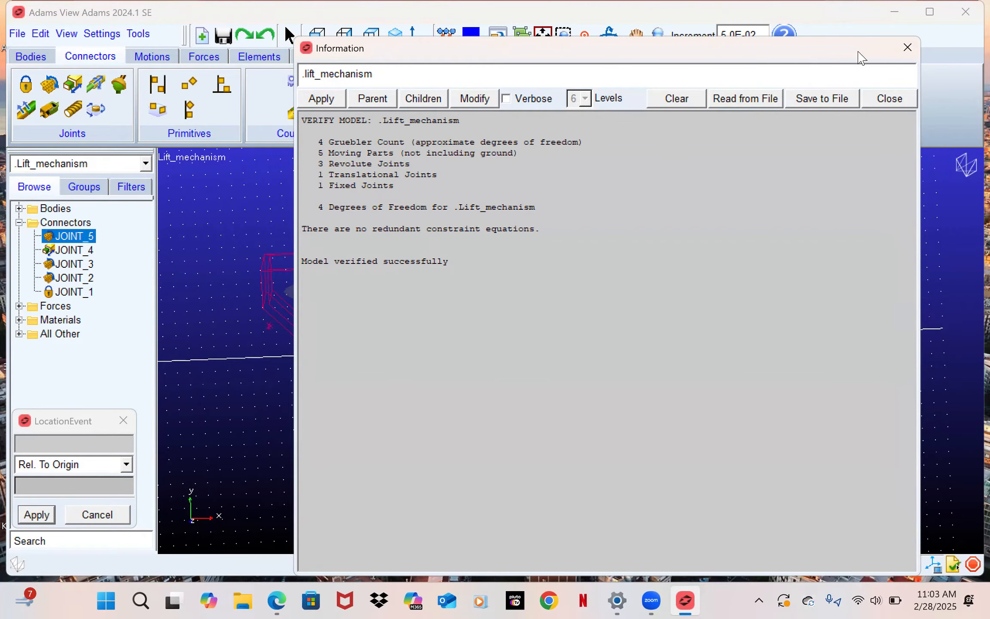
{"action": "left_click", "coordinate": [917, 50]}
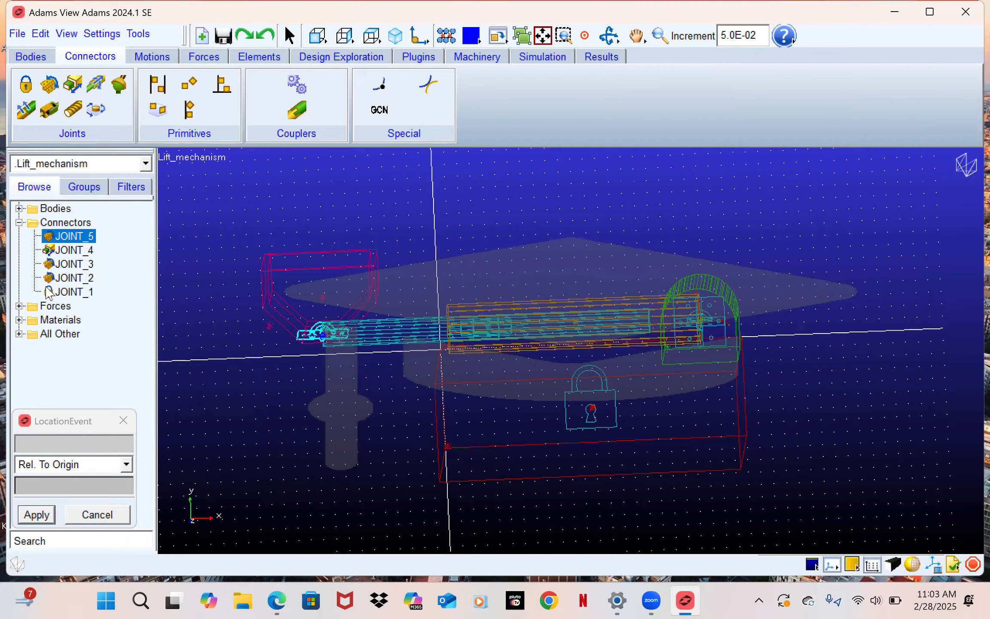
Start a rotational joint motion for JOINT_2 with its rotational speed set to 360d*time.
{"action": "left_click", "coordinate": [70, 278]}
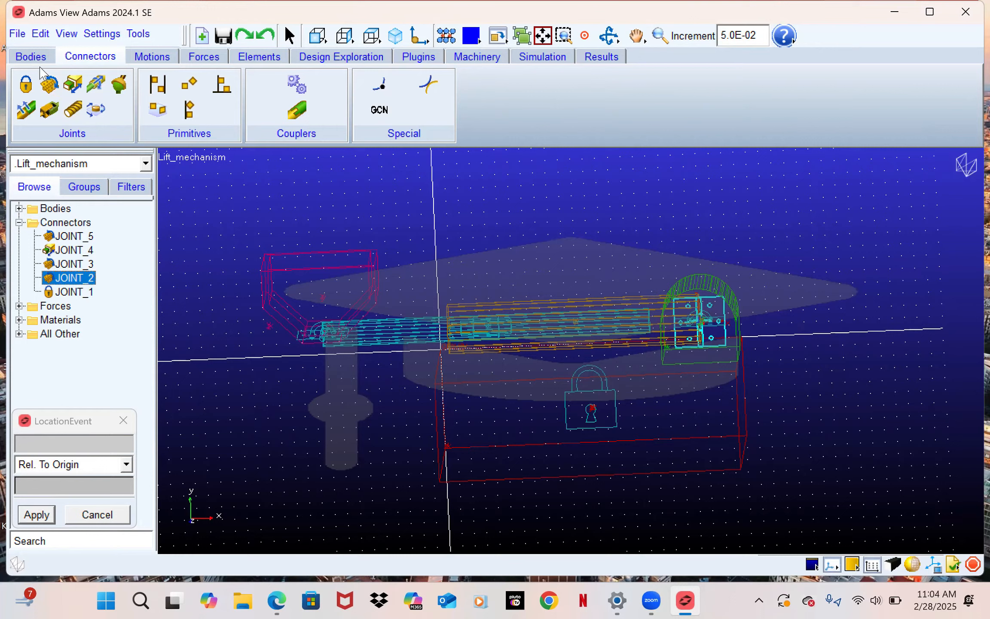
{"action": "left_click", "coordinate": [152, 58]}
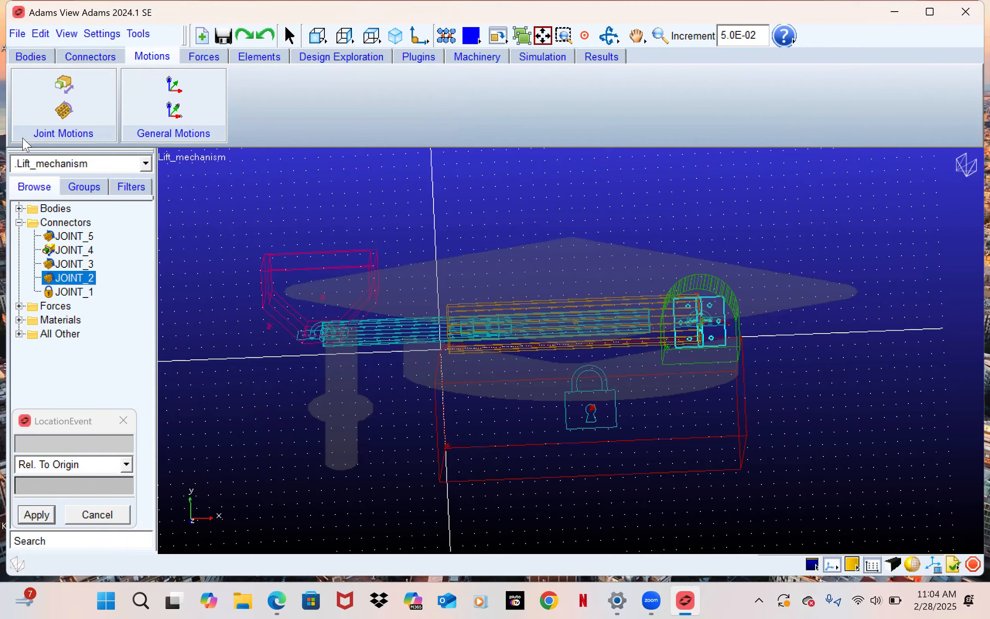
{"action": "left_click", "coordinate": [67, 120]}
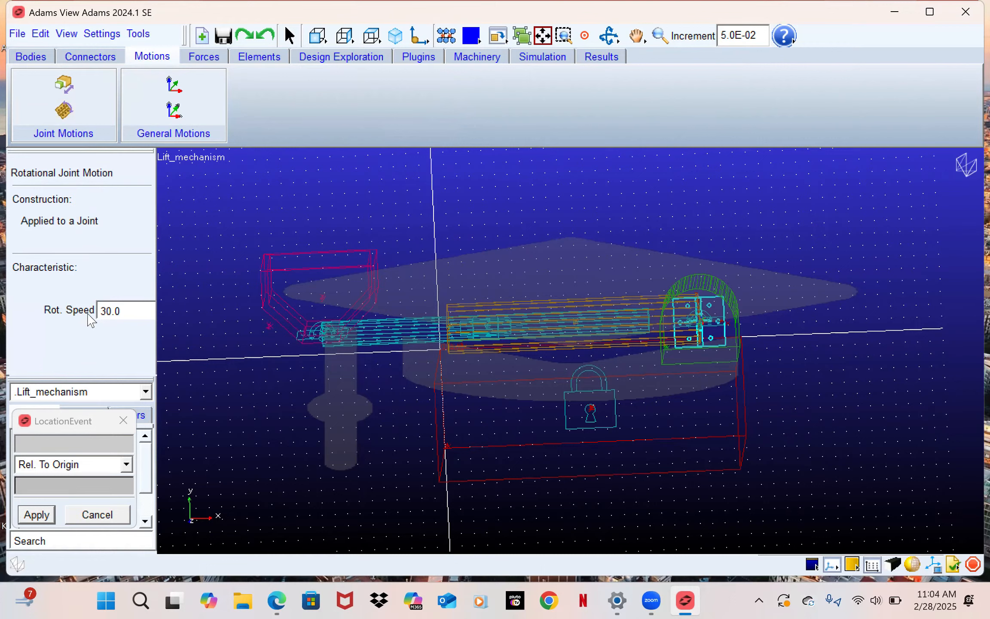
{"action": "left_click", "coordinate": [132, 314]}
{"action": "key", "text": "BackSpace"}
{"action": "key", "text": "BackSpace"}
{"action": "key", "text": "BackSpace"}
{"action": "type", "text": "60d*time"}
{"action": "left_click", "coordinate": [75, 424]}
{"action": "left_click_drag", "start_coordinate": [75, 423], "coordinate": [71, 478]}
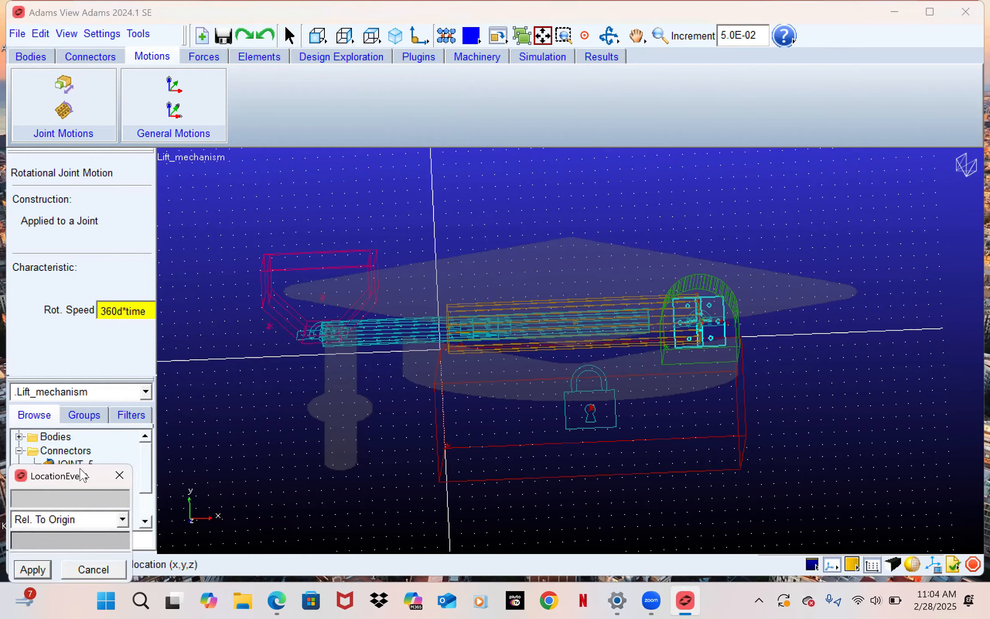
{"action": "left_click", "coordinate": [113, 346]}
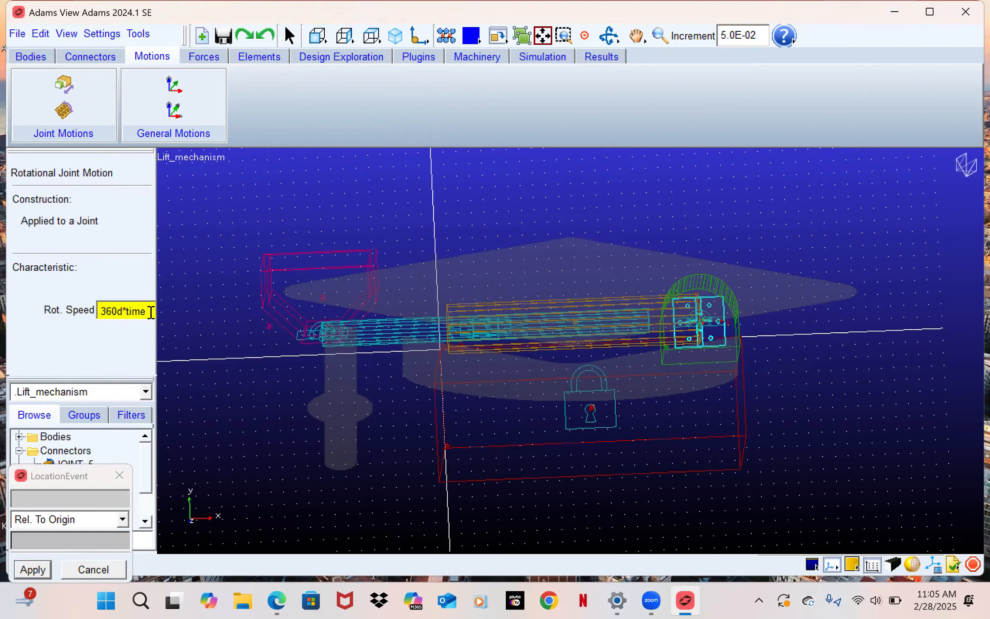
Re-enter the rotational speed as 360d*time, move the LocationEvent window out of the way, and apply the motion to JOINT_2.
{"action": "key", "text": "BackSpace"}
{"action": "key", "text": "BackSpace"}
{"action": "key", "text": "BackSpace"}
{"action": "key", "text": "BackSpace"}
{"action": "key", "text": "BackSpace"}
{"action": "key", "text": "BackSpace"}
{"action": "key", "text": "BackSpace"}
{"action": "key", "text": "BackSpace"}
{"action": "key", "text": "BackSpace"}
{"action": "left_click", "coordinate": [107, 308]}
{"action": "type", "text": "560d"}
{"action": "type", "text": "*"}
{"action": "type", "text": "time"}
{"action": "left_click", "coordinate": [67, 477]}
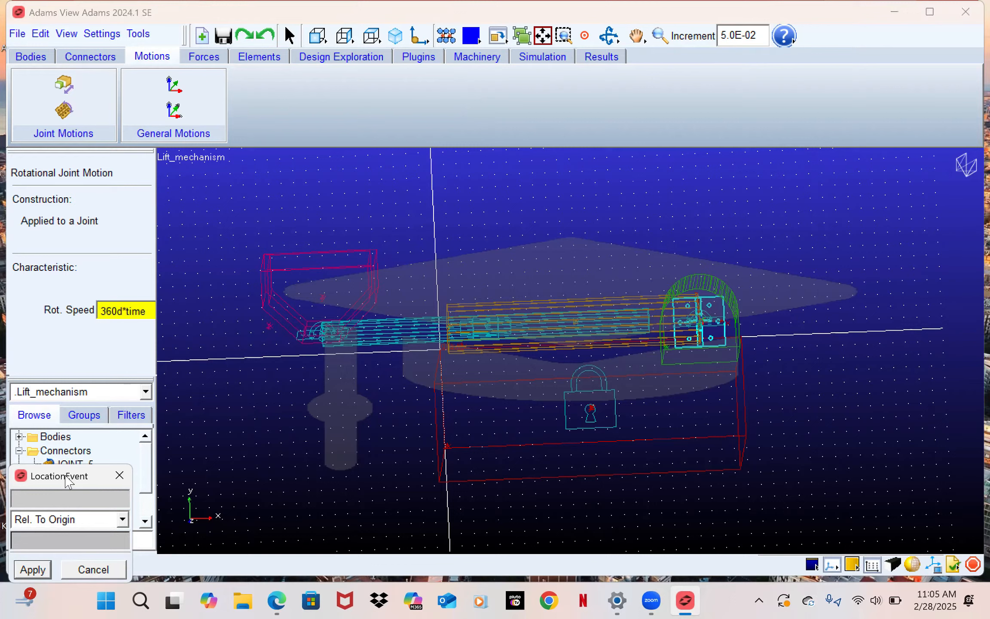
{"action": "left_click_drag", "start_coordinate": [67, 477], "coordinate": [774, 126]}
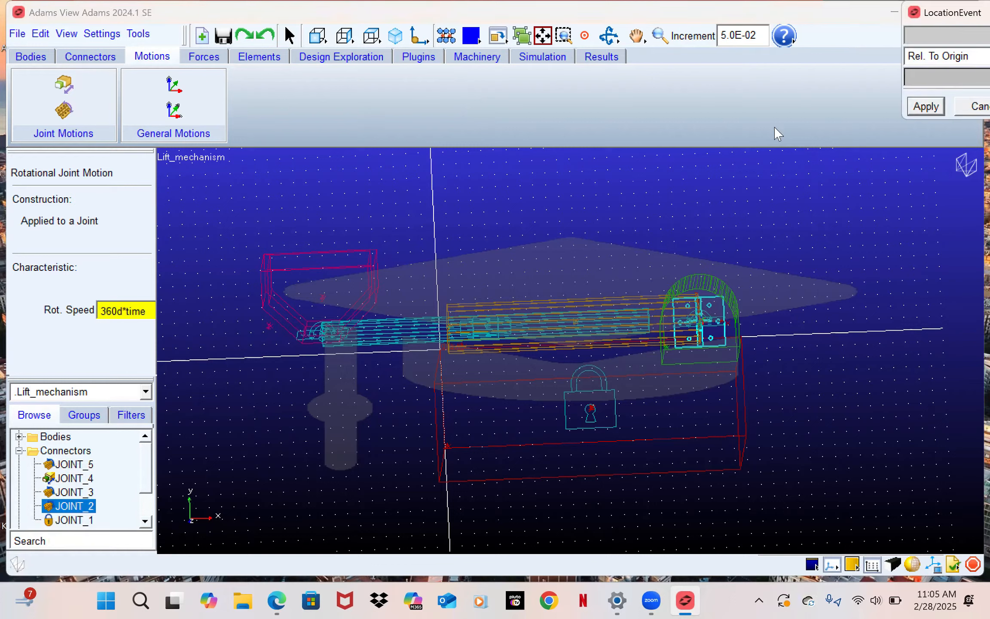
{"action": "left_click", "coordinate": [713, 323]}
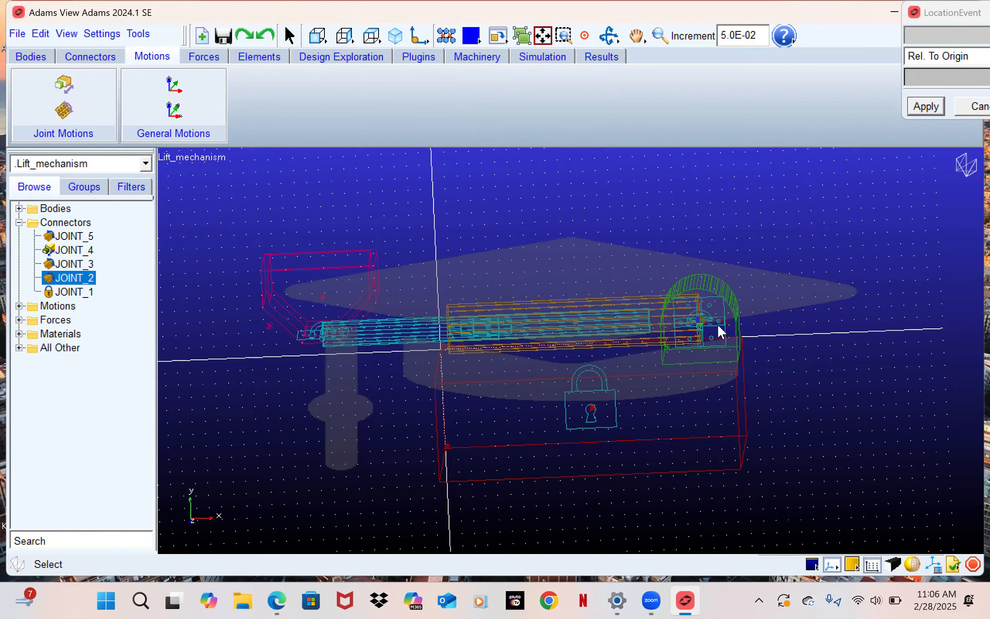
Hide JOINT_2 and apply a rotational joint motion with a speed of 30.0 to the revolute joint JOINT_3.
{"action": "right_click", "coordinate": [72, 277]}
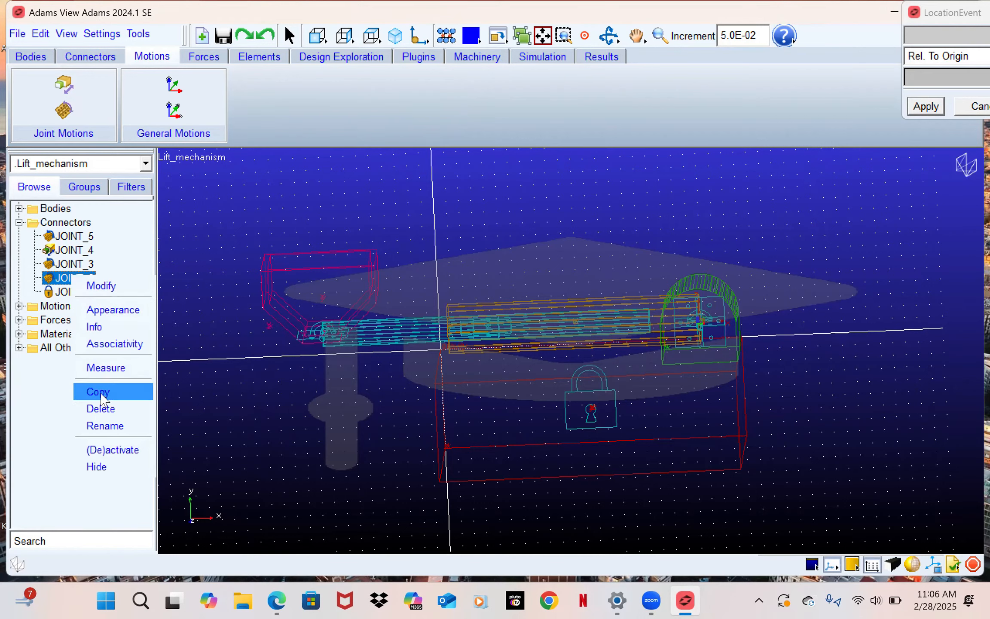
{"action": "left_click", "coordinate": [95, 467]}
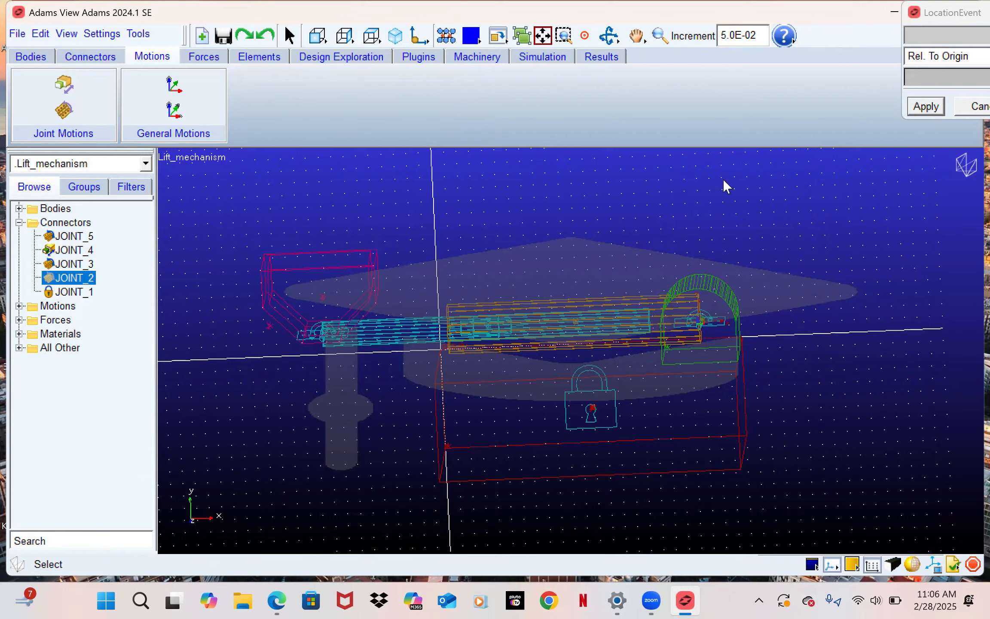
{"action": "left_click", "coordinate": [73, 112]}
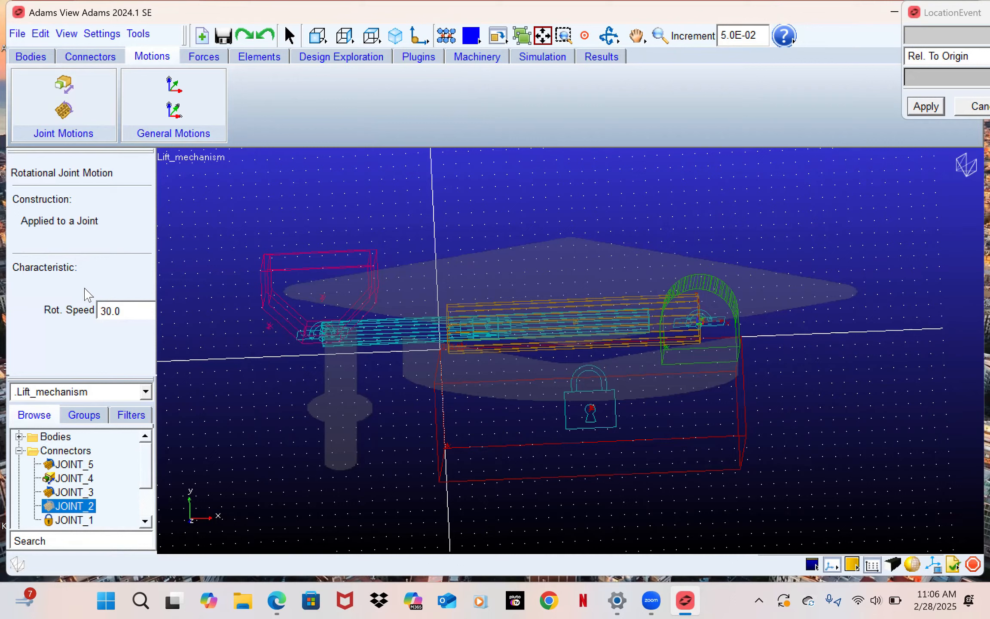
{"action": "left_click", "coordinate": [713, 324]}
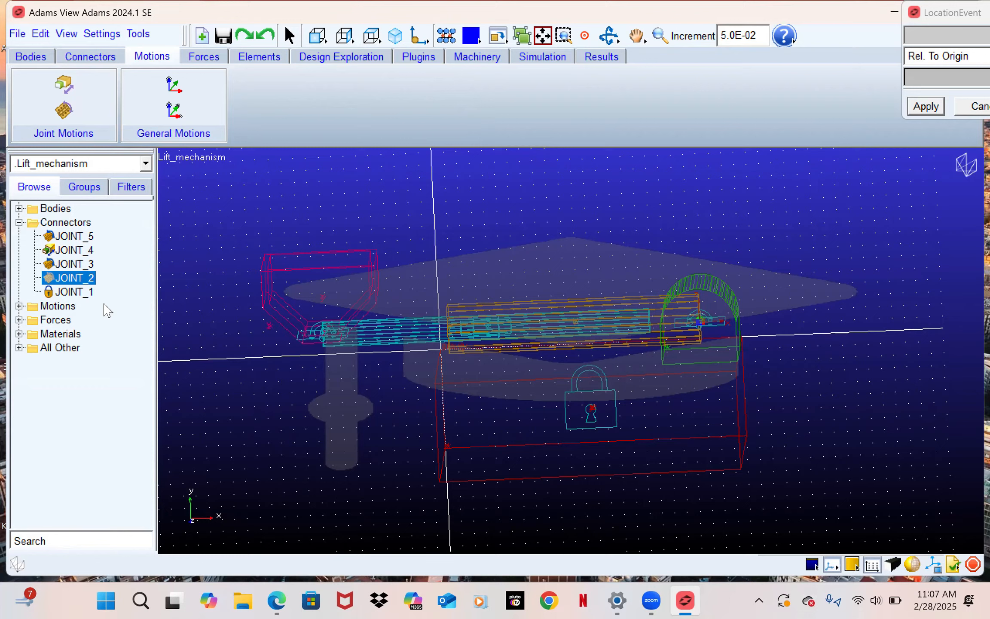
{"action": "right_click", "coordinate": [711, 332]}
{"action": "mouse_move", "coordinate": [787, 338]}
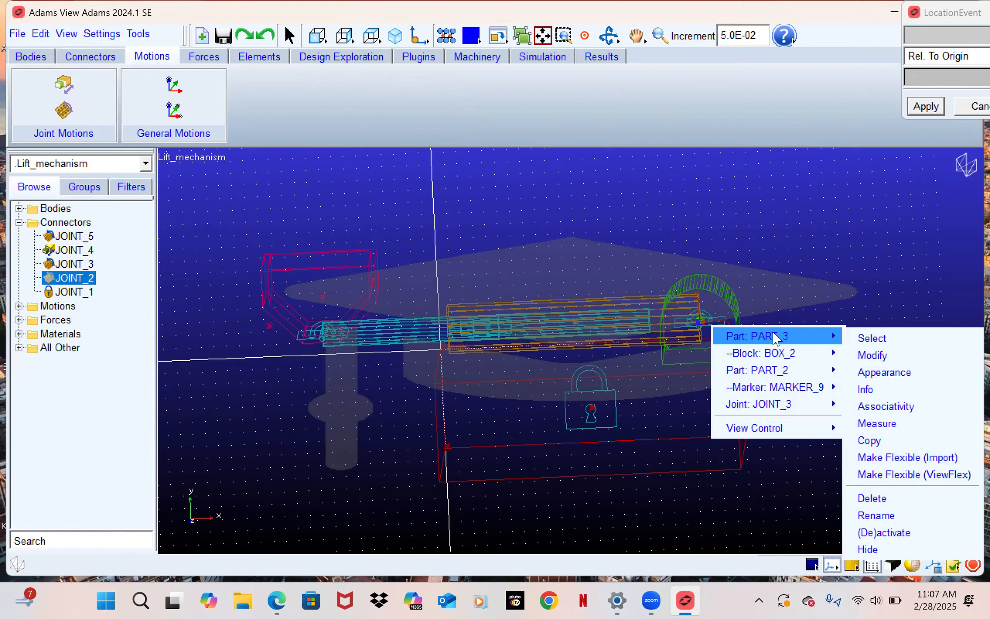
{"action": "left_click", "coordinate": [557, 105]}
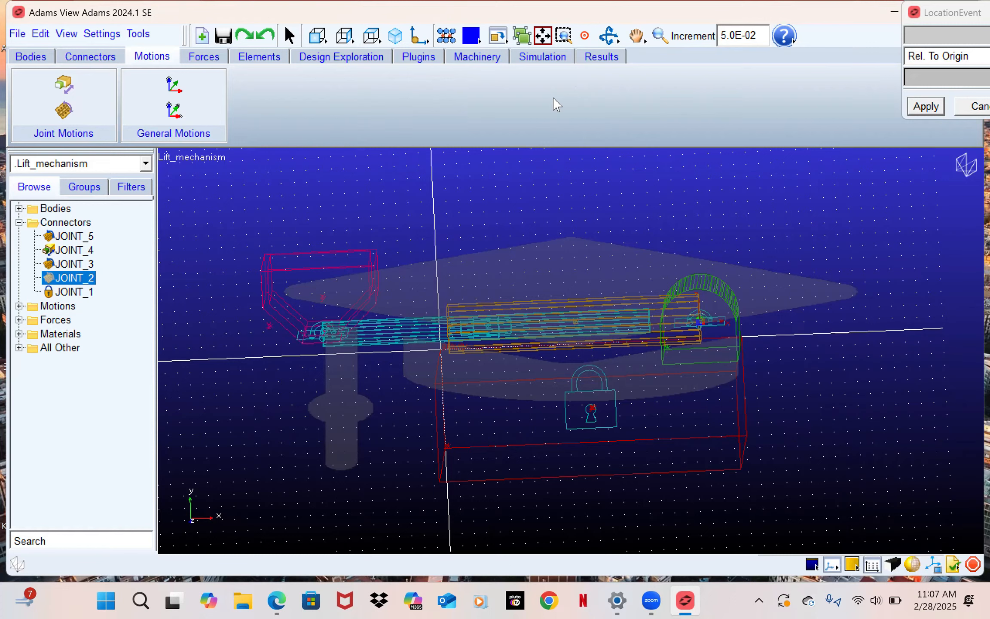
Modify MOTION_2 on JOINT_3 so that its displacement function of time is -STEP(time,0,0,0.10,30d).
{"action": "left_click", "coordinate": [19, 307]}
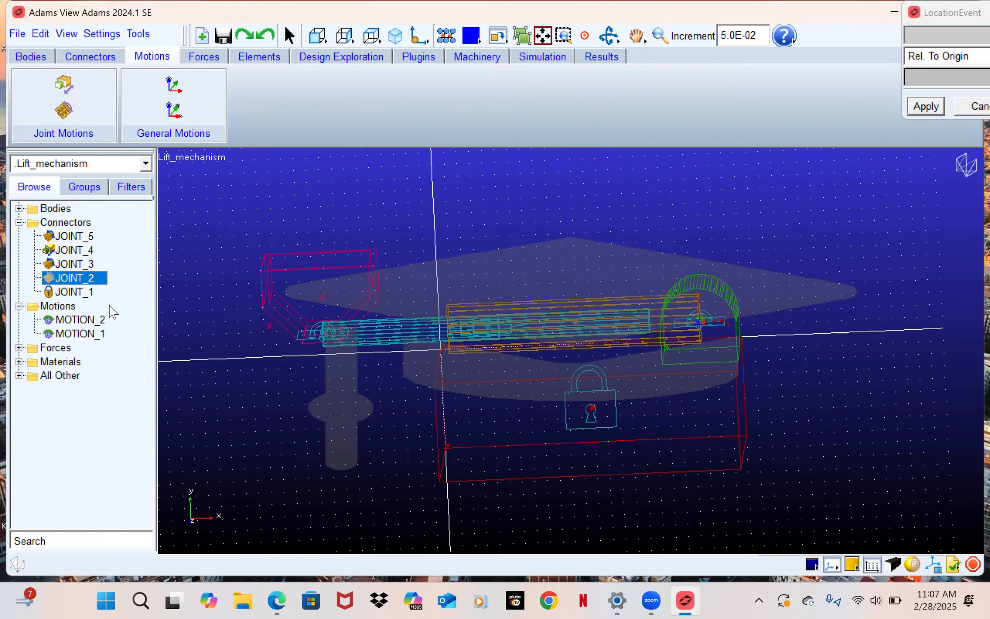
{"action": "left_click", "coordinate": [78, 320]}
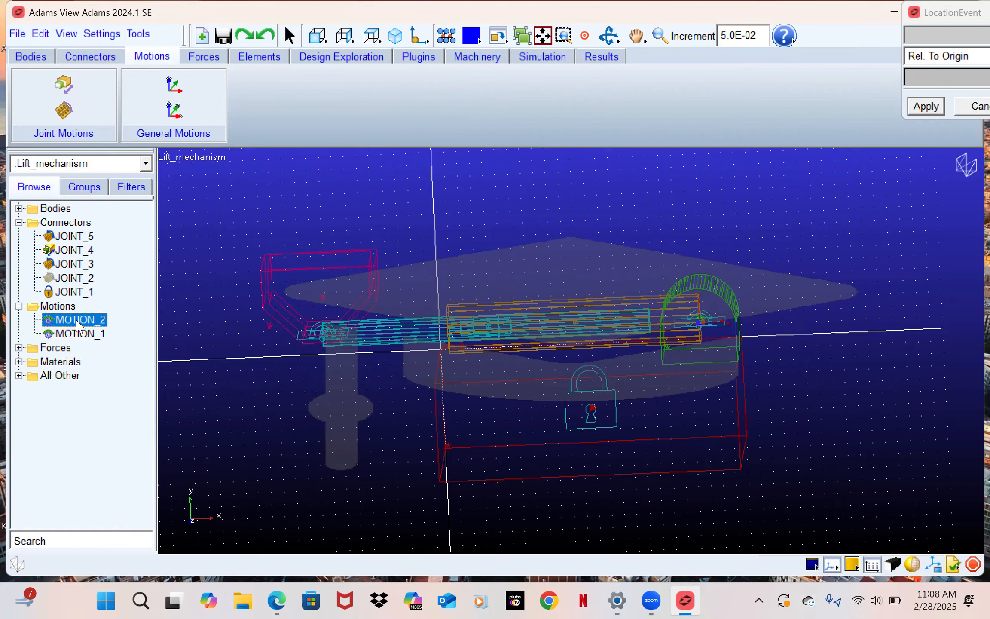
{"action": "right_click", "coordinate": [76, 325]}
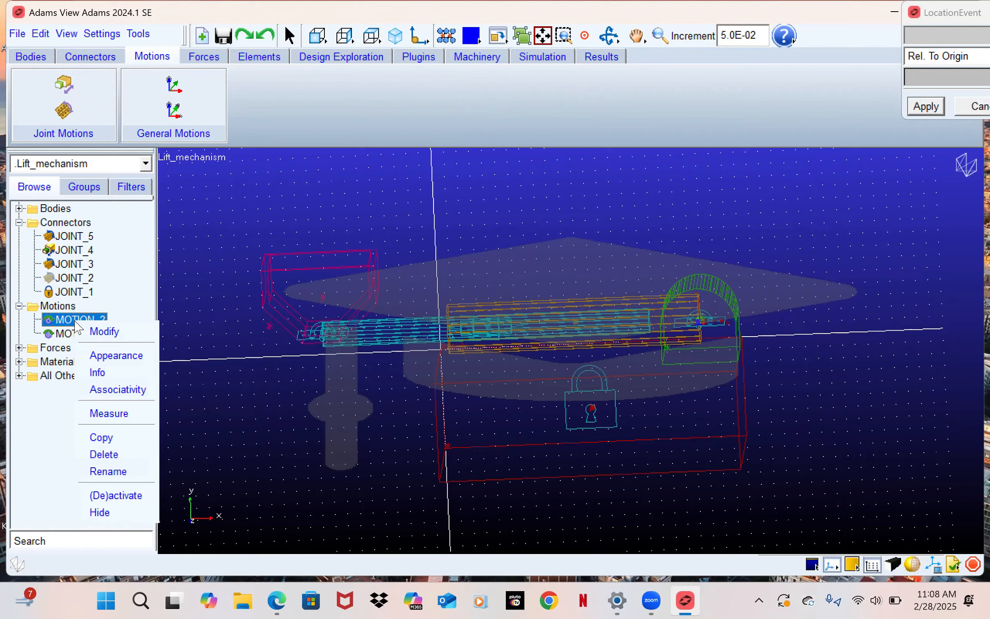
{"action": "left_click", "coordinate": [109, 332]}
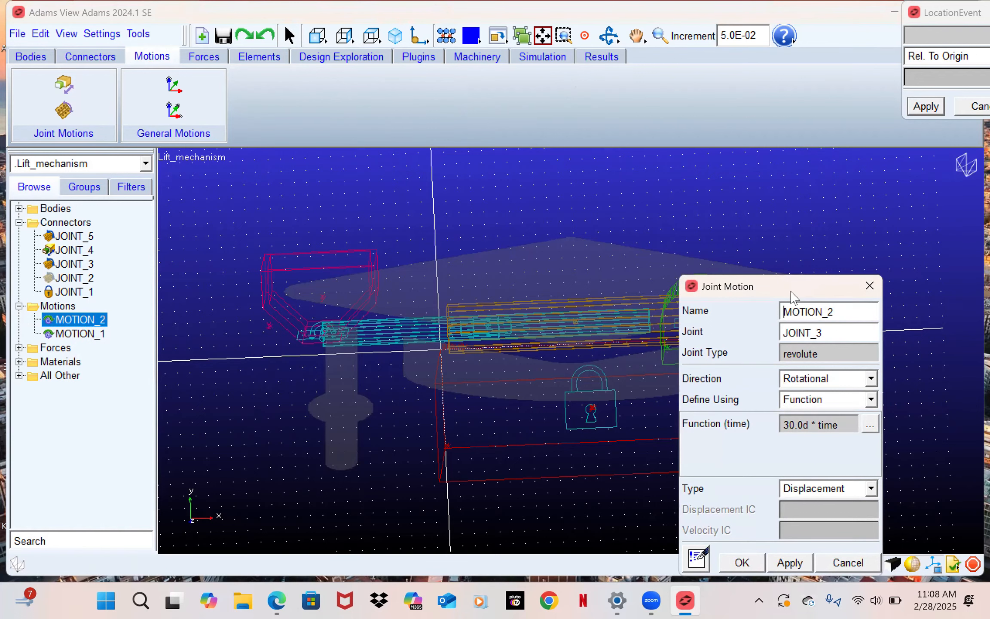
{"action": "left_click_drag", "start_coordinate": [791, 297], "coordinate": [414, 137]}
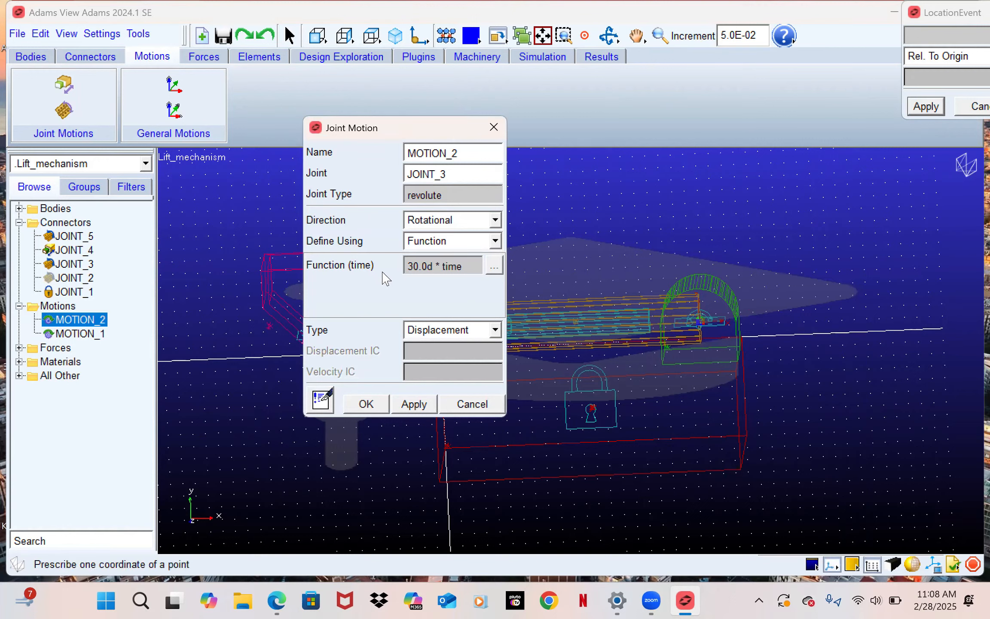
{"action": "left_click", "coordinate": [475, 266]}
{"action": "key", "text": "BackSpace"}
{"action": "key", "text": "BackSpace"}
{"action": "key", "text": "BackSpace"}
{"action": "key", "text": "BackSpace"}
{"action": "key", "text": "BackSpace"}
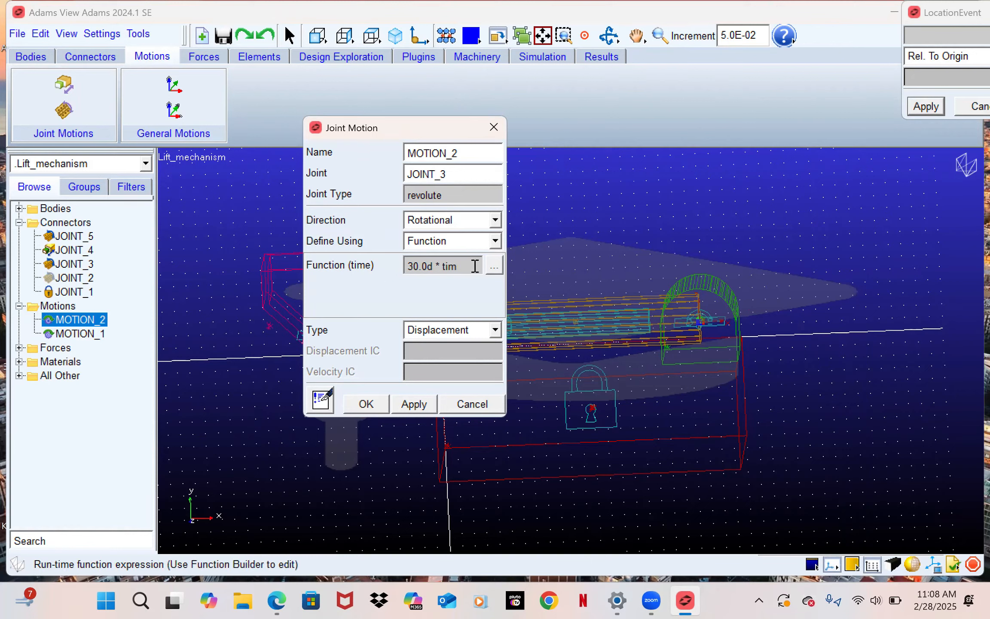
{"action": "key", "text": "BackSpace"}
{"action": "key", "text": "BackSpace"}
{"action": "key", "text": "BackSpace"}
{"action": "key", "text": "BackSpace"}
{"action": "key", "text": "BackSpace"}
{"action": "key", "text": "BackSpace"}
{"action": "key", "text": "BackSpace"}
{"action": "type", "text": "-"}
{"action": "type", "text": "STE"}
{"action": "type", "text": "P"}
{"action": "type", "text": "("}
{"action": "type", "text": "time,"}
{"action": "type", "text": "0,"}
{"action": "type", "text": "0"}
{"action": "type", "text": ",0.1"}
{"action": "type", "text": ",30d"}
{"action": "type", "text": ")"}
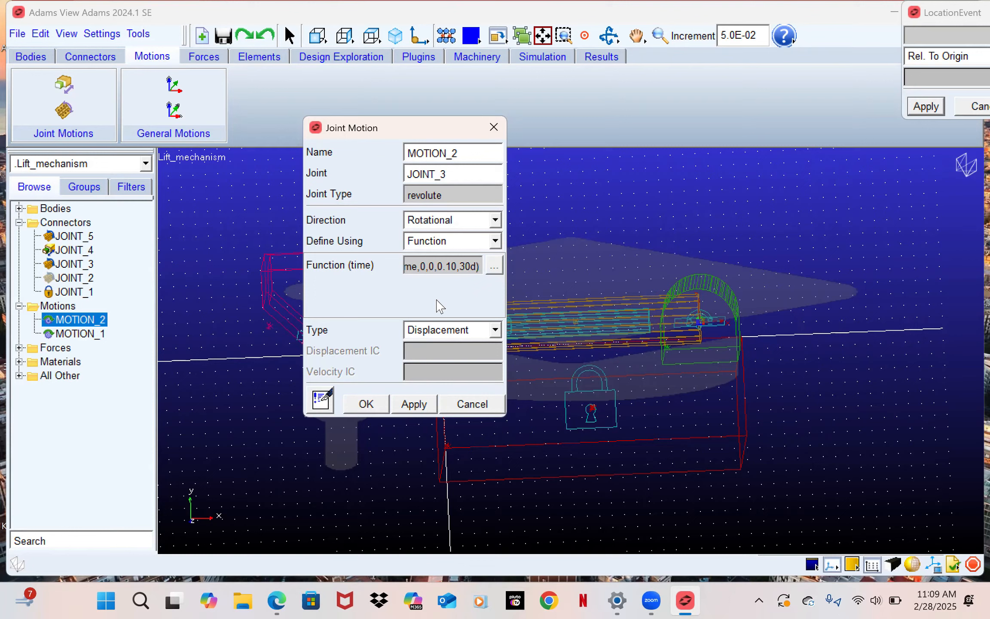
{"action": "left_click", "coordinate": [410, 404]}
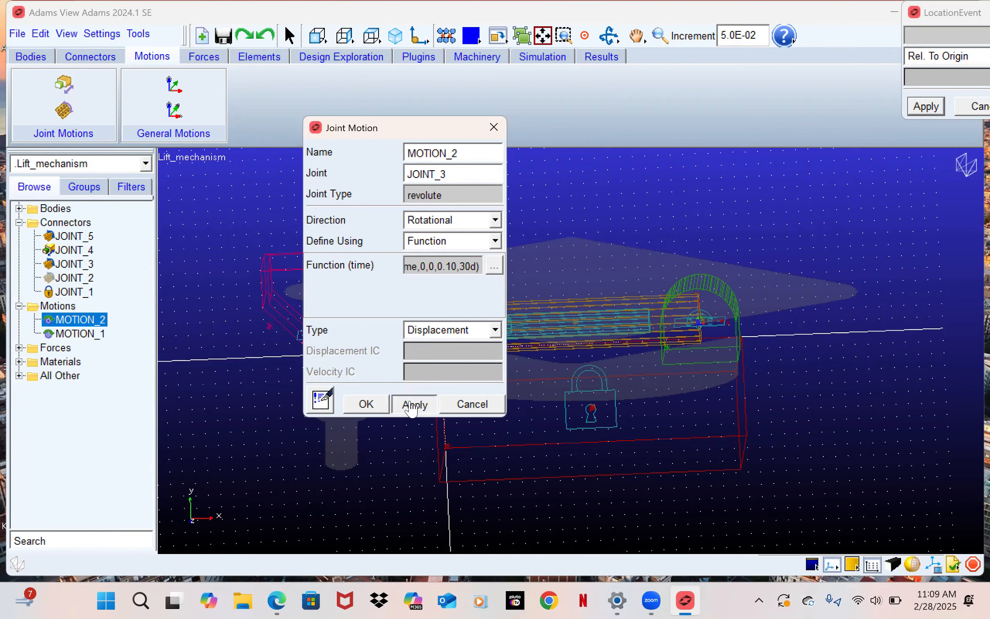
{"action": "left_click", "coordinate": [370, 403]}
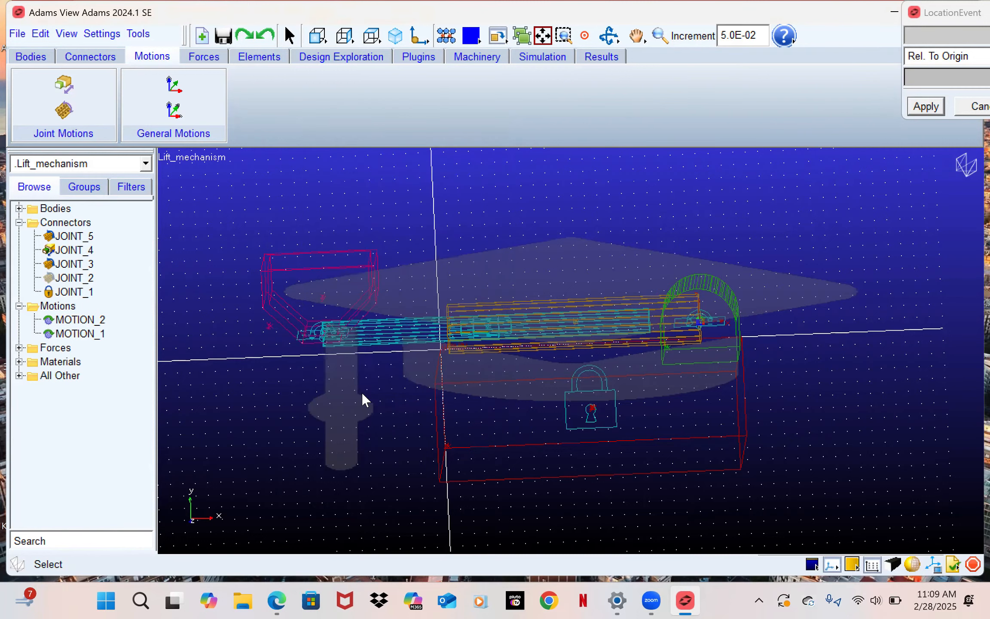
Show JOINT_2 again and apply a translational joint motion with a speed of 10.0 to the translational joint JOINT_4.
{"action": "right_click", "coordinate": [73, 280]}
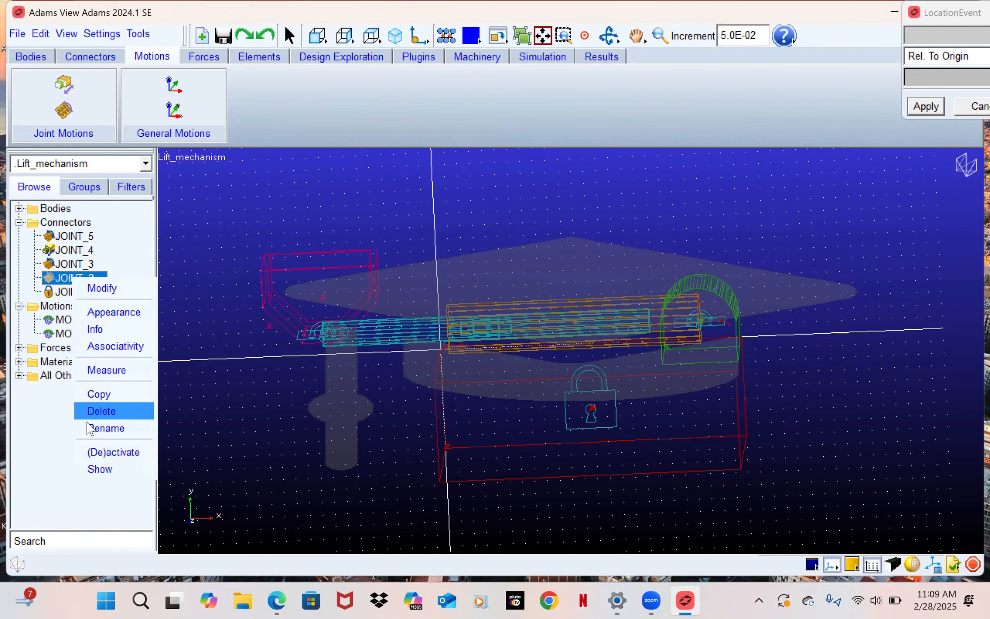
{"action": "left_click", "coordinate": [100, 469]}
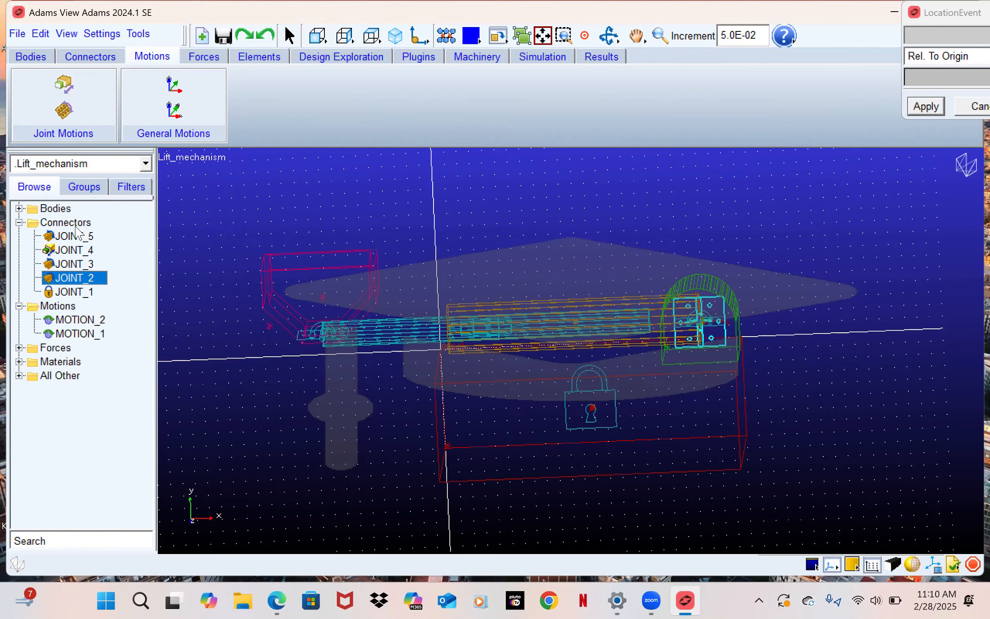
{"action": "left_click", "coordinate": [69, 91]}
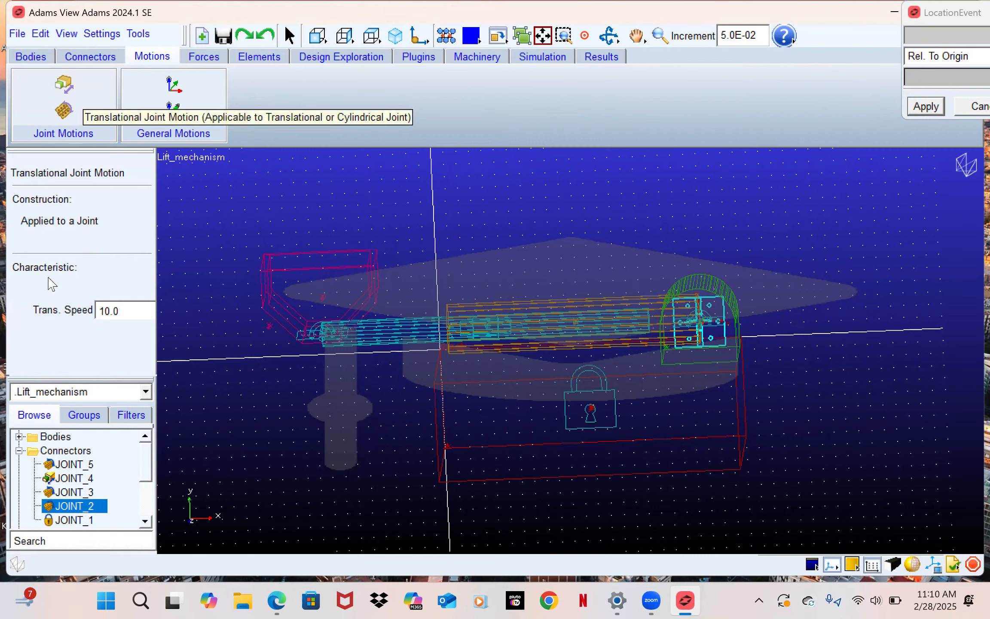
{"action": "left_click", "coordinate": [68, 478]}
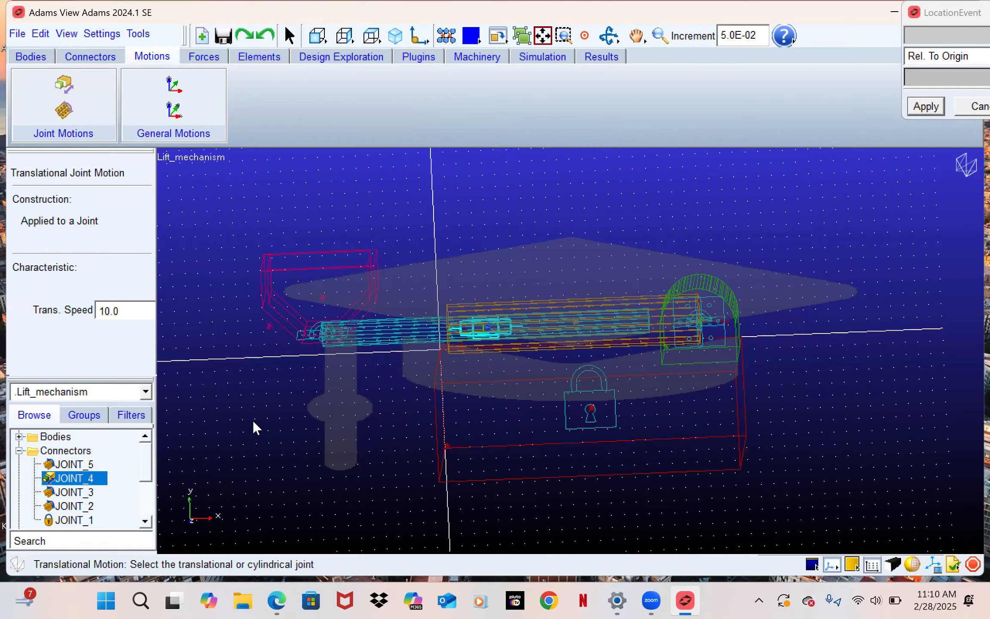
{"action": "left_click", "coordinate": [482, 335]}
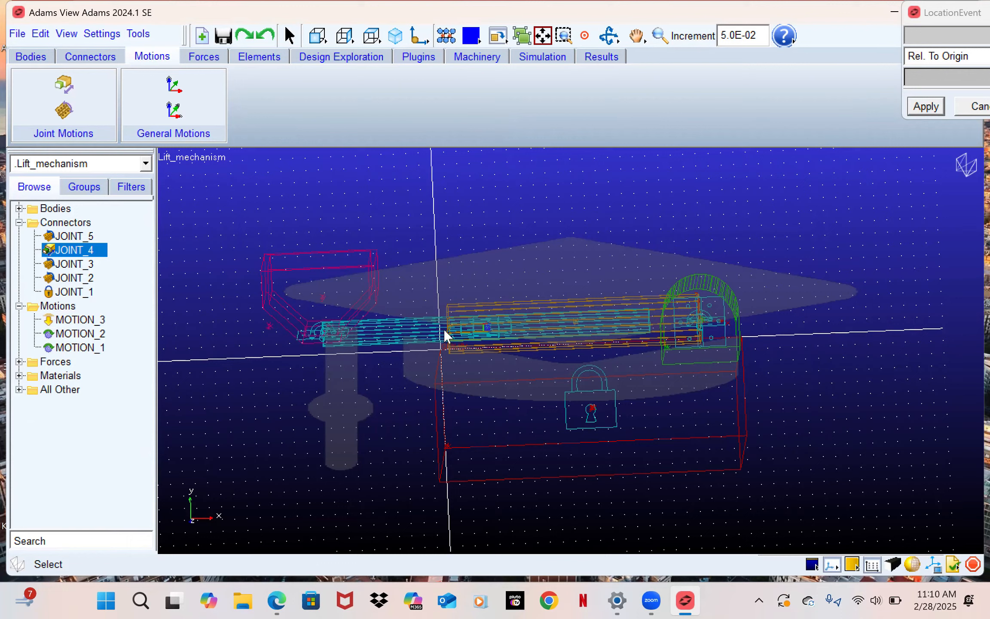
Modify MOTION_3 on JOINT_4 so that its displacement function of time is -STEP(time,0.8,0,1,5).
{"action": "right_click", "coordinate": [68, 322]}
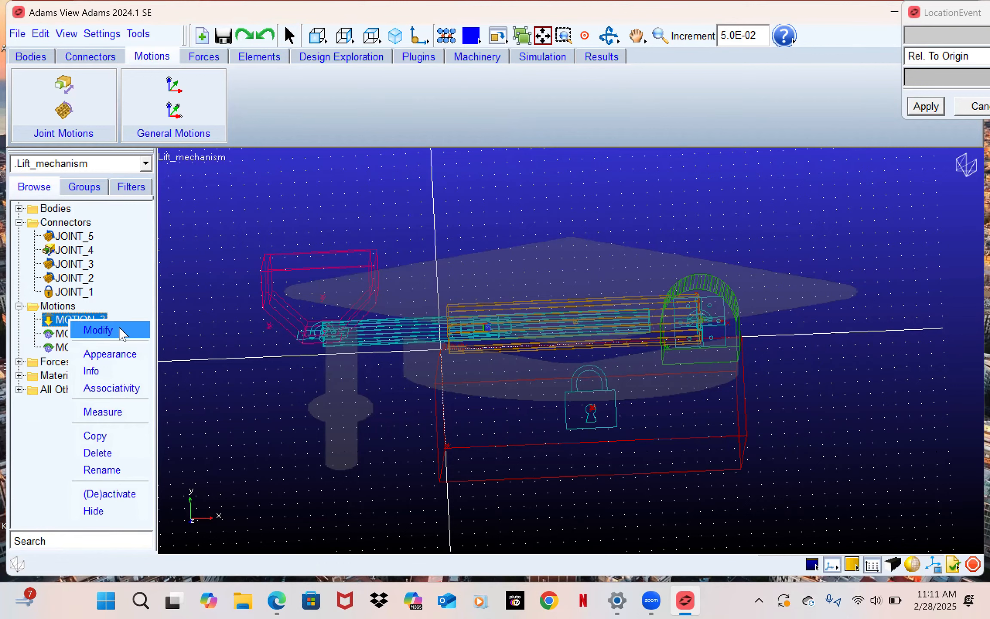
{"action": "left_click", "coordinate": [112, 337]}
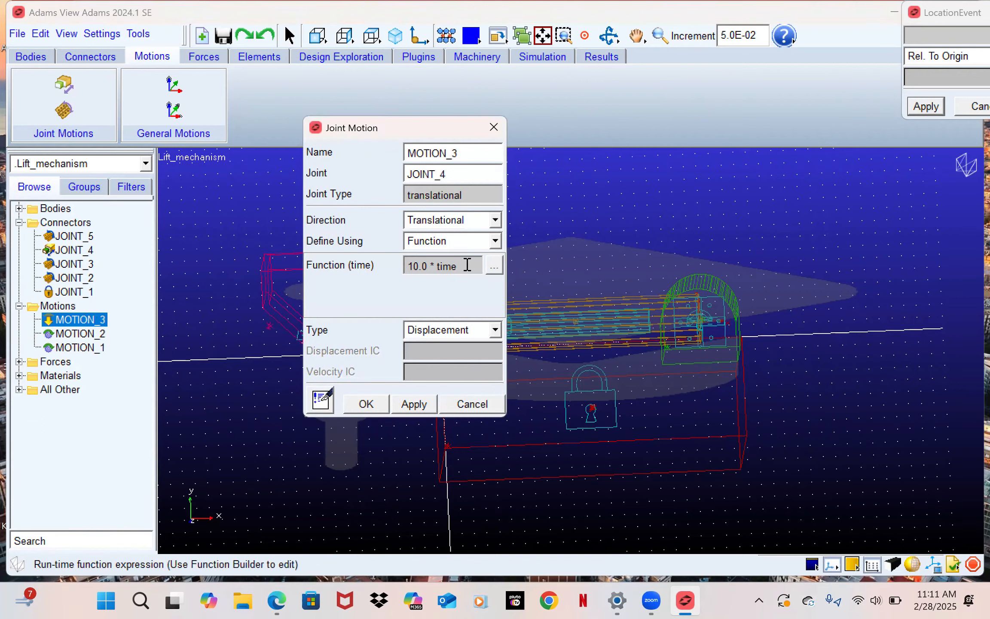
{"action": "key", "text": "BackSpace"}
{"action": "key", "text": "BackSpace"}
{"action": "key", "text": "BackSpace"}
{"action": "key", "text": "BackSpace"}
{"action": "key", "text": "BackSpace"}
{"action": "key", "text": "BackSpace"}
{"action": "key", "text": "BackSpace"}
{"action": "key", "text": "BackSpace"}
{"action": "key", "text": "BackSpace"}
{"action": "key", "text": "BackSpace"}
{"action": "key", "text": "BackSpace"}
{"action": "type", "text": "-S"}
{"action": "type", "text": "TE"}
{"action": "type", "text": "P("}
{"action": "type", "text": "time,"}
{"action": "type", "text": "0"}
{"action": "type", "text": ".8,"}
{"action": "type", "text": "0.1"}
{"action": "type", "text": ","}
{"action": "key", "text": "BackSpace"}
{"action": "key", "text": "BackSpace"}
{"action": "key", "text": "BackSpace"}
{"action": "type", "text": ",1.5)"}
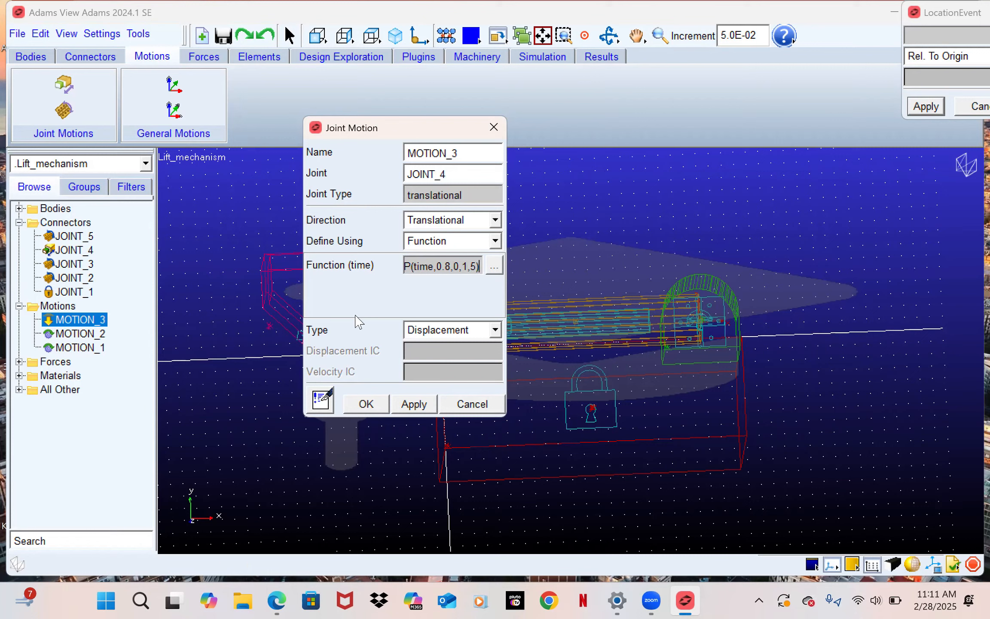
{"action": "left_click", "coordinate": [414, 404]}
{"action": "left_click", "coordinate": [365, 405]}
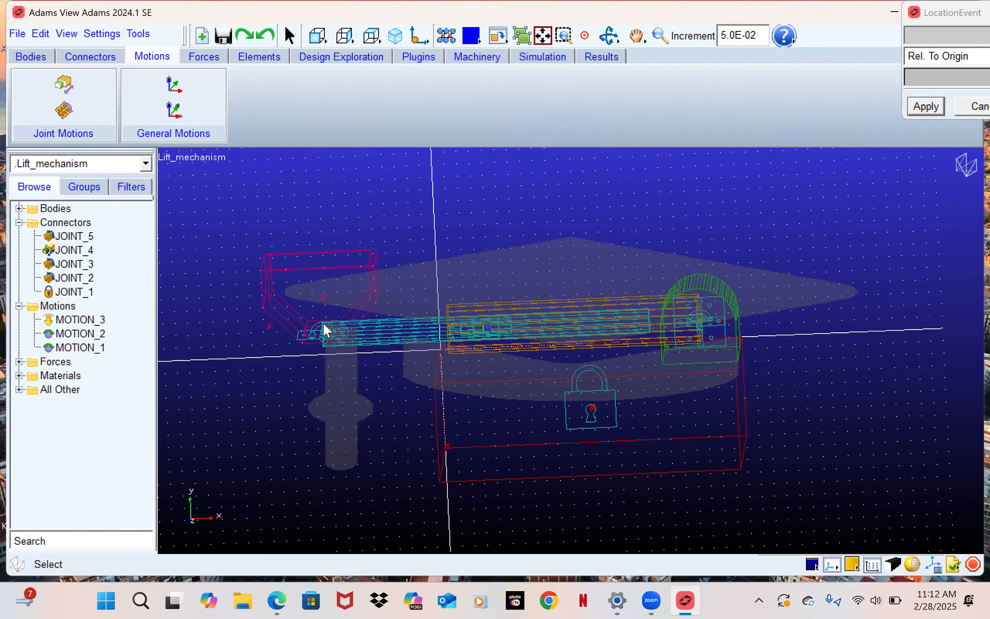
Apply a rotational joint motion with a speed of 30.0 to the revolute joint JOINT_5.
{"action": "left_click", "coordinate": [55, 115]}
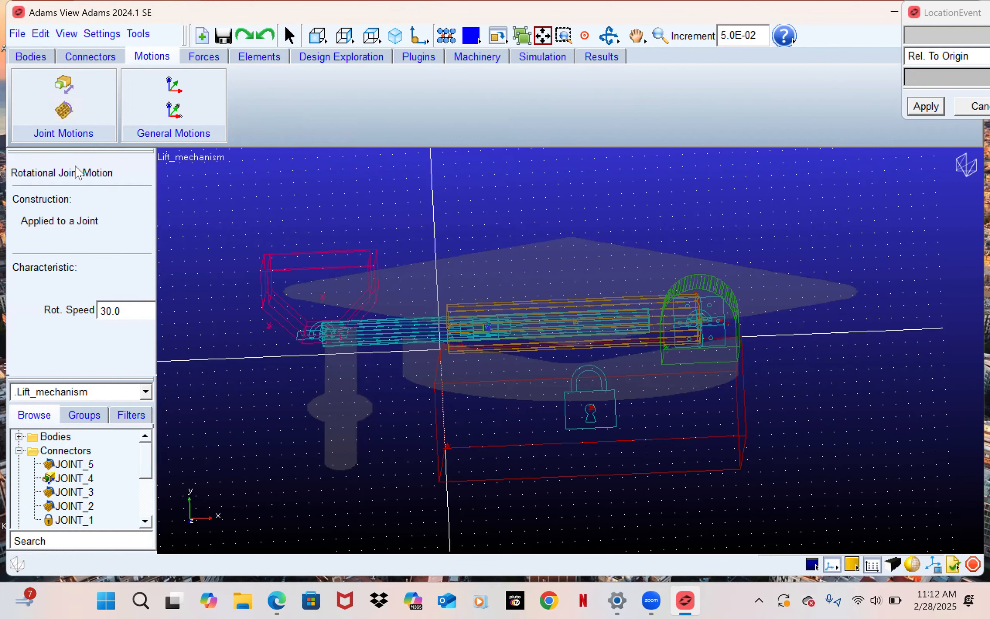
{"action": "left_click", "coordinate": [321, 325]}
{"action": "left_click", "coordinate": [320, 324]}
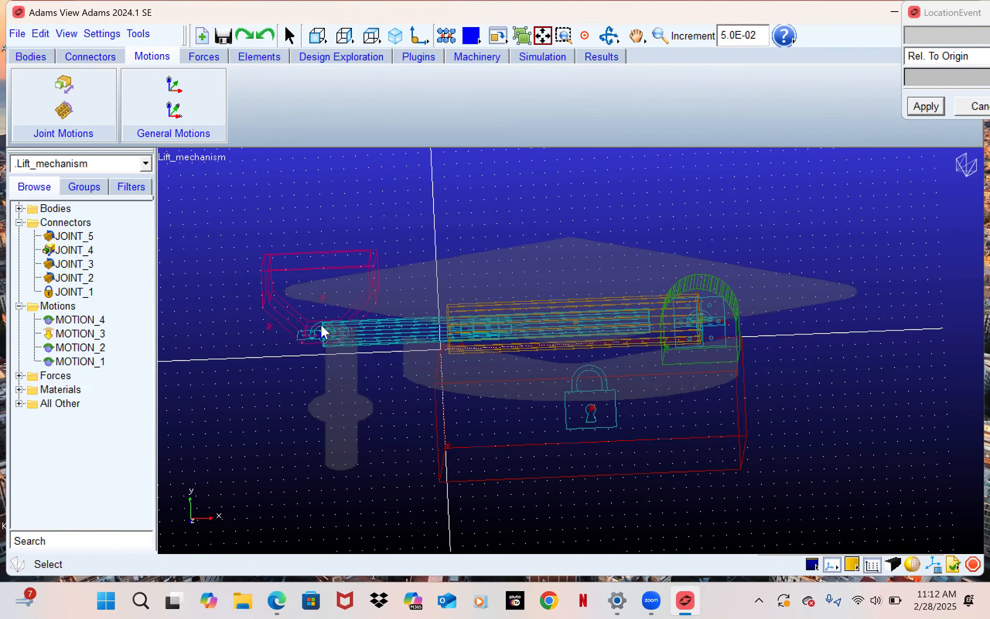
Modify MOTION_4 on JOINT_5 so that its displacement function of time is 45d*(1-cos(360d*time)).
{"action": "right_click", "coordinate": [76, 318]}
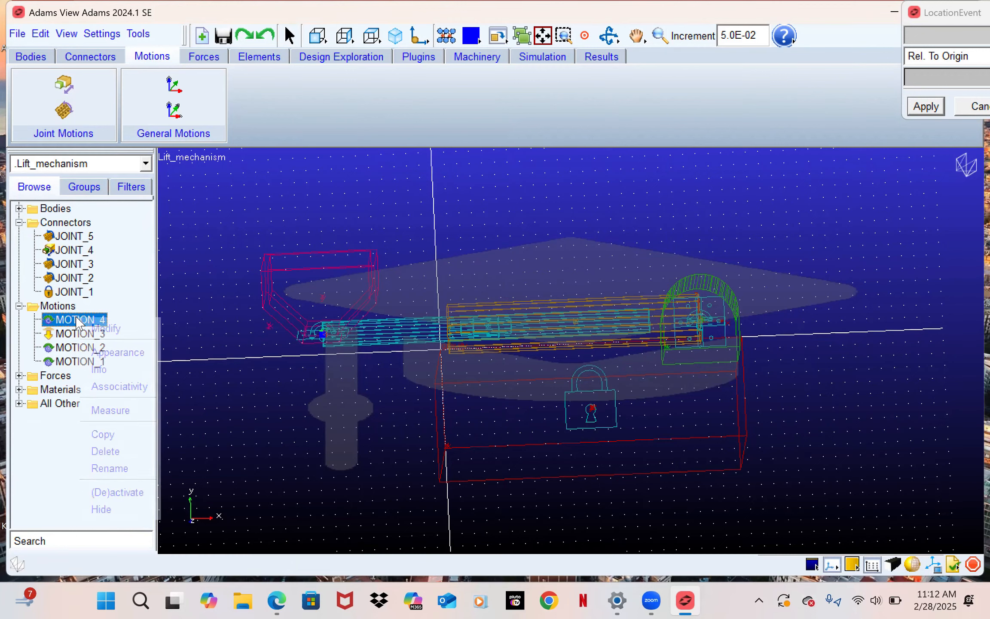
{"action": "left_click", "coordinate": [100, 323]}
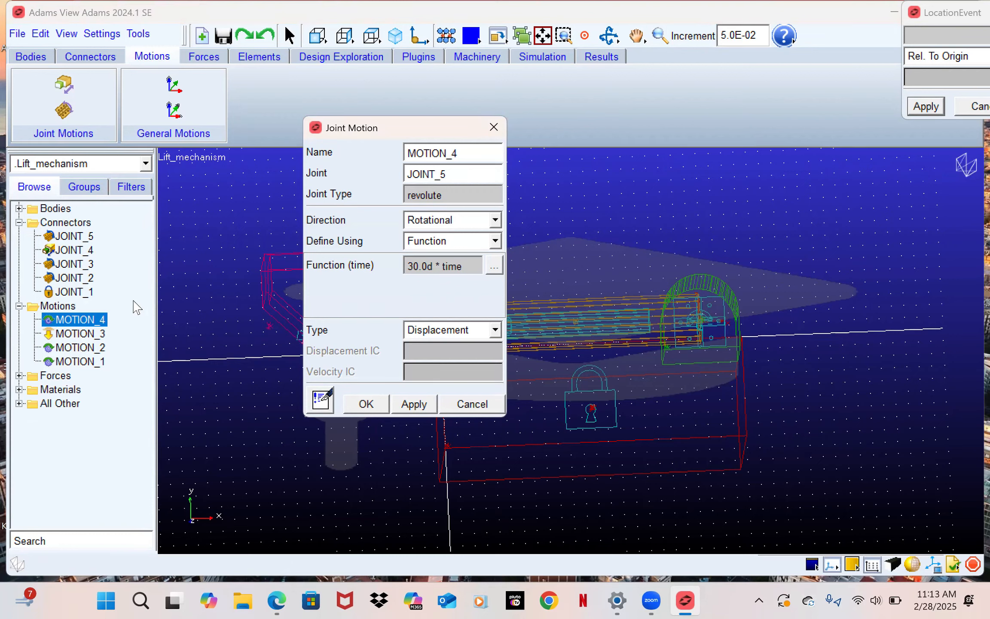
{"action": "left_click", "coordinate": [469, 264]}
{"action": "key", "text": "BackSpace"}
{"action": "key", "text": "BackSpace"}
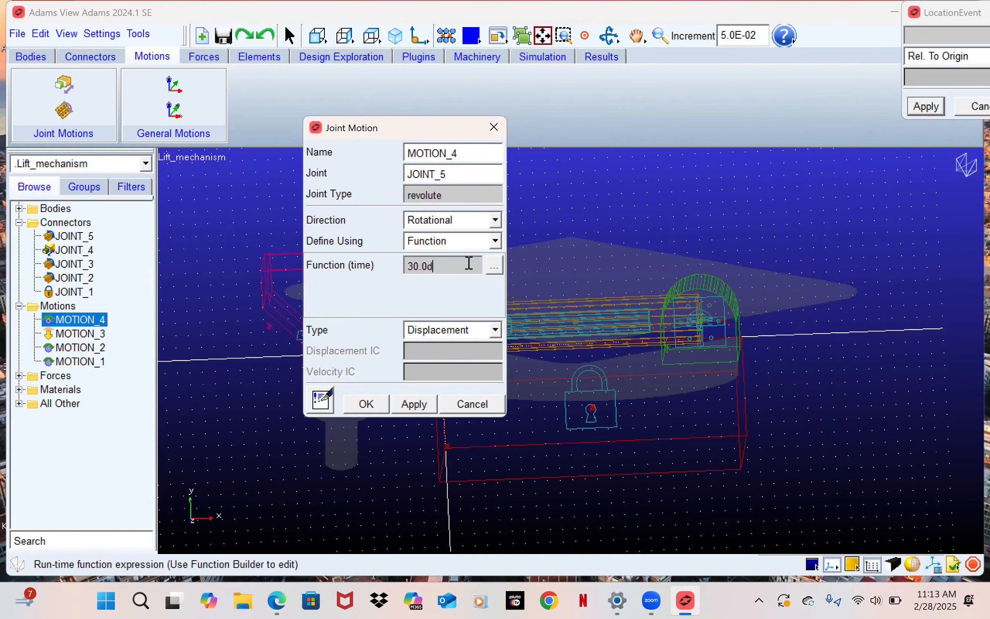
{"action": "key", "text": "BackSpace"}
{"action": "key", "text": "BackSpace"}
{"action": "key", "text": "BackSpace"}
{"action": "key", "text": "BackSpace"}
{"action": "key", "text": "BackSpace"}
{"action": "type", "text": "4"}
{"action": "type", "text": "5d"}
{"action": "type", "text": "*"}
{"action": "type", "text": "("}
{"action": "type", "text": "1"}
{"action": "type", "text": "-cos"}
{"action": "type", "text": "(36"}
{"action": "type", "text": "0"}
{"action": "type", "text": "d*"}
{"action": "type", "text": "time"}
{"action": "type", "text": "))"}
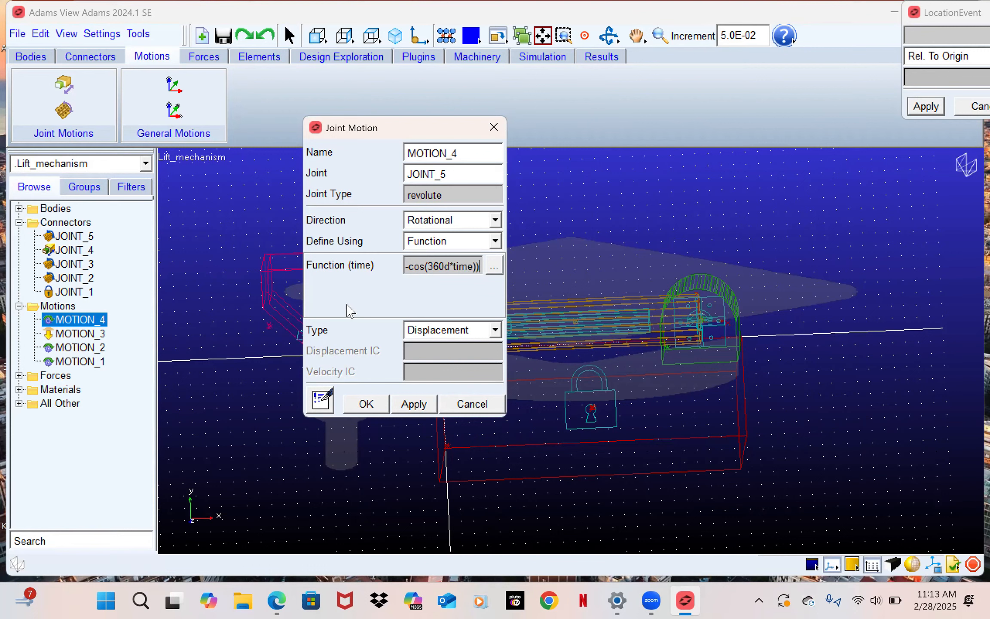
{"action": "left_click", "coordinate": [411, 406]}
{"action": "left_click", "coordinate": [364, 403]}
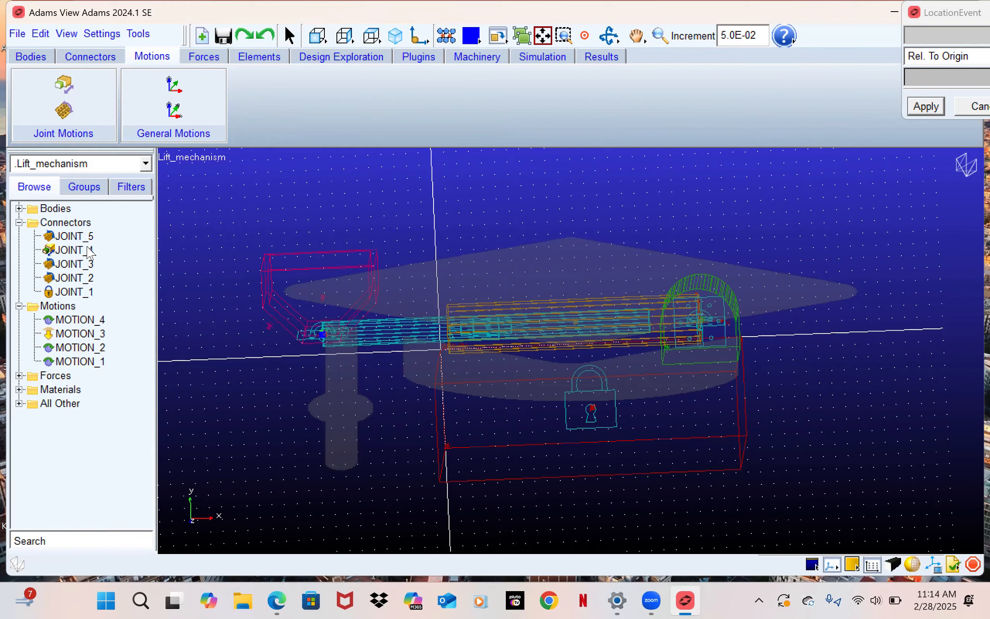
Modify JOINT_2's imposed motion, MOTION_1, so that its displacement function is 360d * time.
{"action": "left_click", "coordinate": [73, 278]}
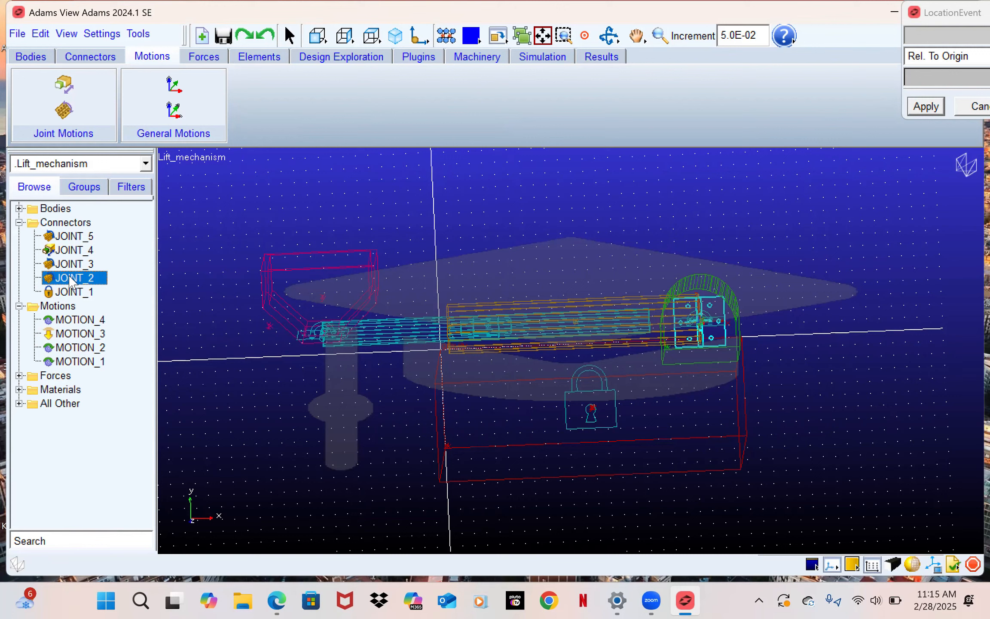
{"action": "right_click", "coordinate": [70, 279]}
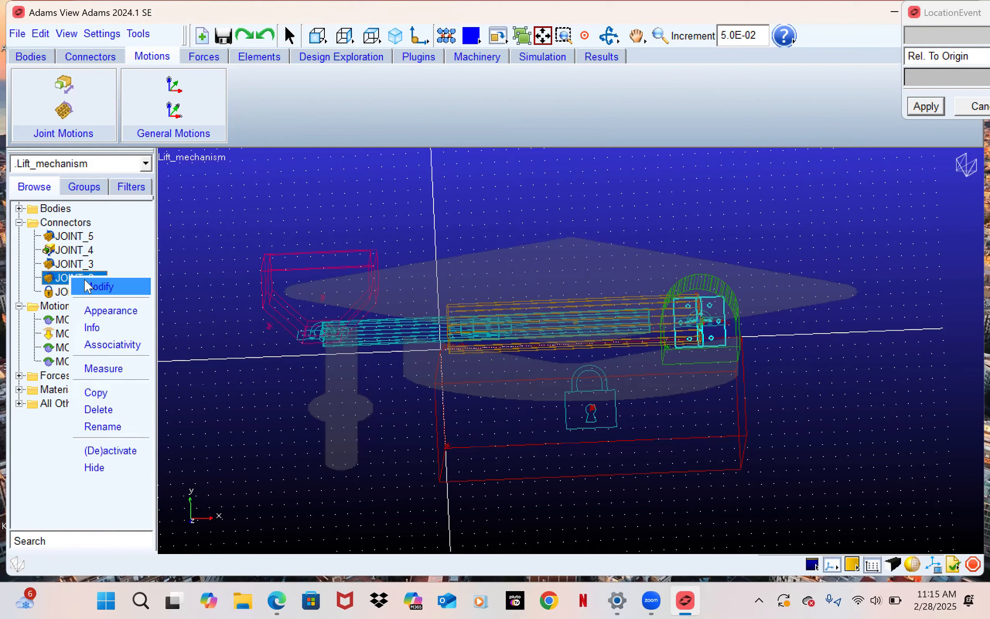
{"action": "left_click", "coordinate": [88, 286]}
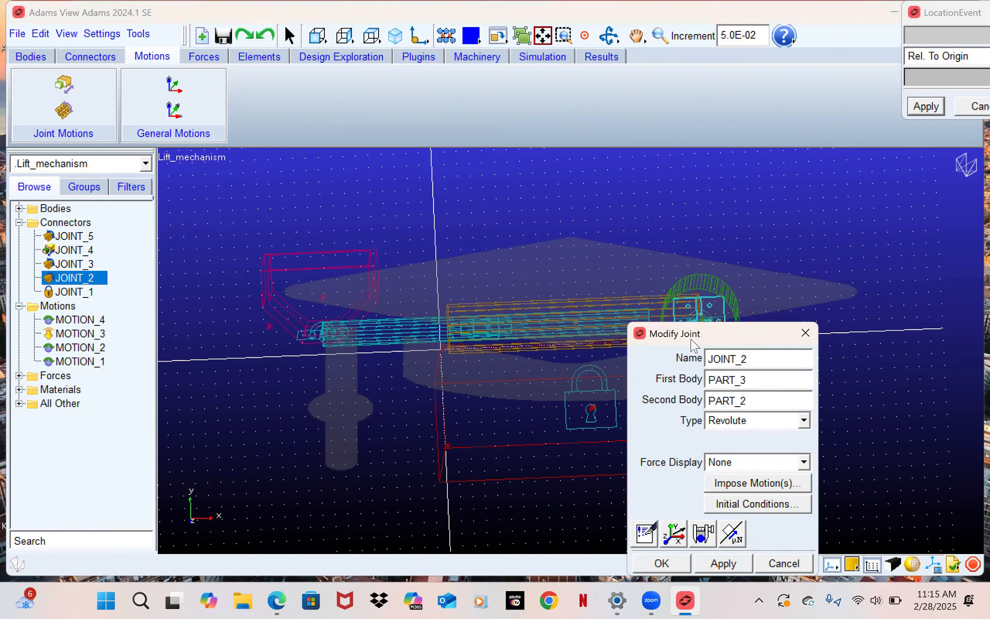
{"action": "left_click_drag", "start_coordinate": [726, 336], "coordinate": [478, 108]}
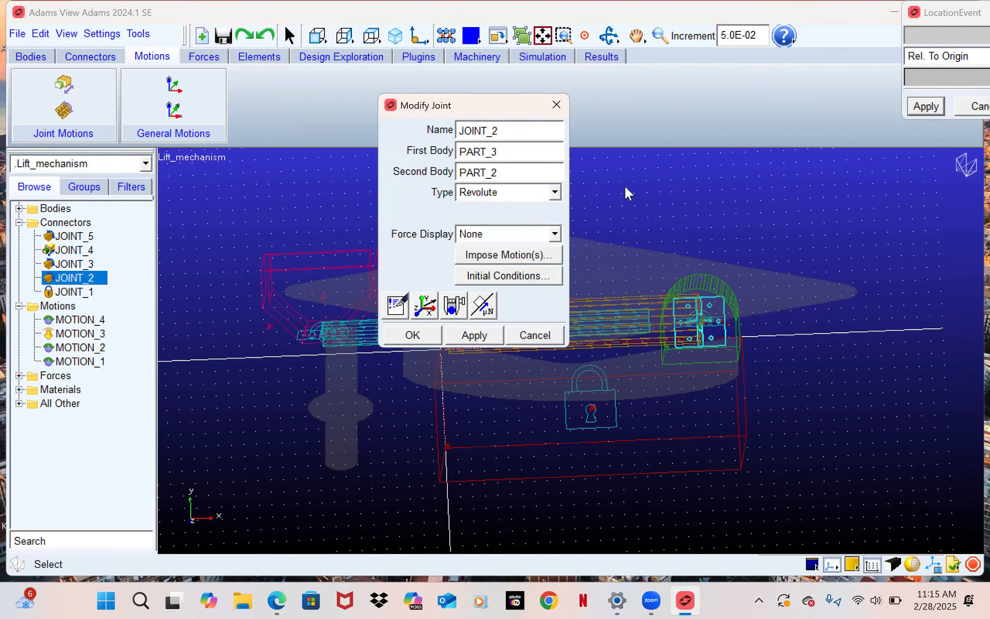
{"action": "left_click", "coordinate": [498, 257]}
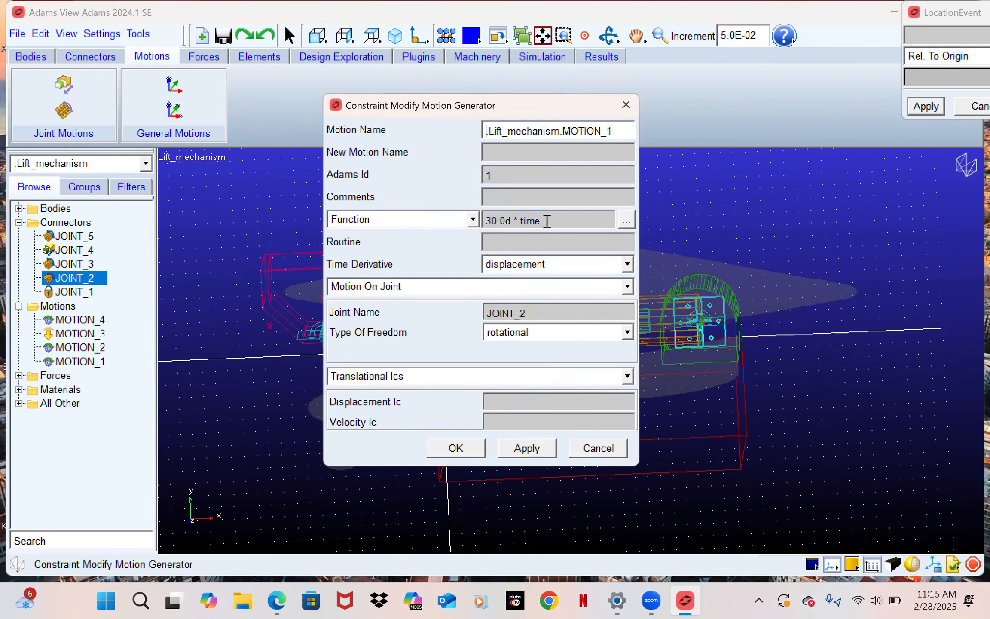
{"action": "left_click", "coordinate": [506, 221]}
{"action": "key", "text": "BackSpace"}
{"action": "key", "text": "BackSpace"}
{"action": "key", "text": "BackSpace"}
{"action": "type", "text": "60"}
{"action": "left_click", "coordinate": [456, 448]}
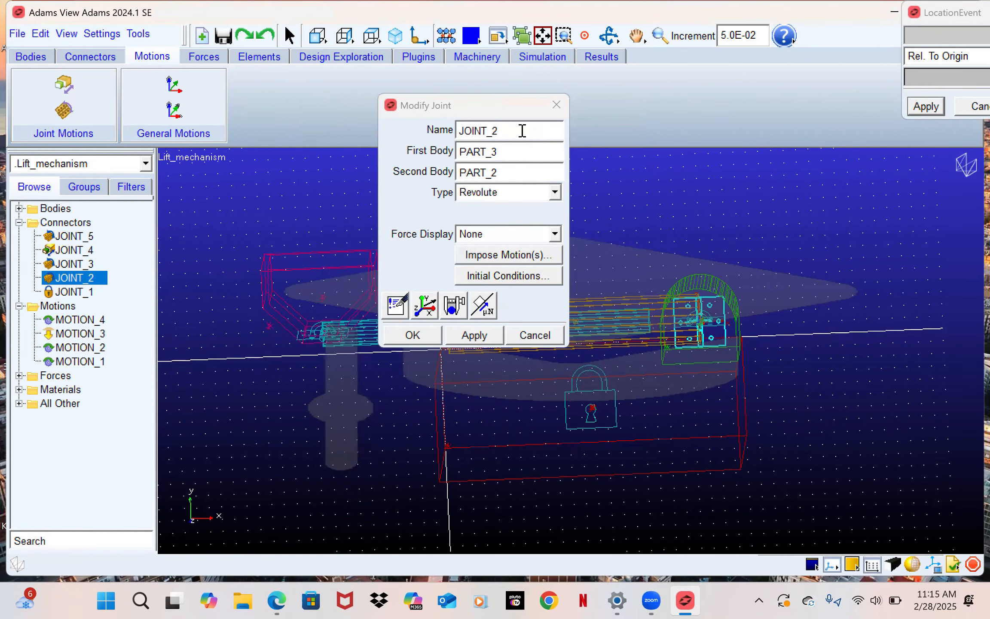
{"action": "left_click", "coordinate": [557, 106]}
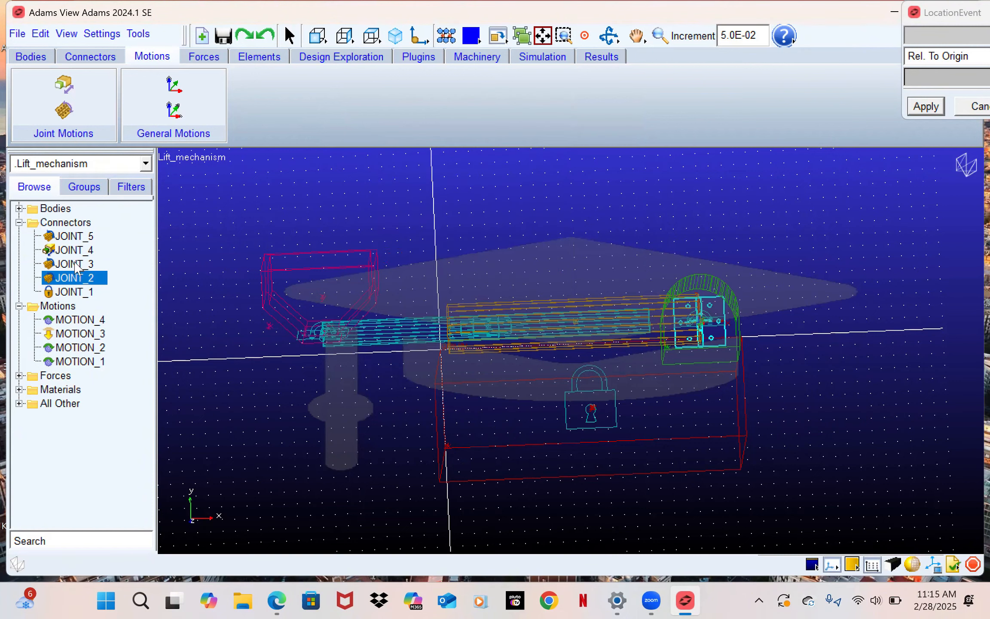
Check the function and joint settings of the motion imposed on JOINT_3.
{"action": "left_click", "coordinate": [80, 264]}
{"action": "right_click", "coordinate": [78, 264]}
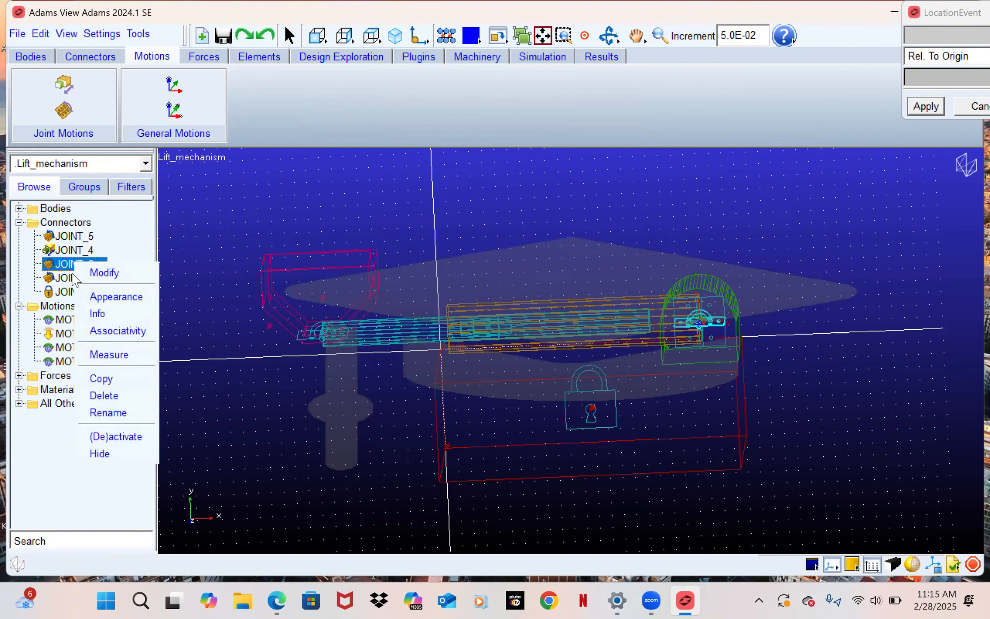
{"action": "left_click", "coordinate": [99, 273]}
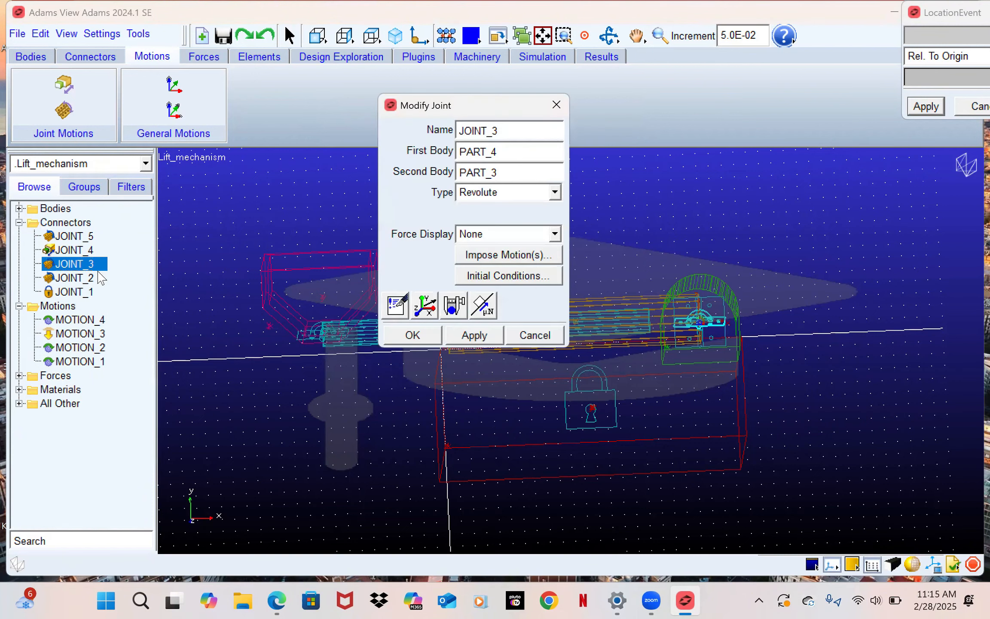
{"action": "left_click", "coordinate": [521, 255]}
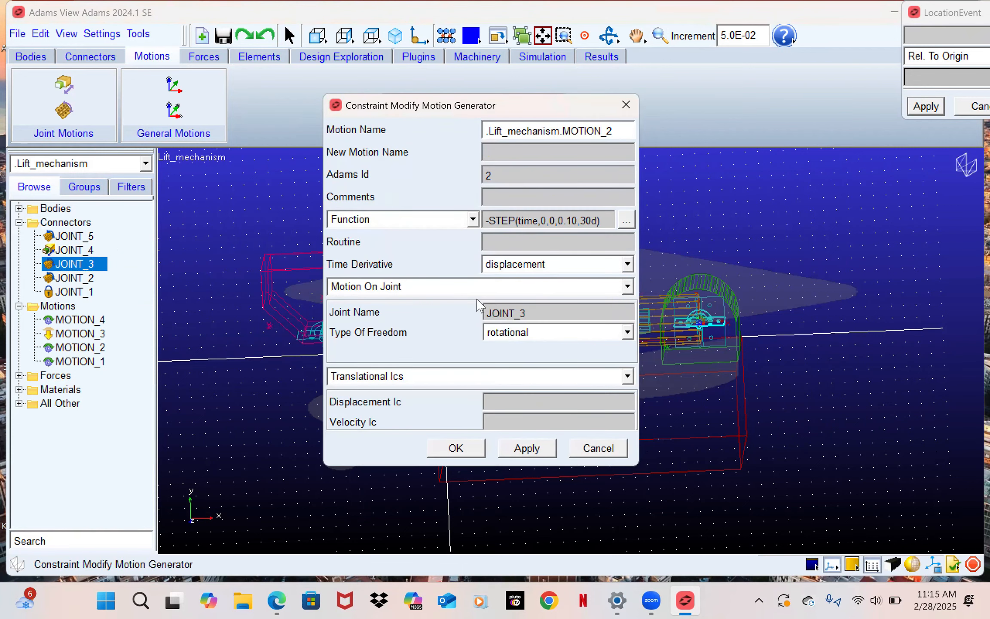
{"action": "left_click", "coordinate": [473, 448]}
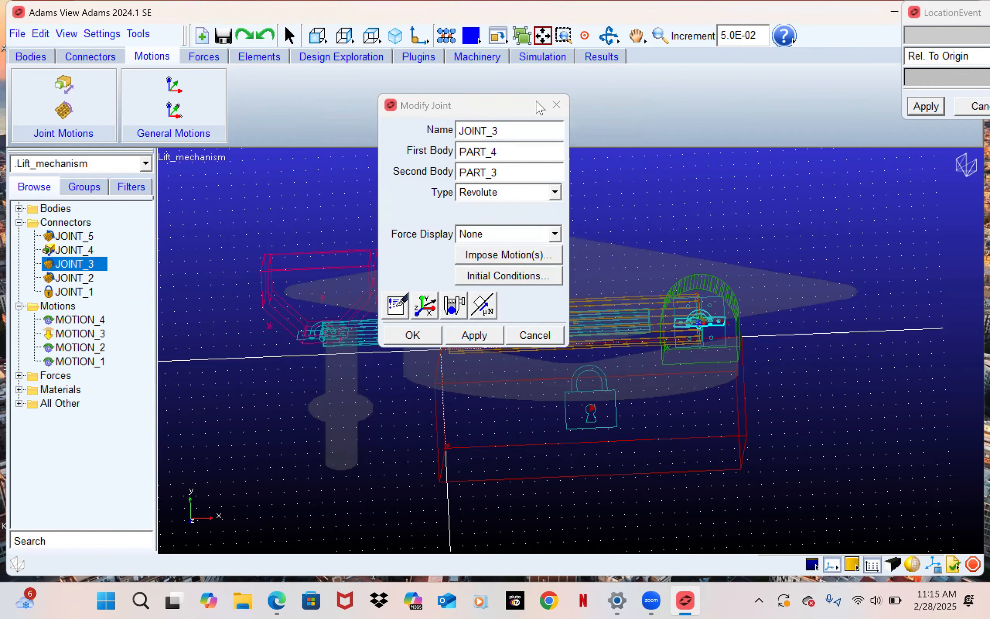
{"action": "left_click", "coordinate": [556, 105]}
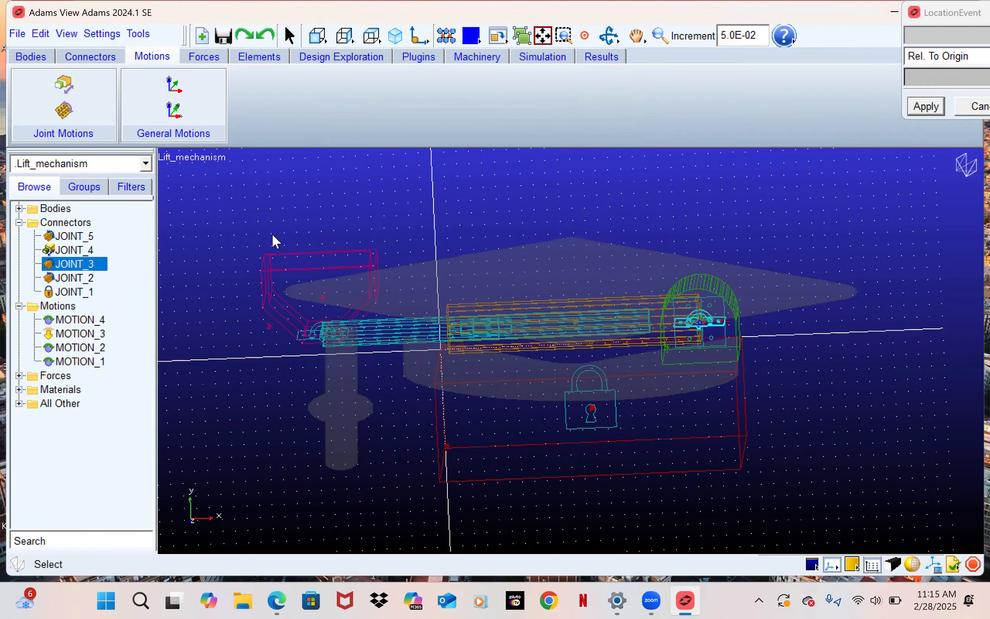
Check the function and joint settings of the motion imposed on JOINT_4.
{"action": "left_click", "coordinate": [82, 249]}
{"action": "right_click", "coordinate": [83, 250]}
{"action": "left_click", "coordinate": [99, 258]}
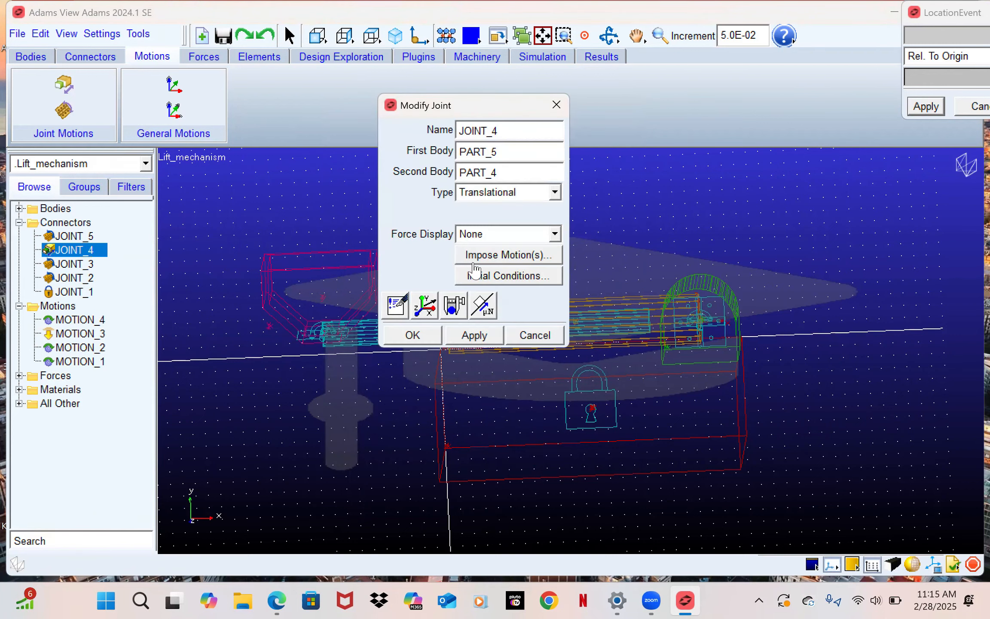
{"action": "left_click", "coordinate": [498, 256]}
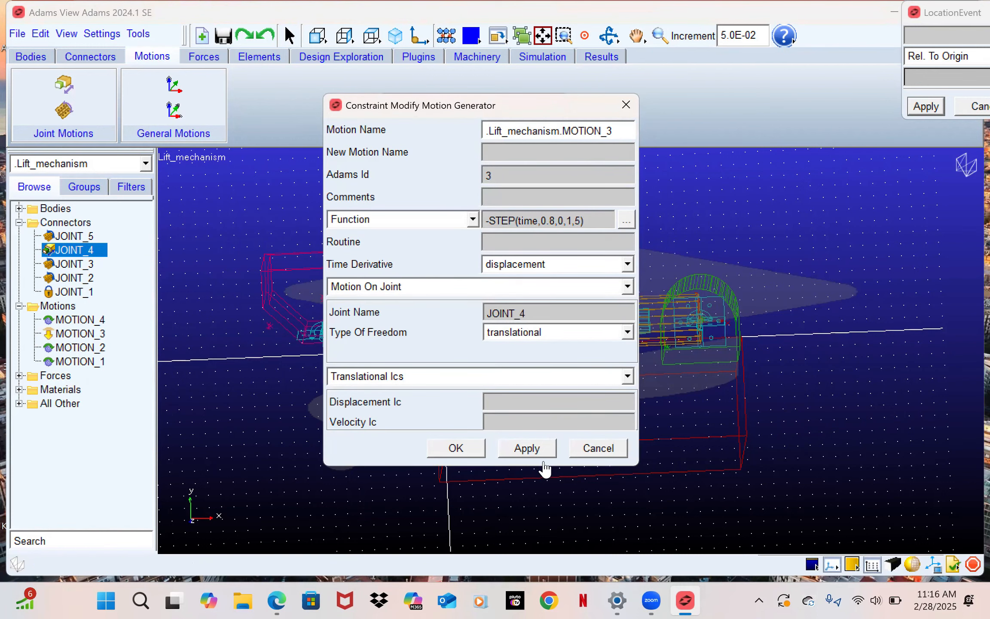
{"action": "left_click", "coordinate": [439, 450]}
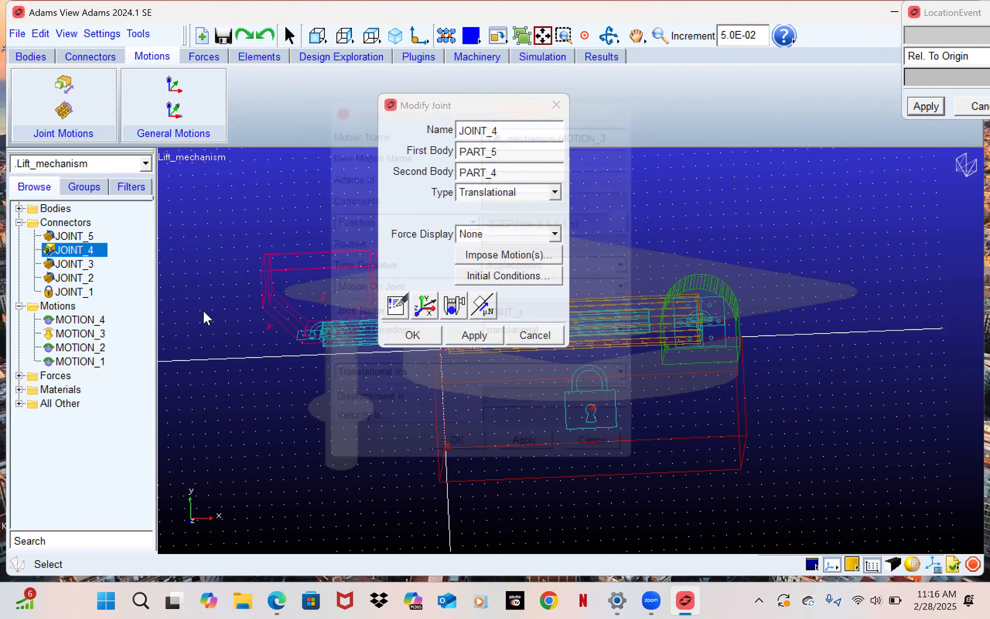
Check the function and joint settings of the motion imposed on JOINT_5, and close the joint's settings.
{"action": "left_click", "coordinate": [65, 236]}
{"action": "right_click", "coordinate": [69, 236]}
{"action": "left_click", "coordinate": [98, 246]}
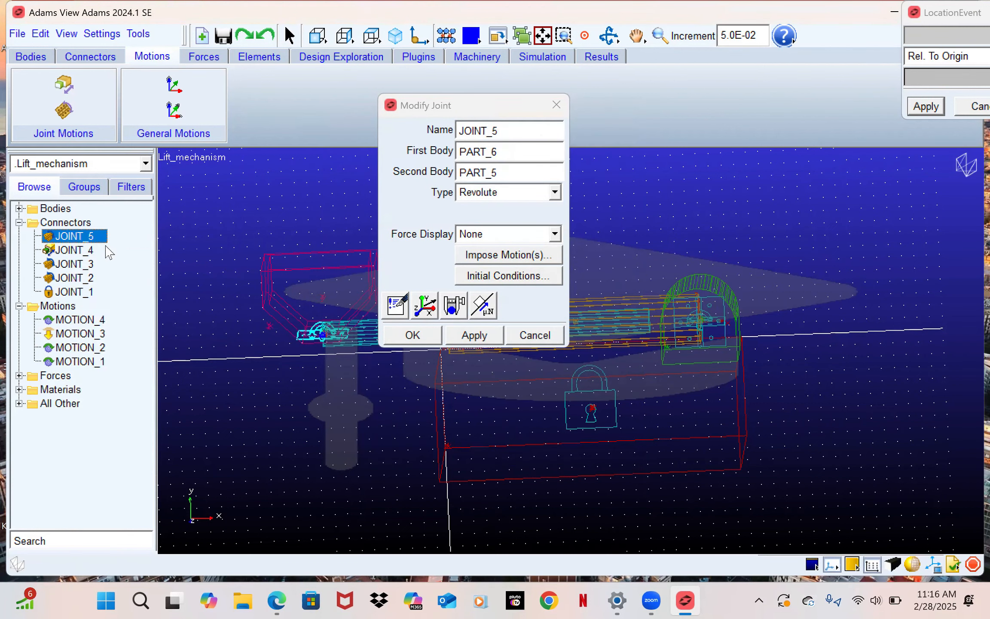
{"action": "left_click", "coordinate": [508, 256]}
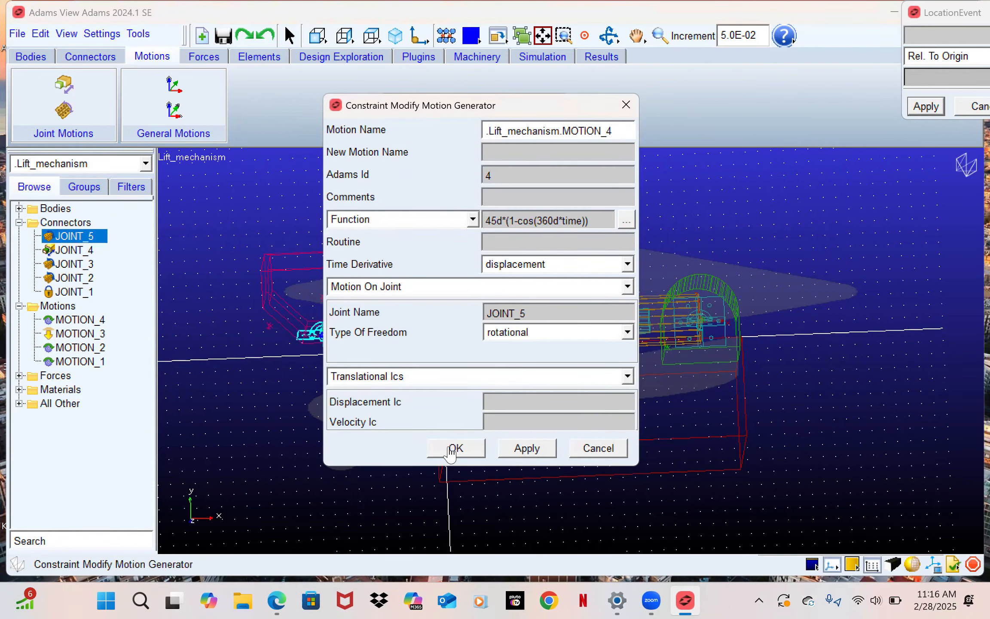
{"action": "left_click", "coordinate": [451, 447]}
{"action": "left_click", "coordinate": [558, 105]}
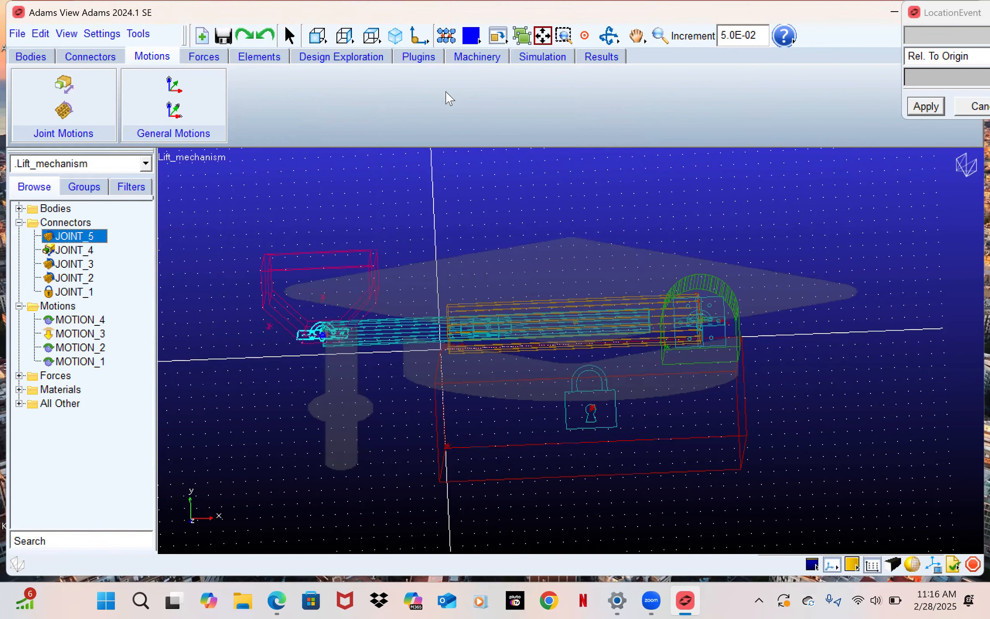
Review the joint, direction and time function set for MOTION_1 and MOTION_2, closing each motion's settings unchanged.
{"action": "left_click", "coordinate": [71, 361]}
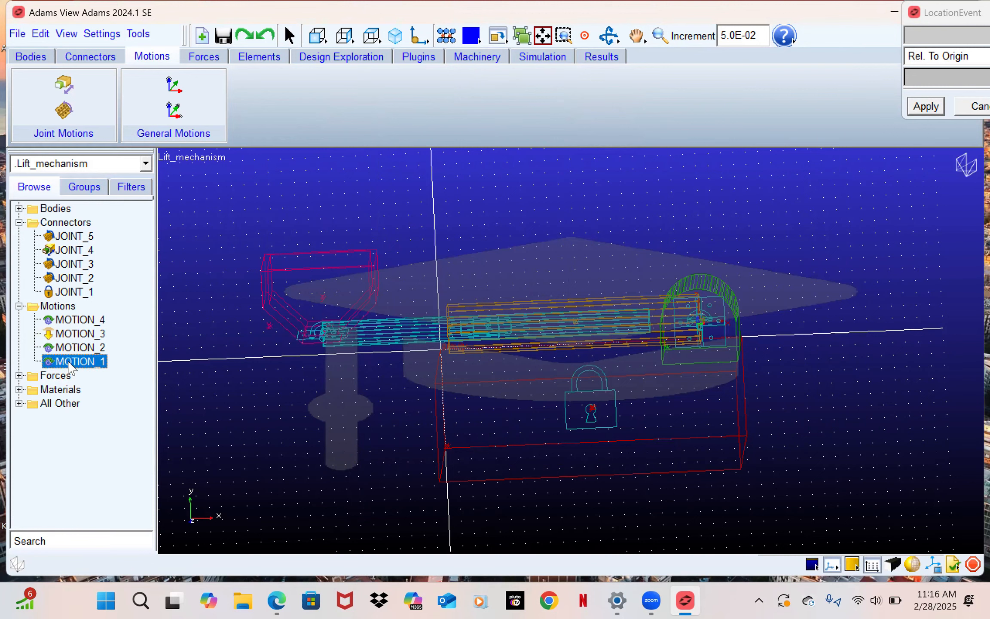
{"action": "right_click", "coordinate": [71, 368]}
{"action": "left_click", "coordinate": [95, 373]}
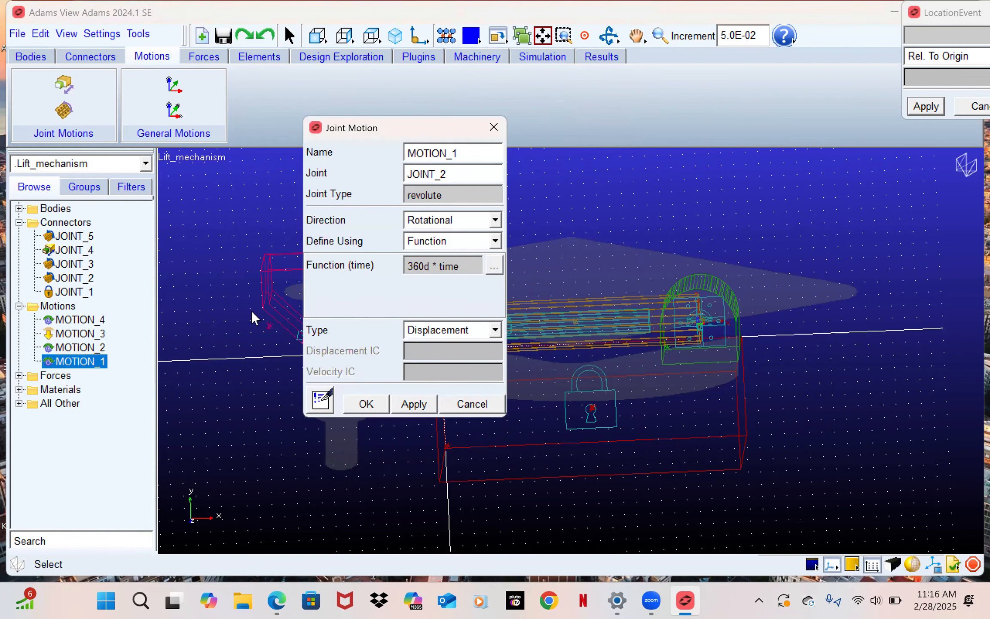
{"action": "left_click", "coordinate": [493, 127]}
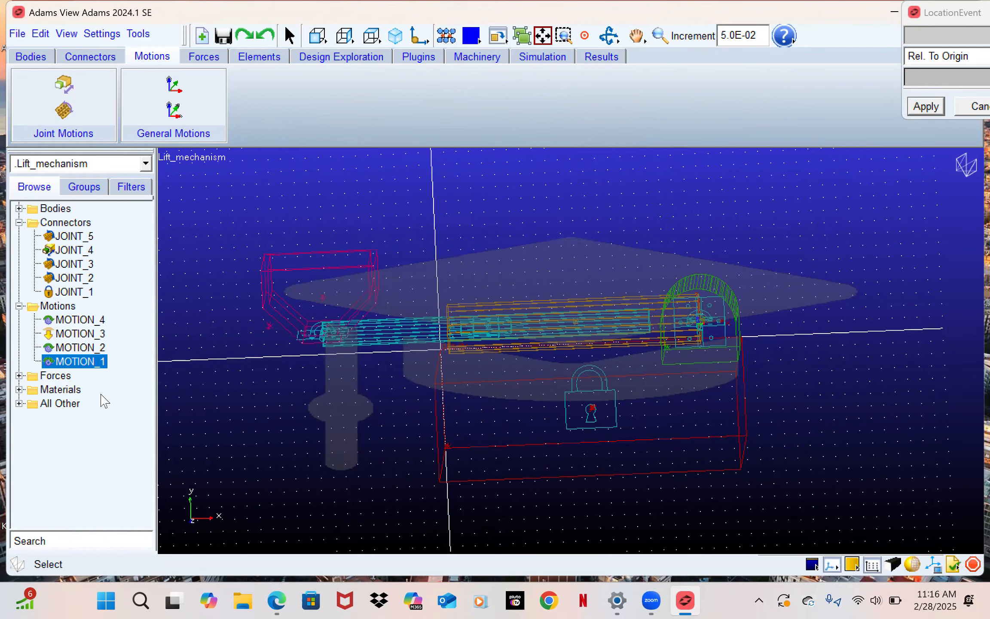
{"action": "left_click", "coordinate": [82, 351]}
{"action": "right_click", "coordinate": [83, 358]}
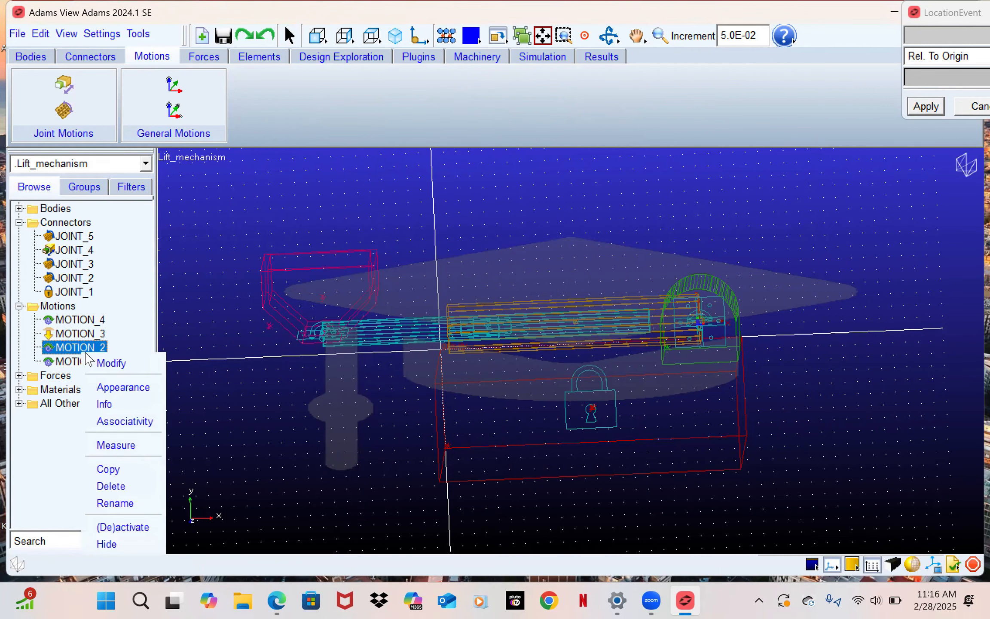
{"action": "left_click", "coordinate": [102, 363]}
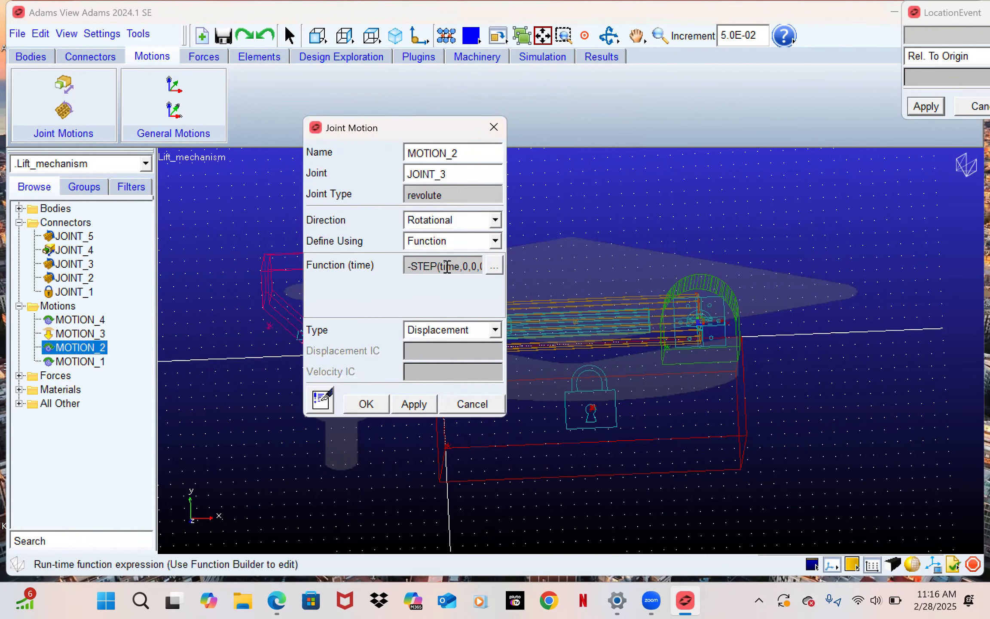
{"action": "left_click", "coordinate": [494, 127]}
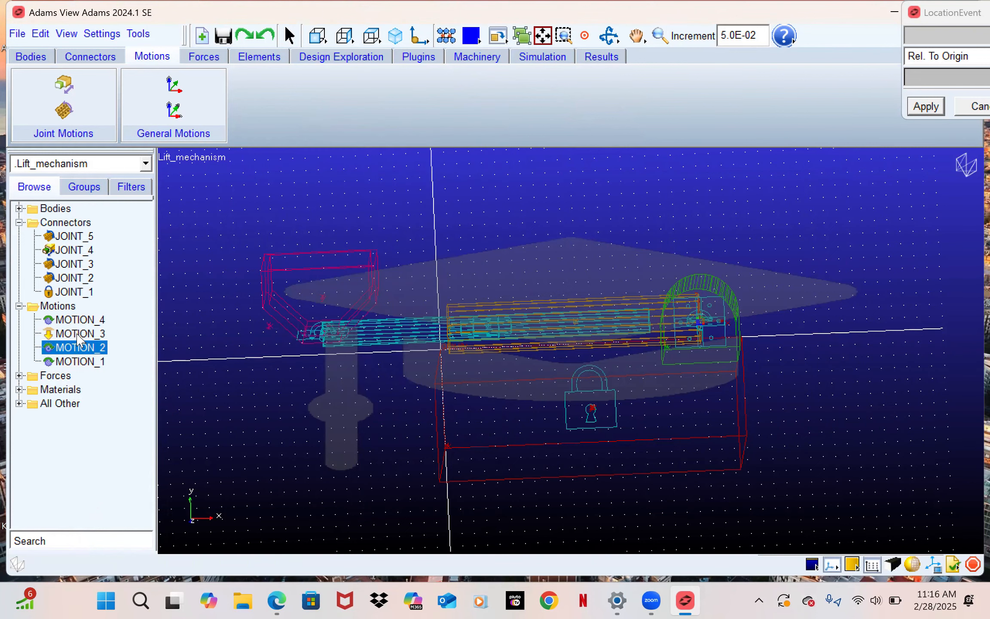
Review the joint, direction and time function set for MOTION_3 and MOTION_4, and close their settings.
{"action": "right_click", "coordinate": [77, 335]}
{"action": "left_click", "coordinate": [103, 345]}
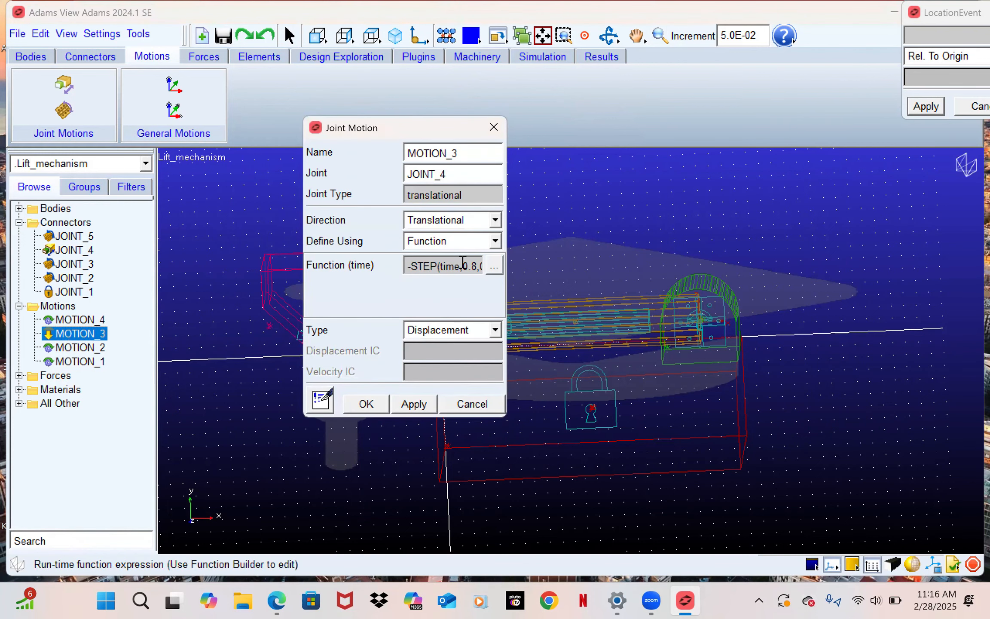
{"action": "left_click", "coordinate": [494, 127]}
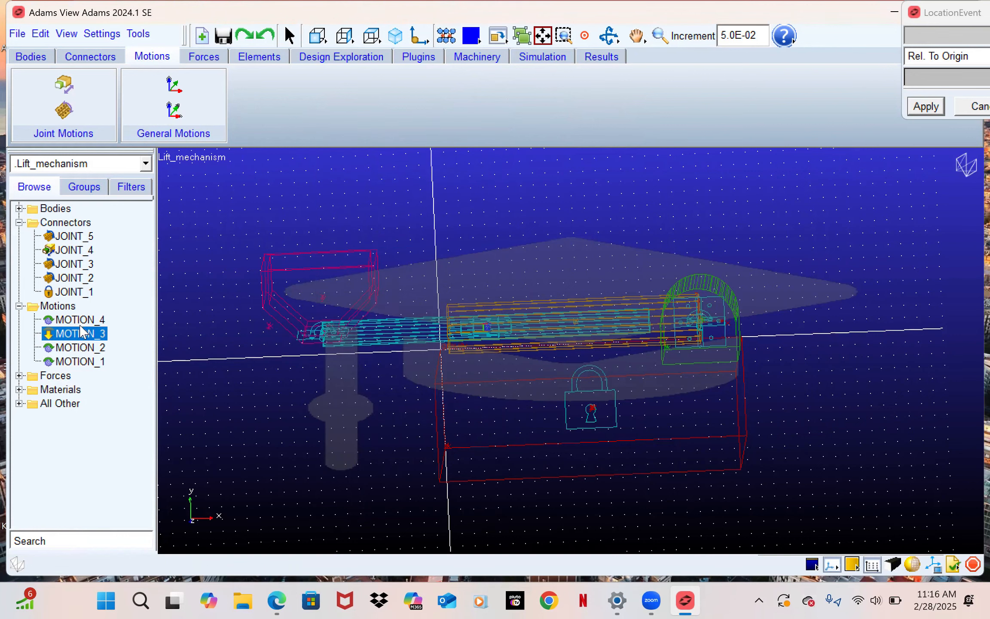
{"action": "right_click", "coordinate": [81, 320]}
{"action": "left_click", "coordinate": [105, 327]}
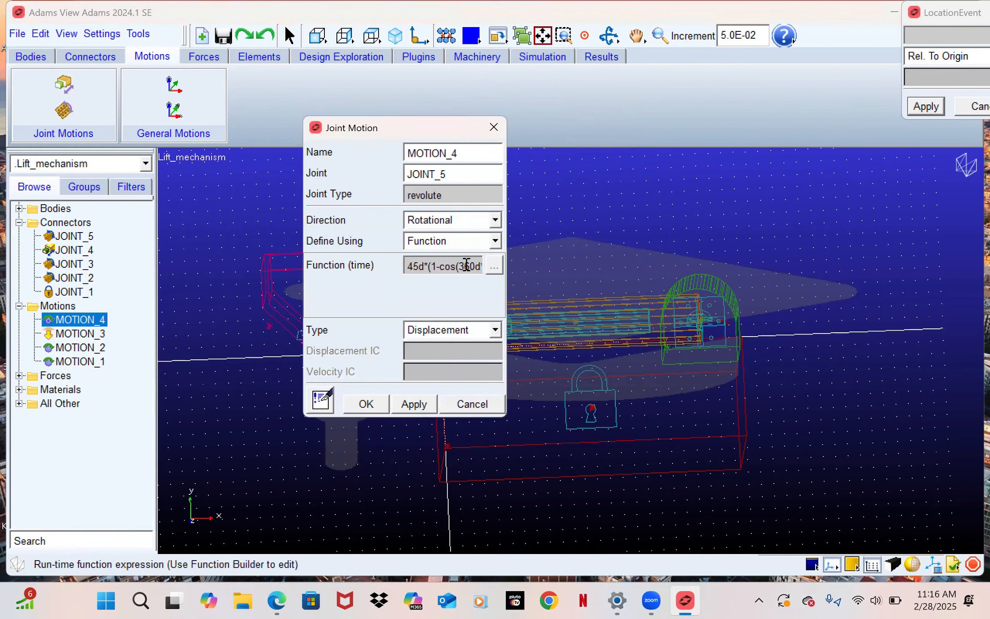
{"action": "left_click", "coordinate": [365, 405]}
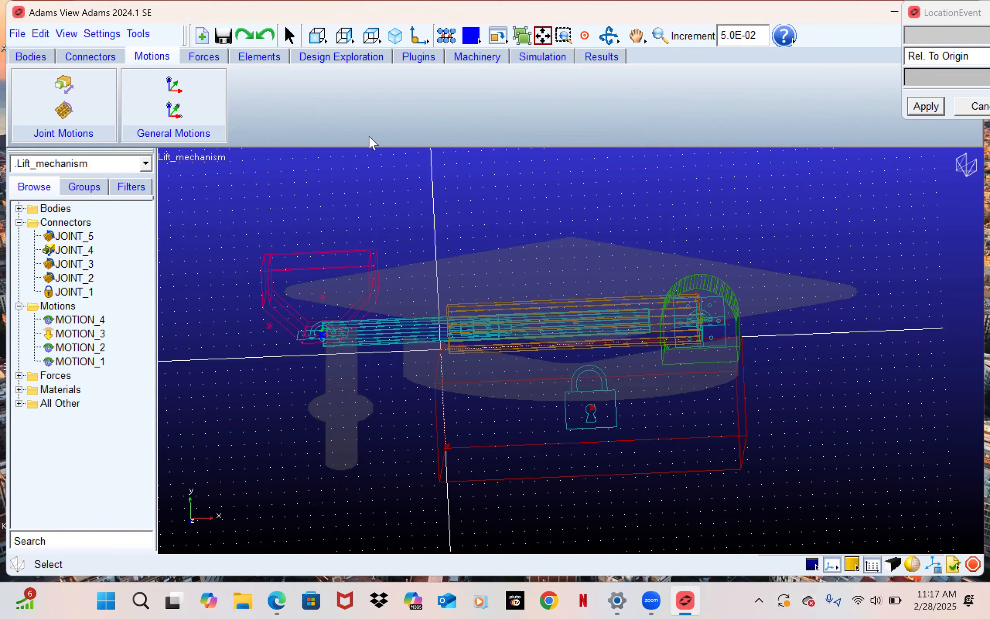
Run an interactive simulation with end time 5.0 and 500 steps, resetting the model before running.
{"action": "left_click", "coordinate": [542, 57]}
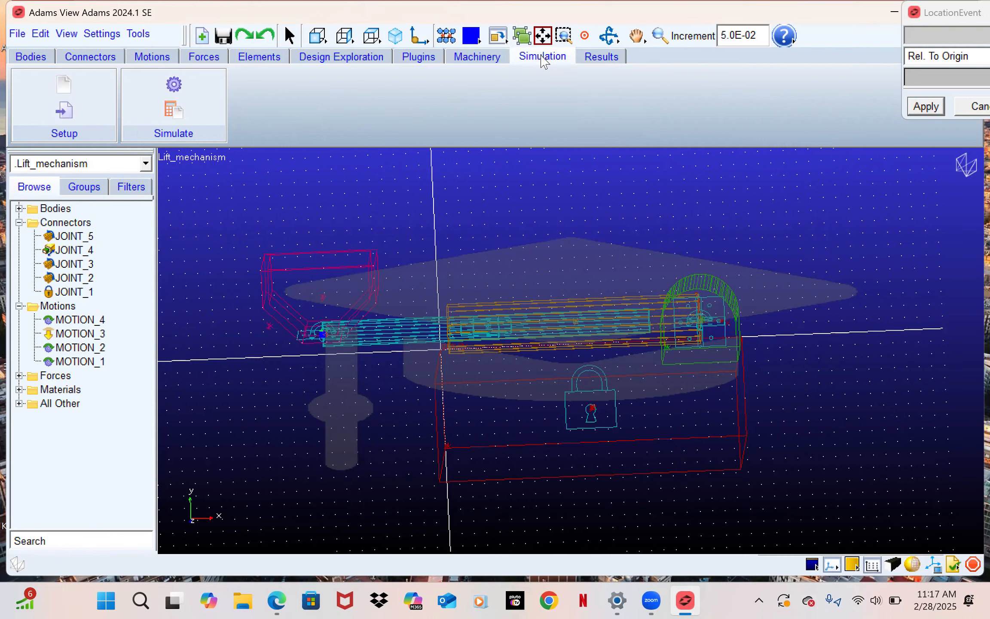
{"action": "left_click", "coordinate": [173, 85]}
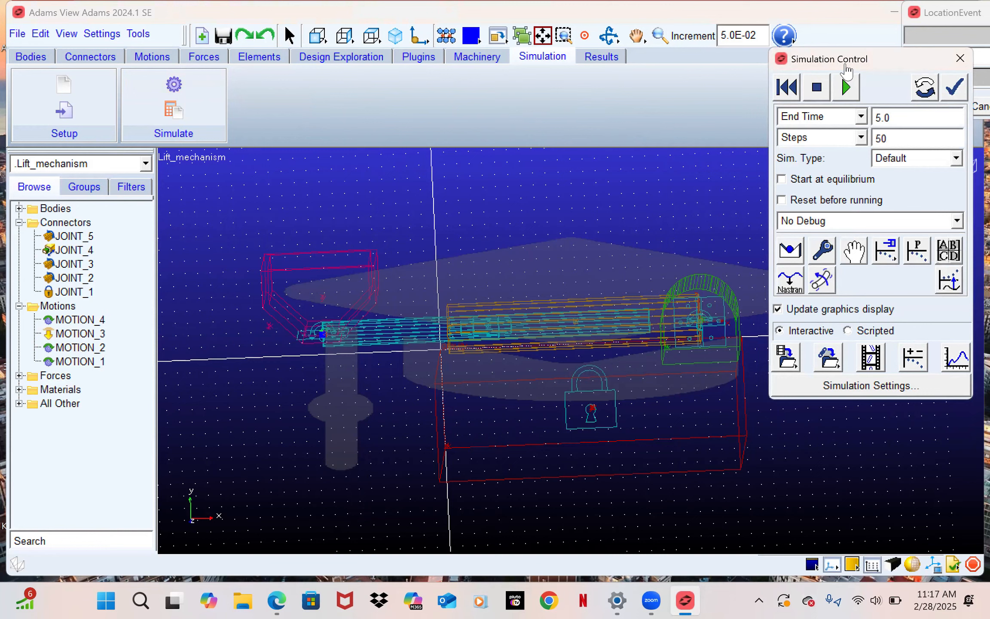
{"action": "left_click_drag", "start_coordinate": [847, 69], "coordinate": [821, 90]}
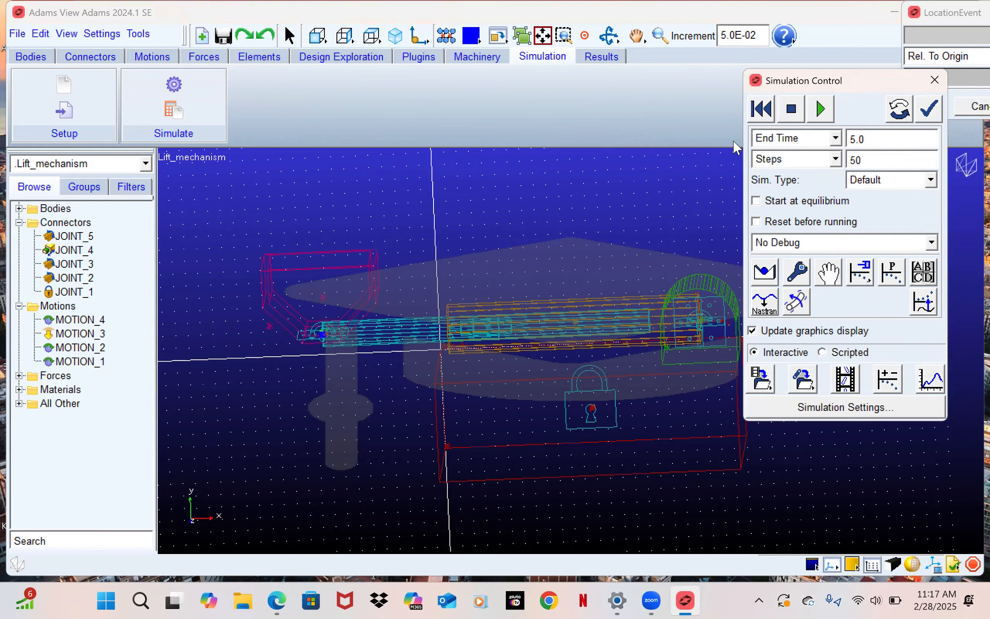
{"action": "left_click", "coordinate": [868, 156]}
{"action": "type", "text": "0"}
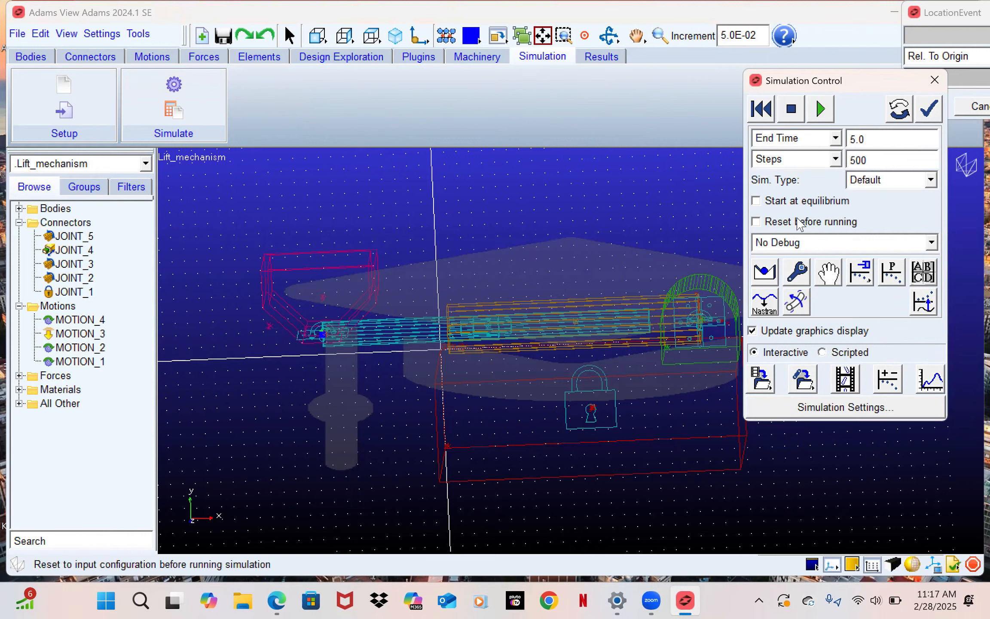
{"action": "left_click", "coordinate": [756, 222]}
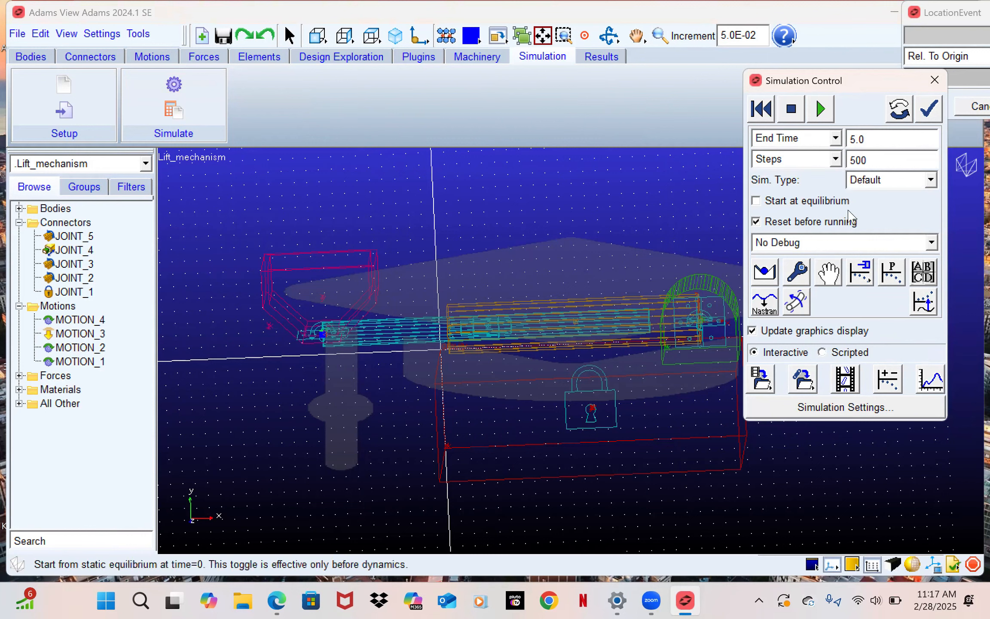
{"action": "left_click", "coordinate": [820, 110]}
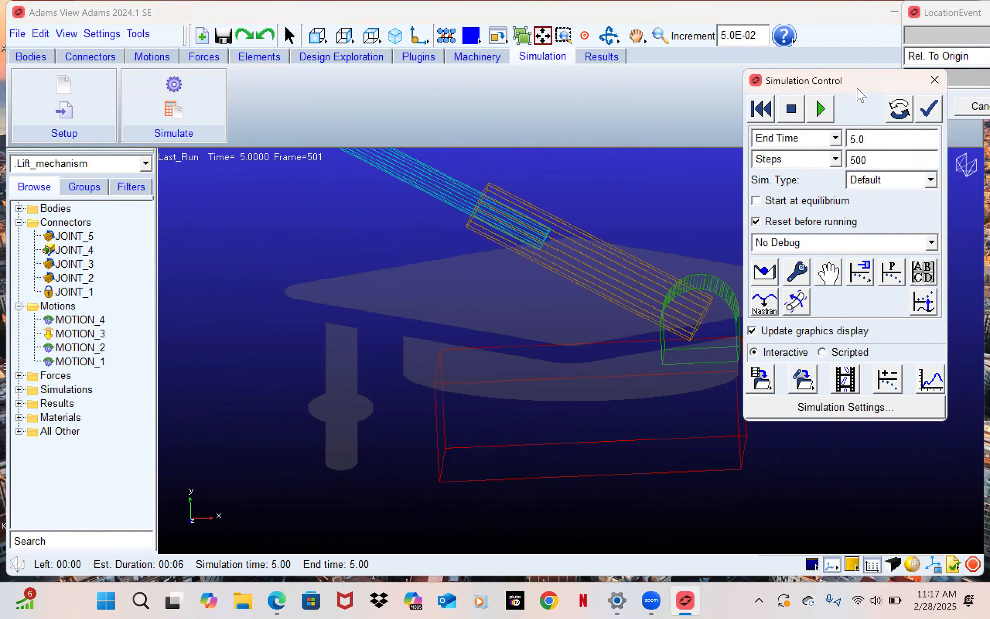
Bring the whole lift mechanism into view beside the simulation controls and replay the last simulation.
{"action": "left_click_drag", "start_coordinate": [857, 90], "coordinate": [903, 128]}
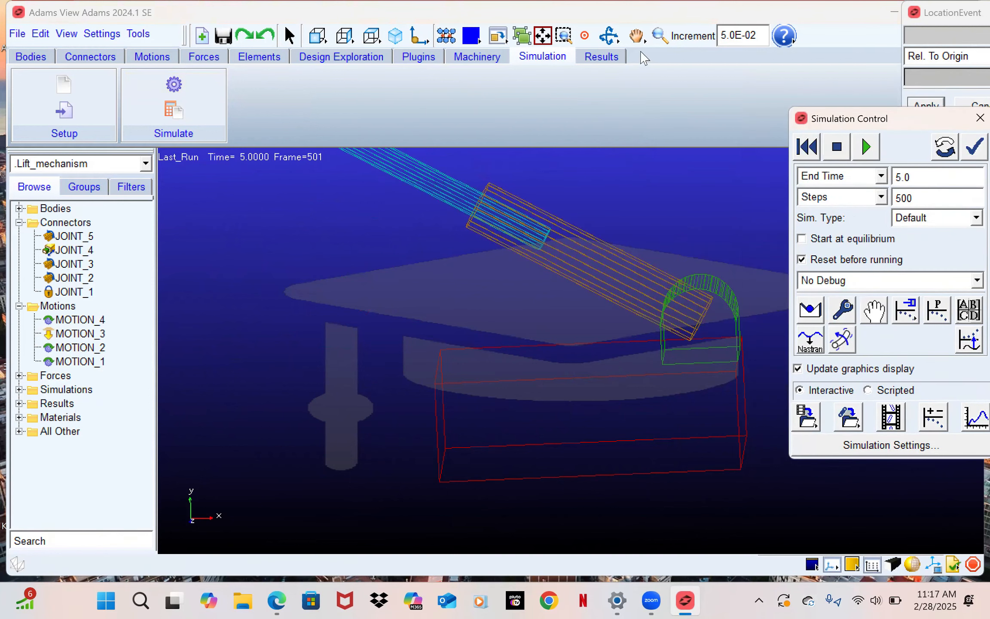
{"action": "left_click", "coordinate": [633, 36]}
{"action": "left_click_drag", "start_coordinate": [652, 188], "coordinate": [658, 234]}
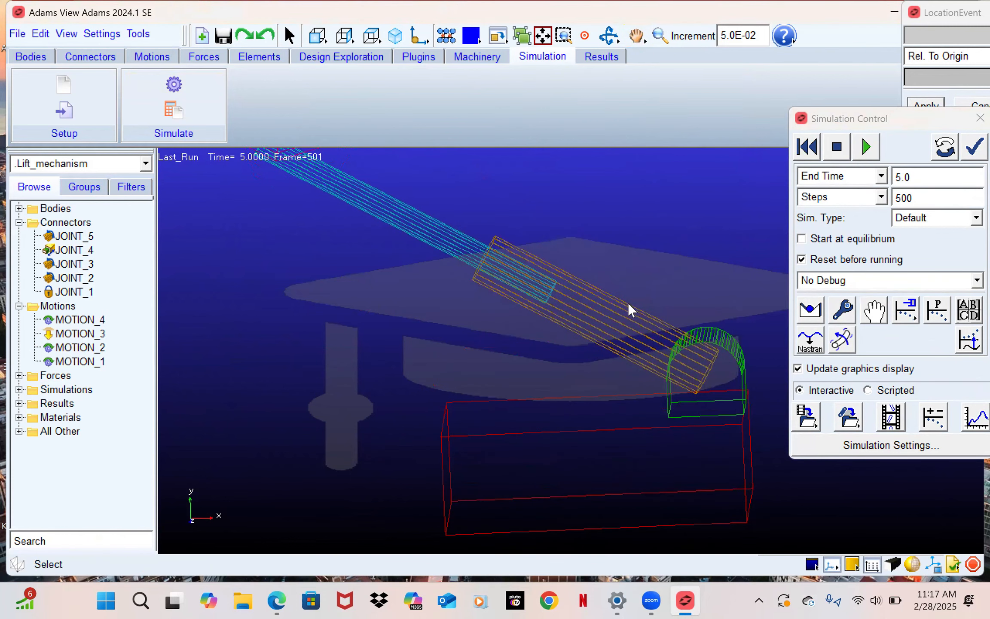
{"action": "left_click", "coordinate": [659, 36]}
{"action": "left_click_drag", "start_coordinate": [652, 262], "coordinate": [645, 297]}
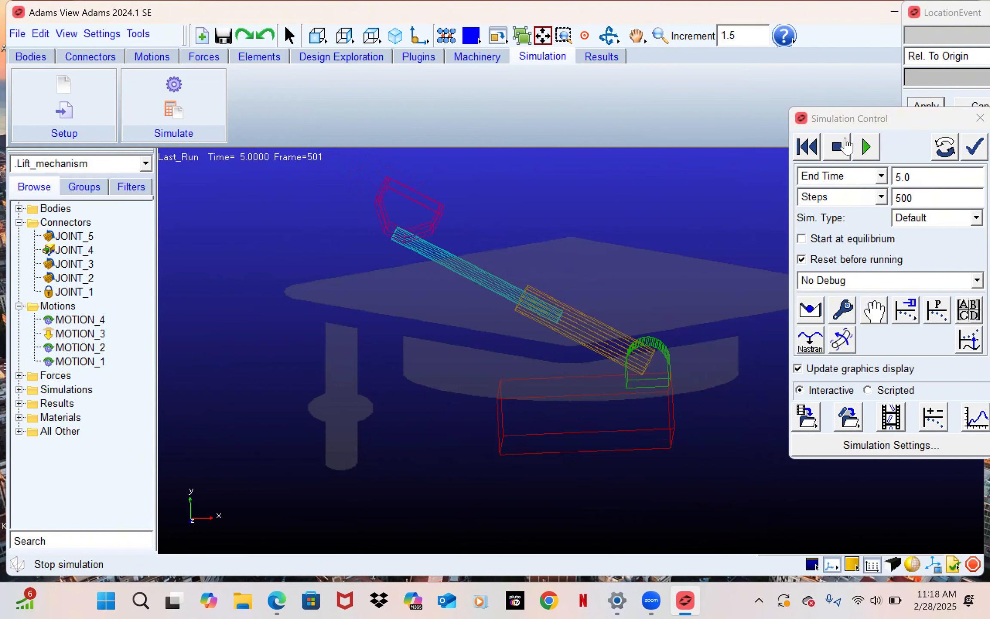
{"action": "left_click", "coordinate": [939, 144]}
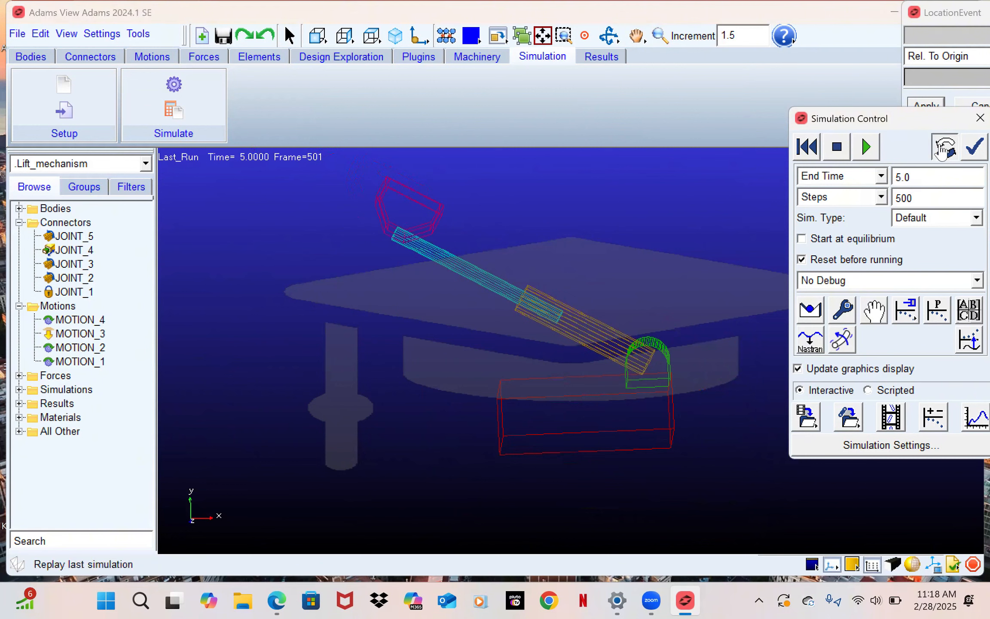